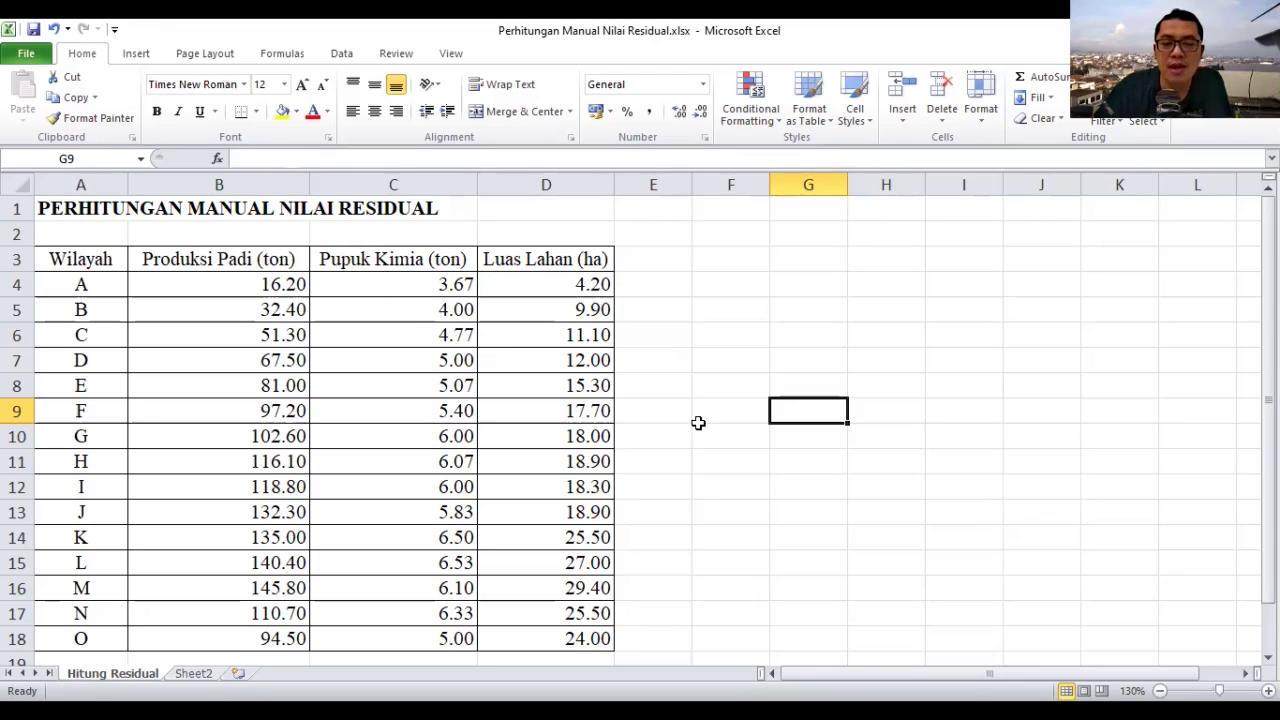
- Type the labels 'bo =', 'b1 =' and 'b2 =' down column F starting at F3
left_click(715, 263)
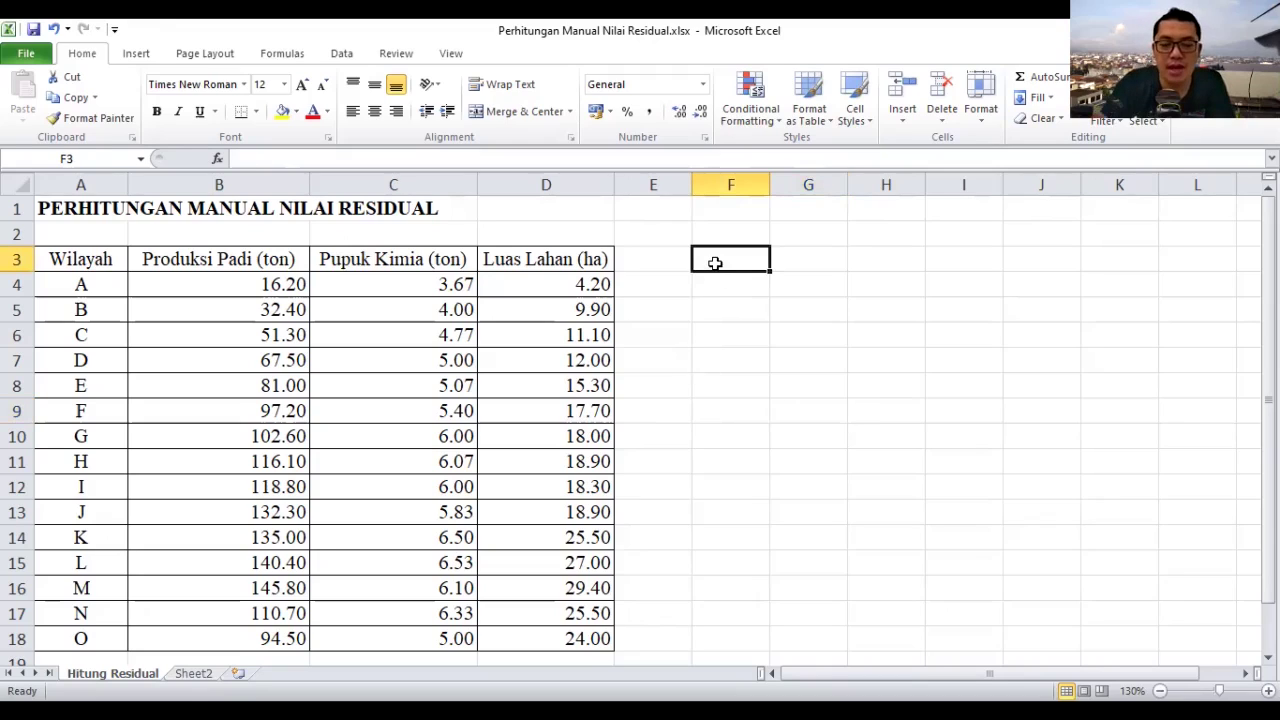
type("bo =")
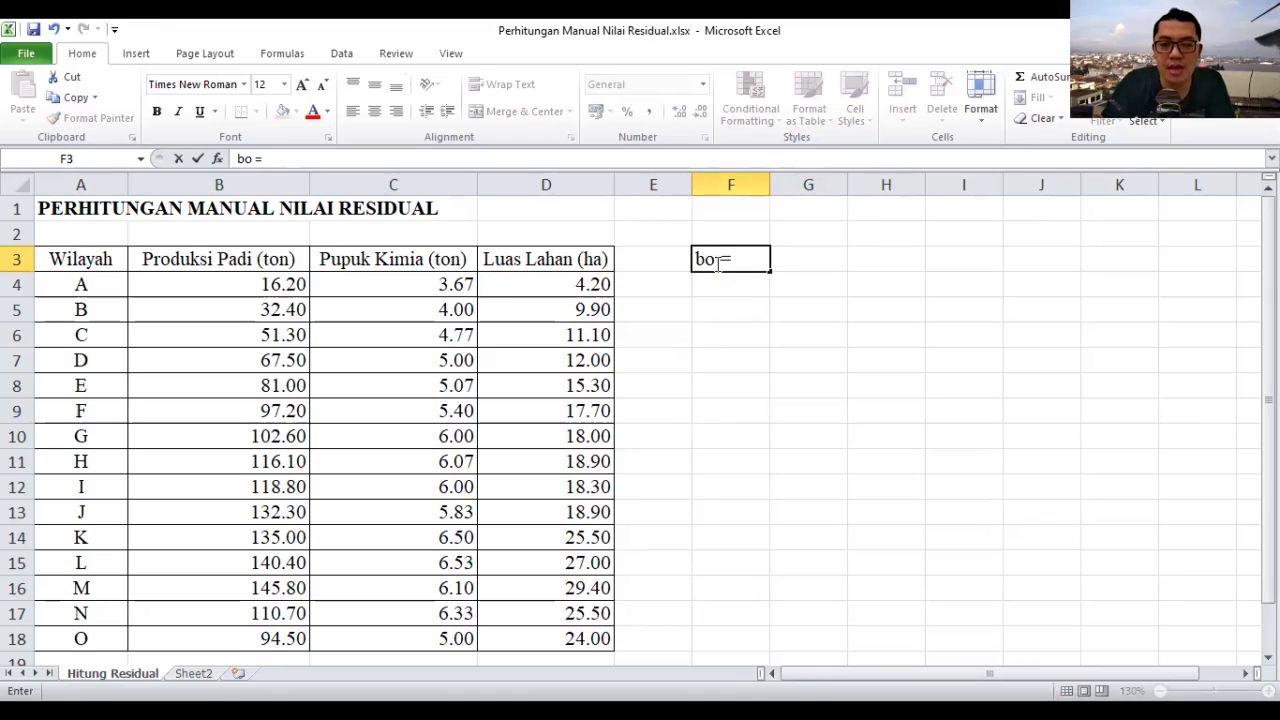
key("Return")
type("b")
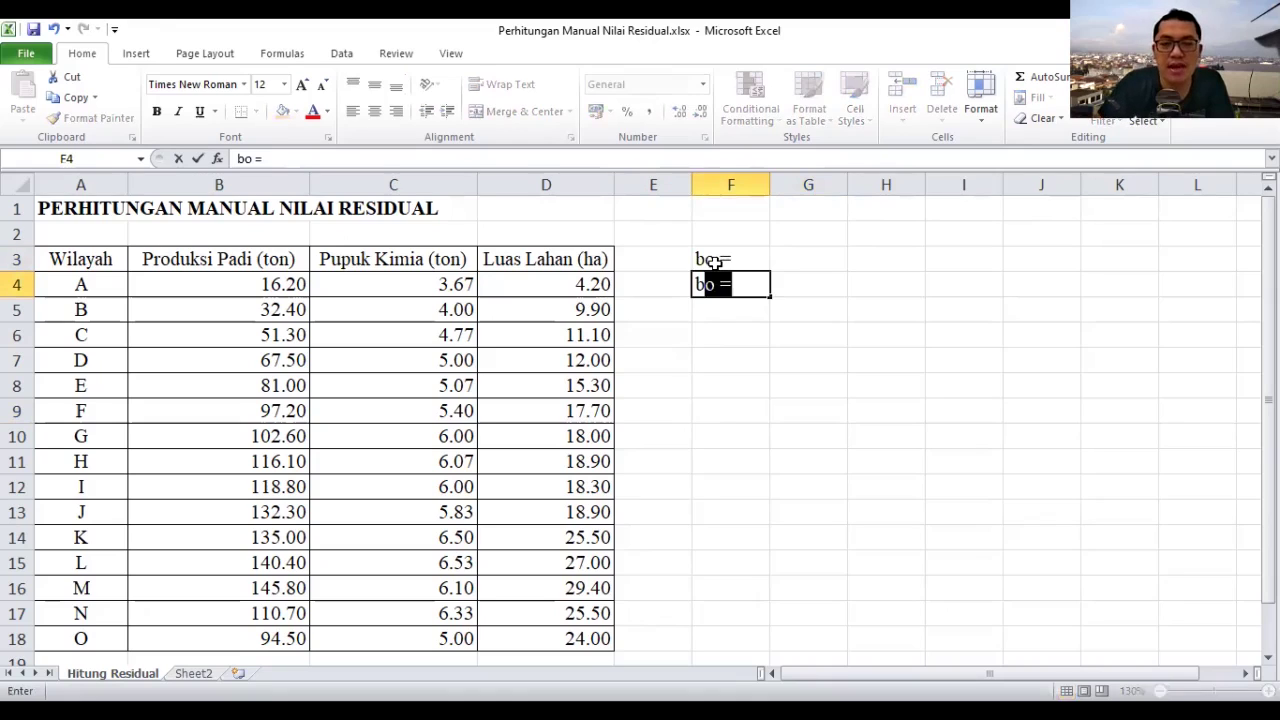
type("1 =")
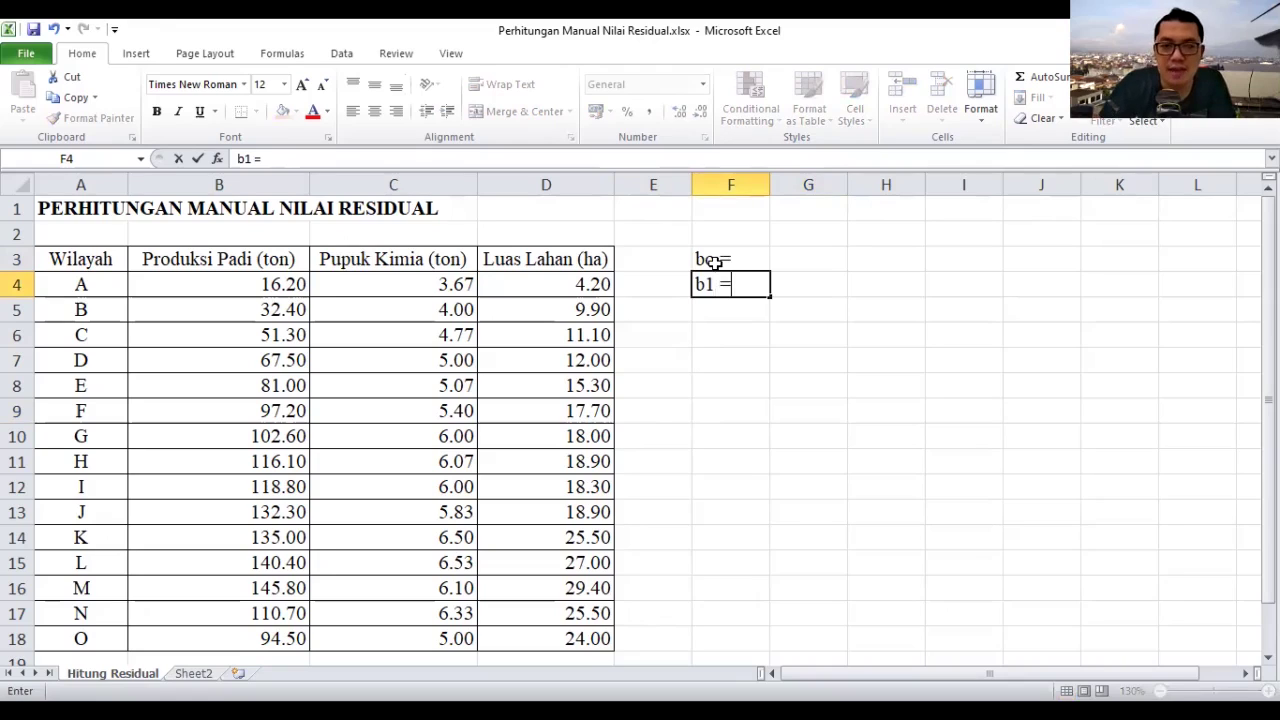
key("Return")
type("b")
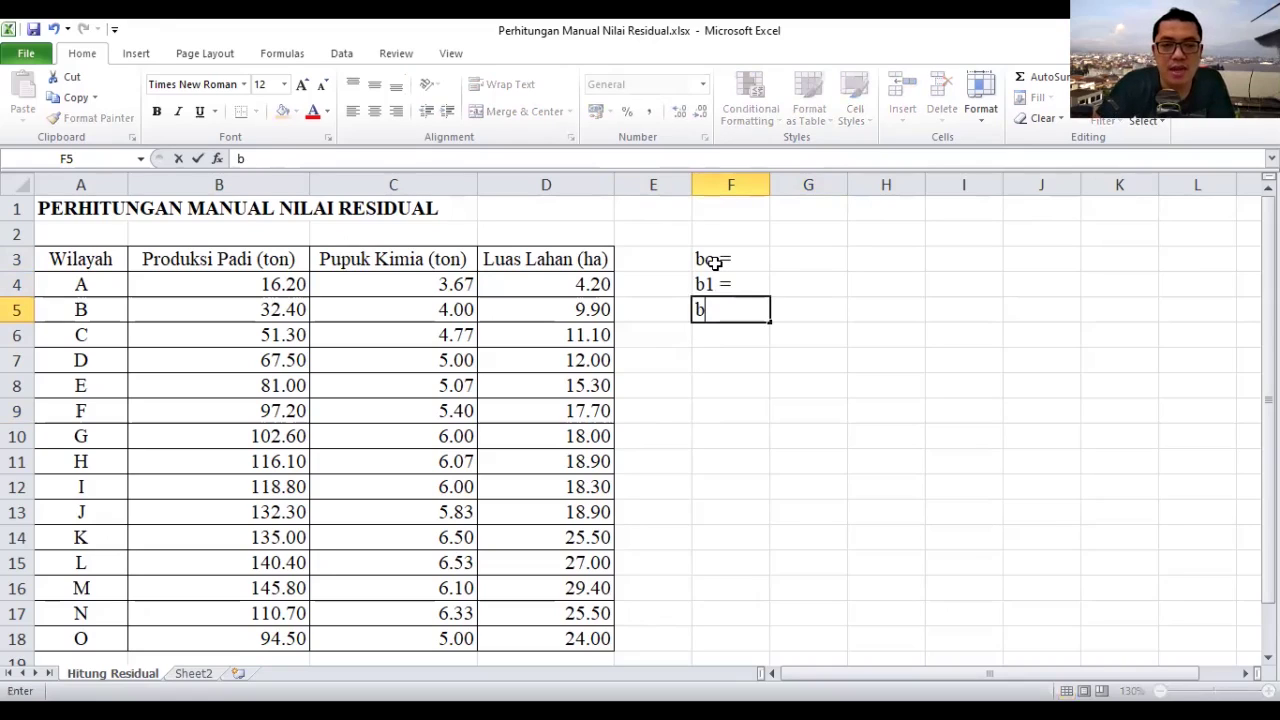
type("2 =")
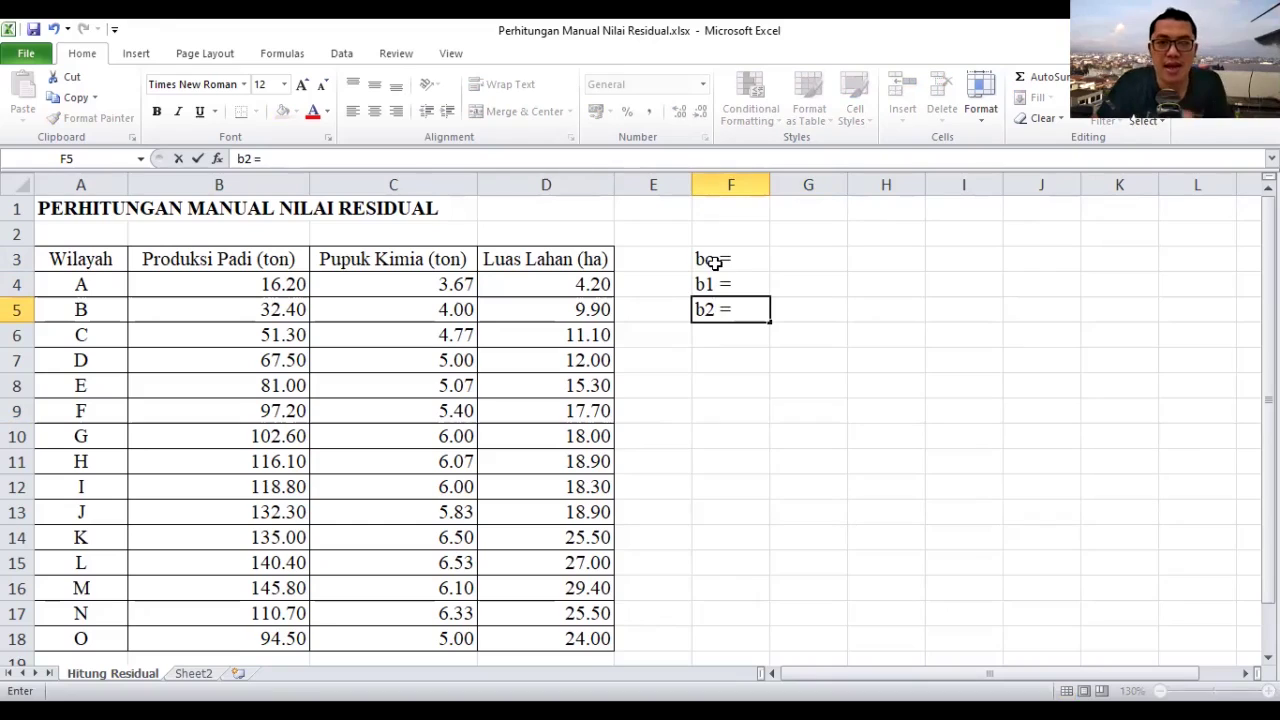
left_click(726, 364)
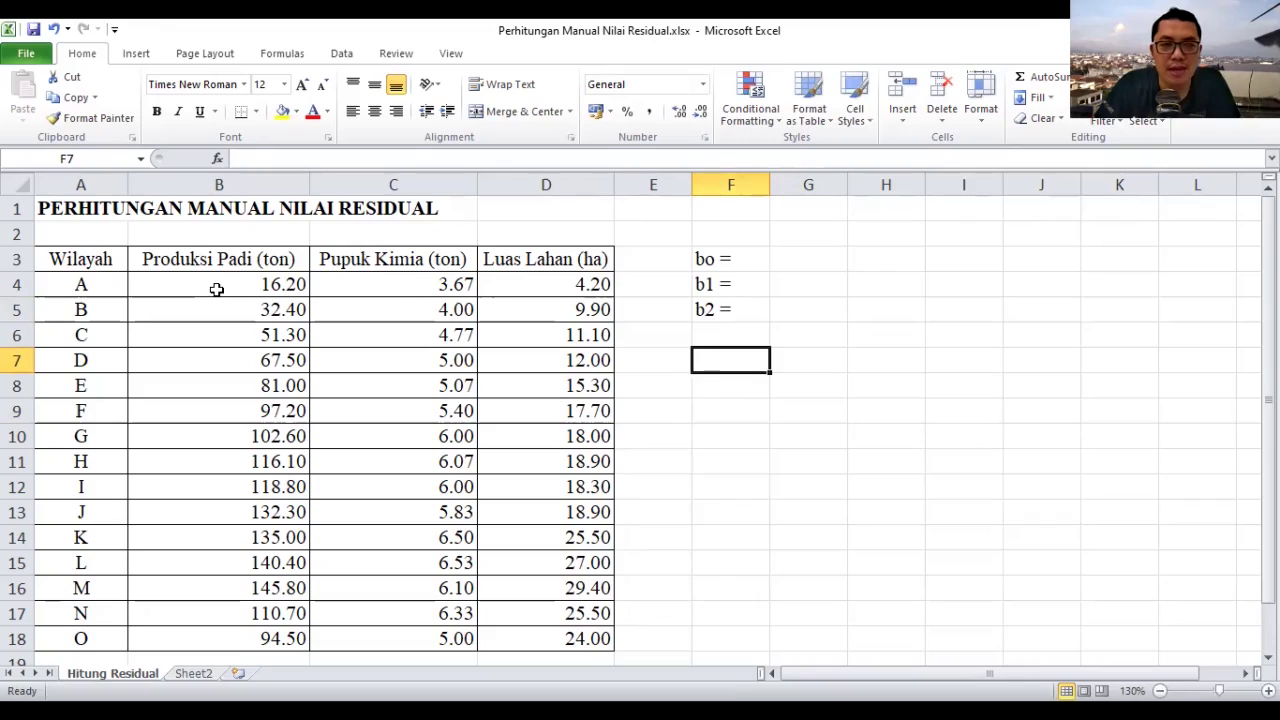
- Enter the column labels Y, X1 and X2 in cells B2, C2 and D2
left_click(228, 235)
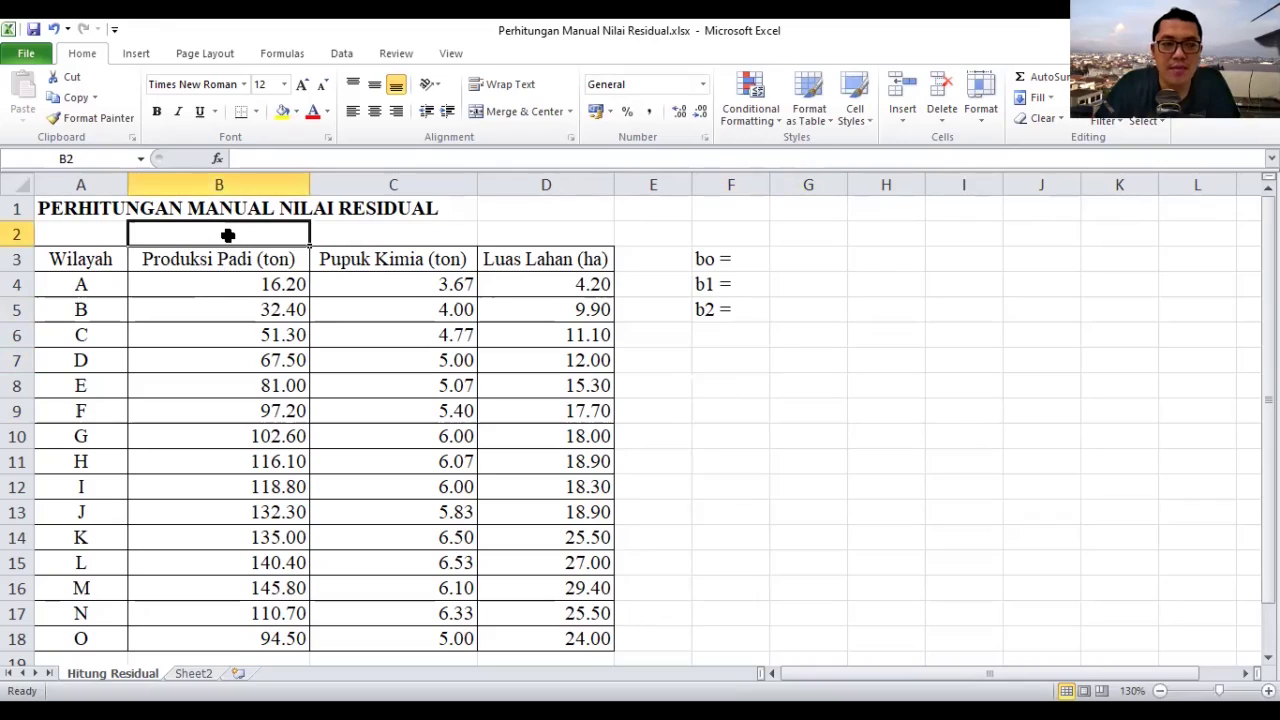
type("Y")
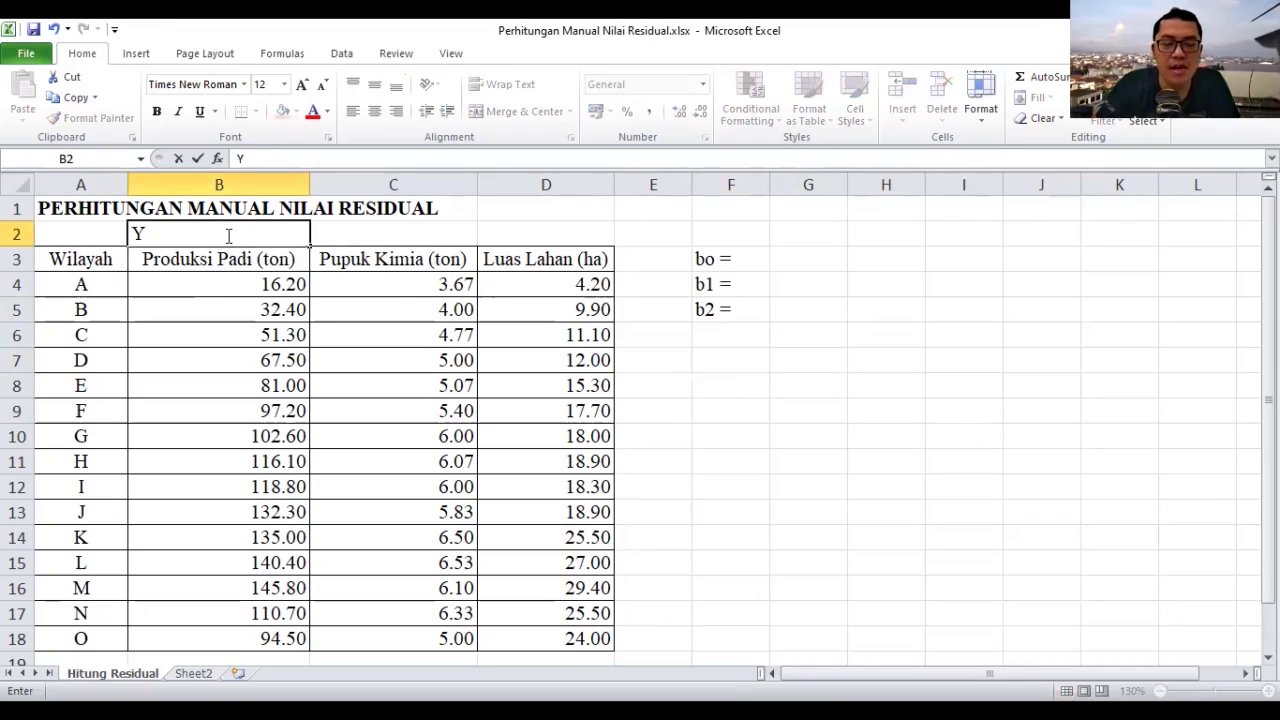
left_click(368, 232)
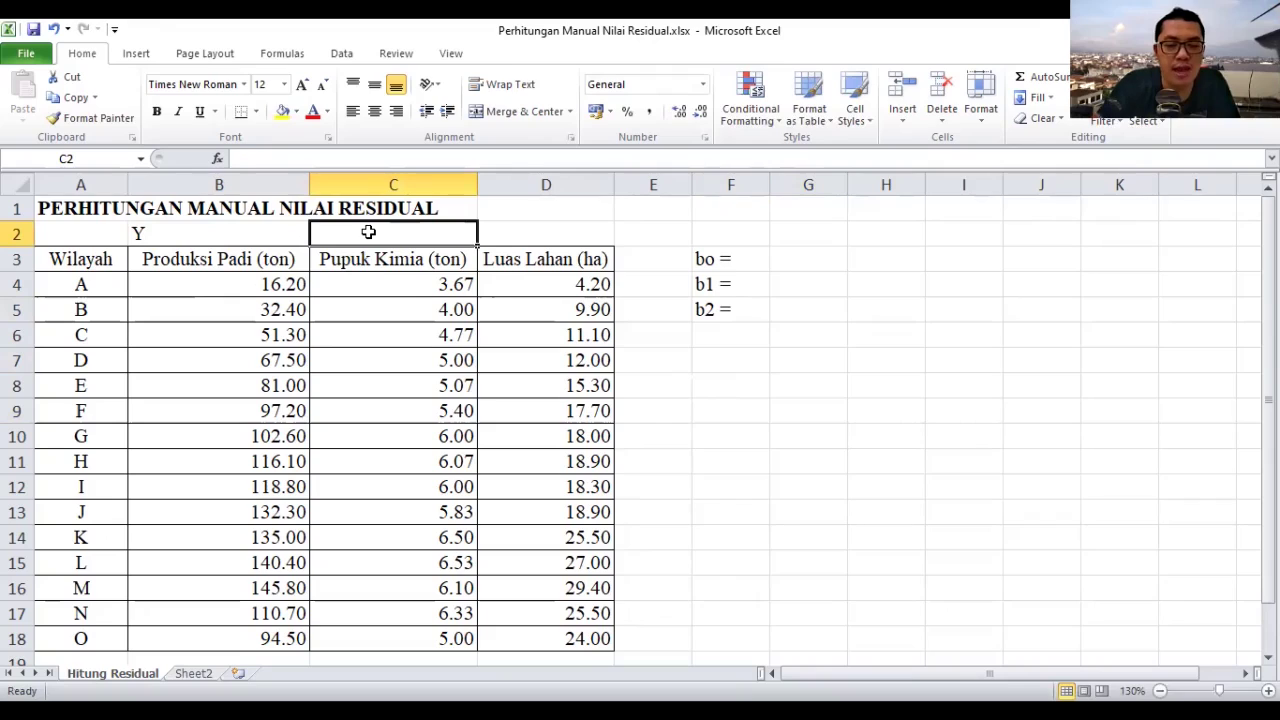
type("X1")
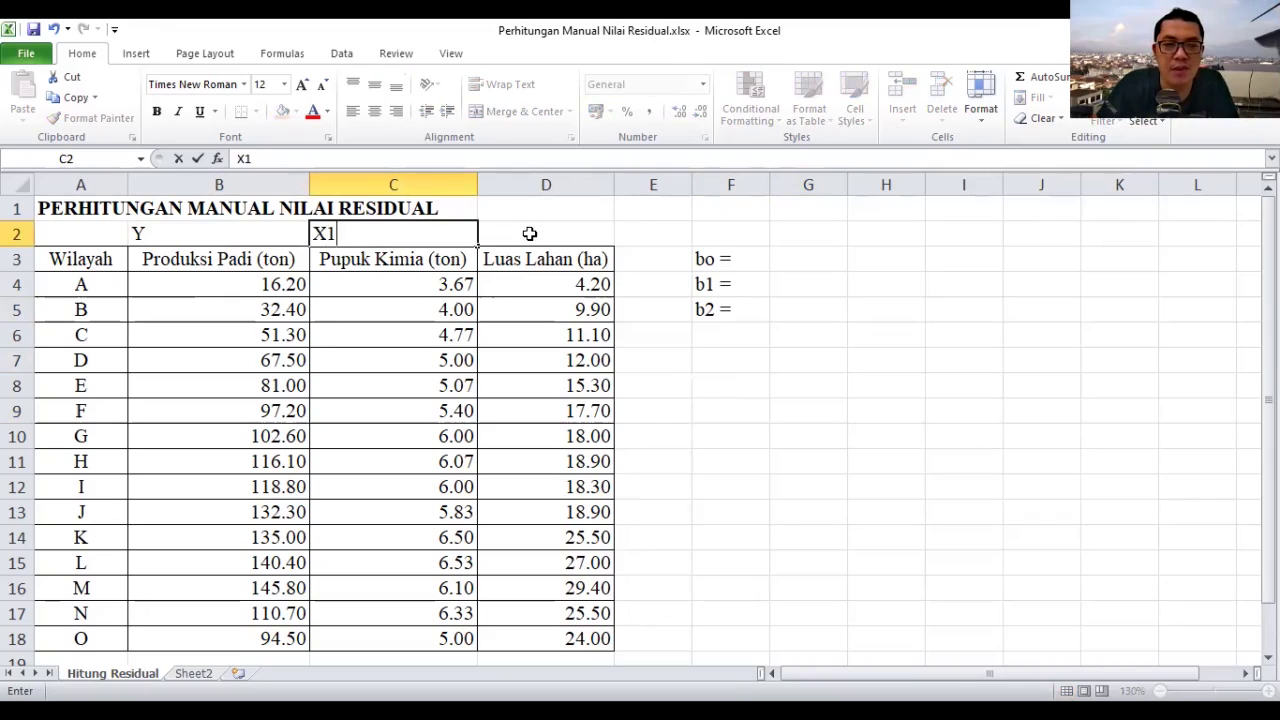
left_click(530, 233)
type("X")
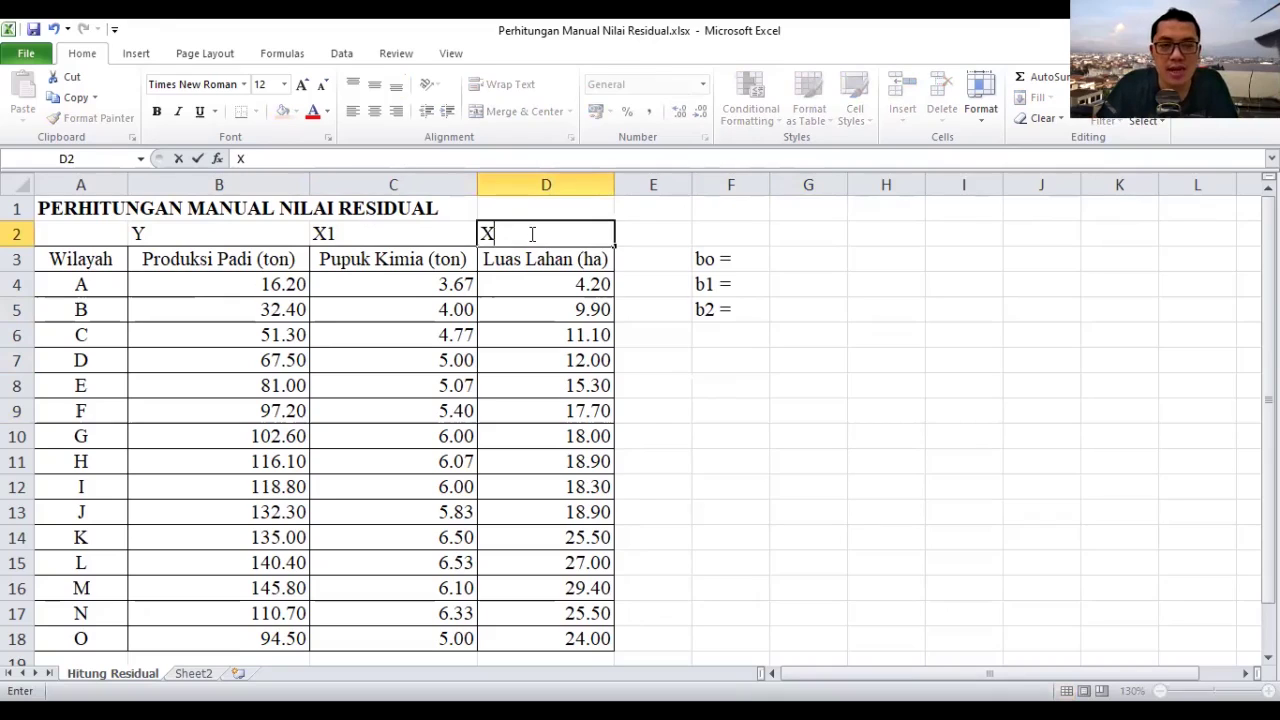
type("2")
left_click(700, 370)
- Centre the Y, X1 and X2 labels across B2:D2
left_click_drag(213, 238, 503, 233)
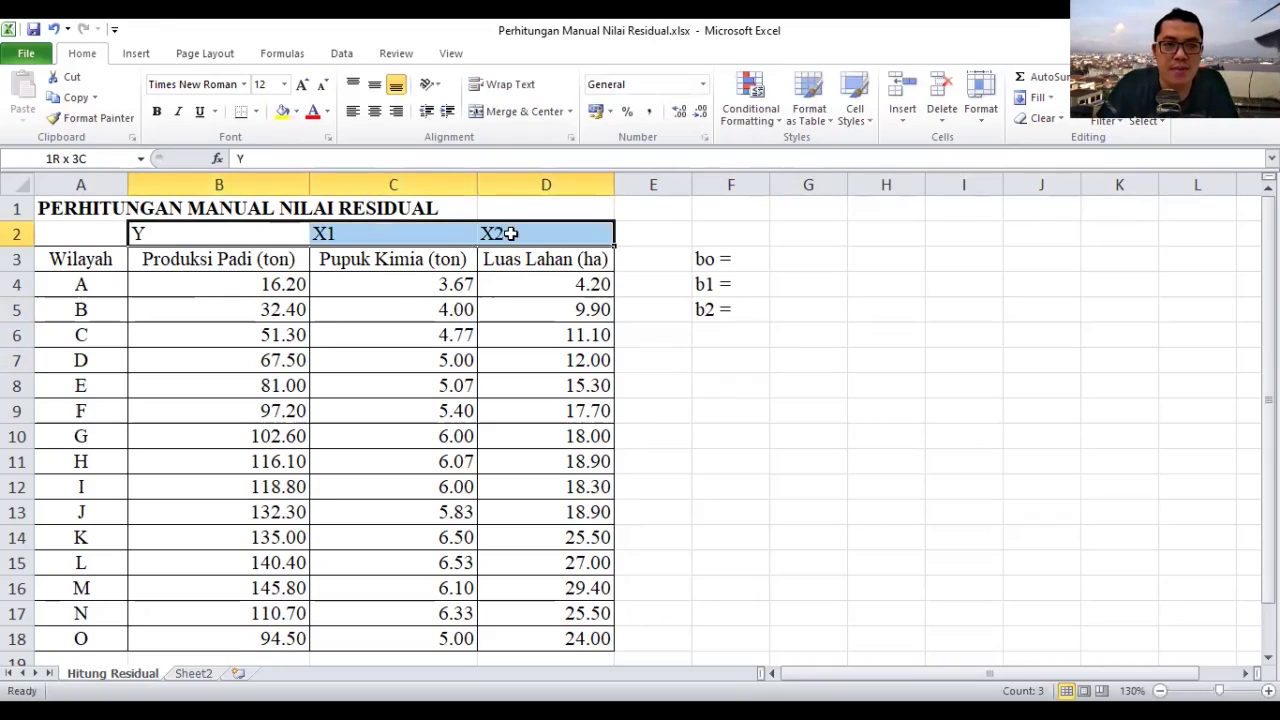
left_click(375, 112)
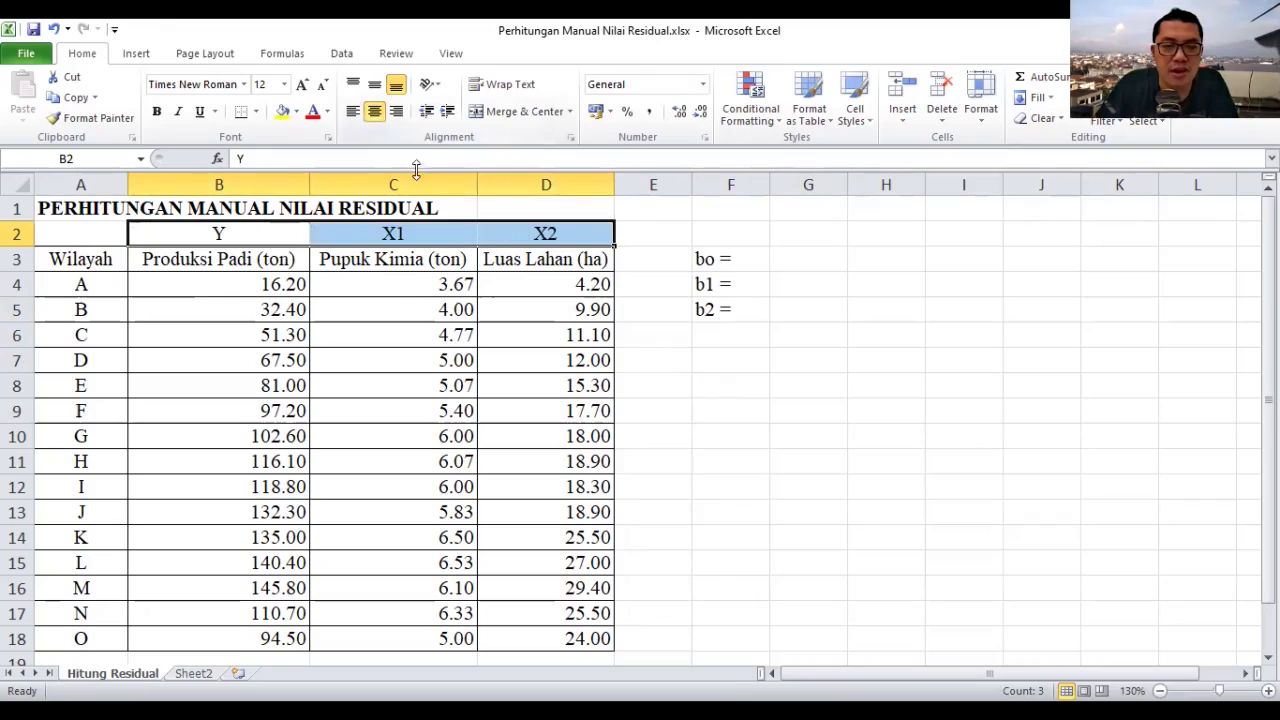
left_click(720, 380)
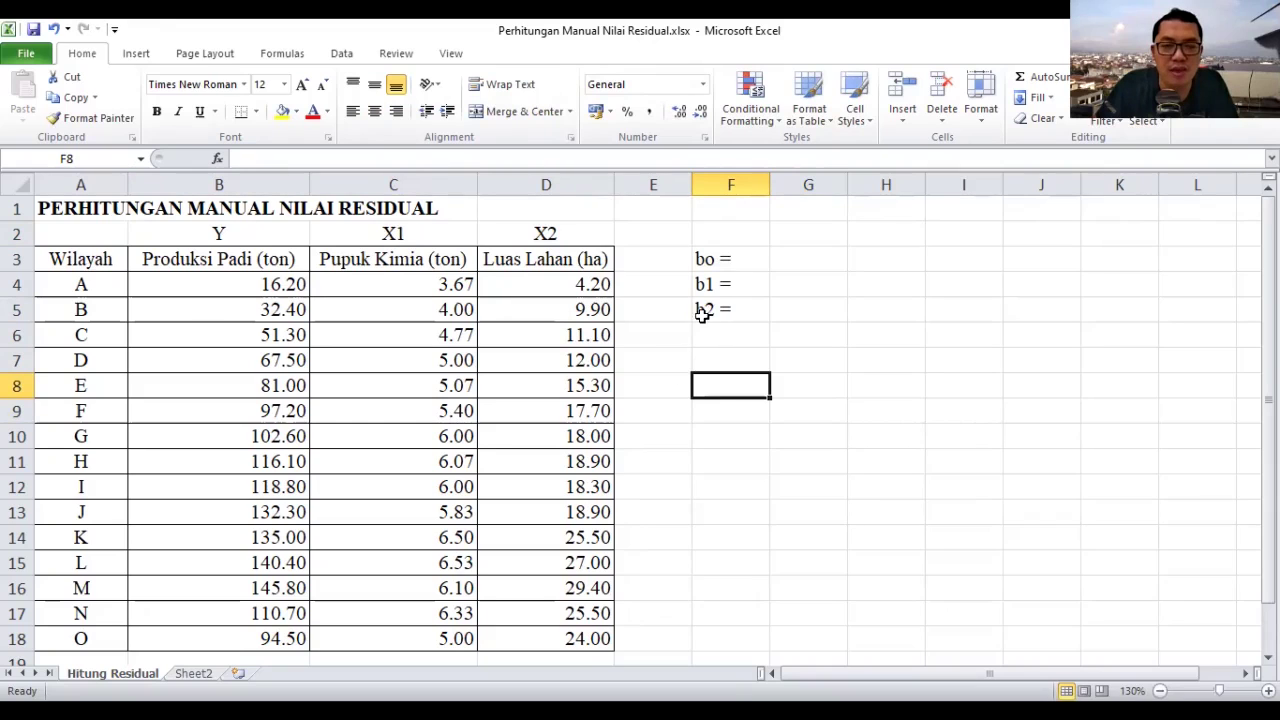
- Return to the top of the sheet and show the Data ribbon tools
left_click(715, 520)
scroll(717, 520, "down", 1)
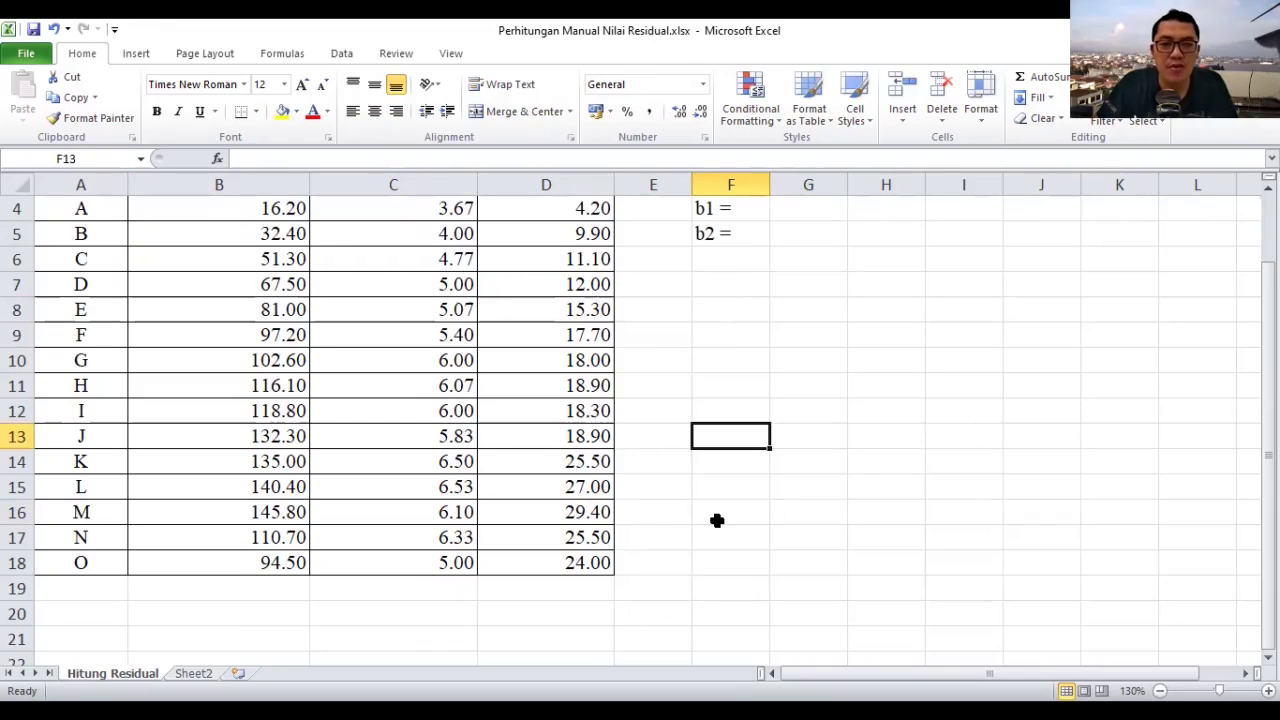
scroll(717, 520, "down", 2)
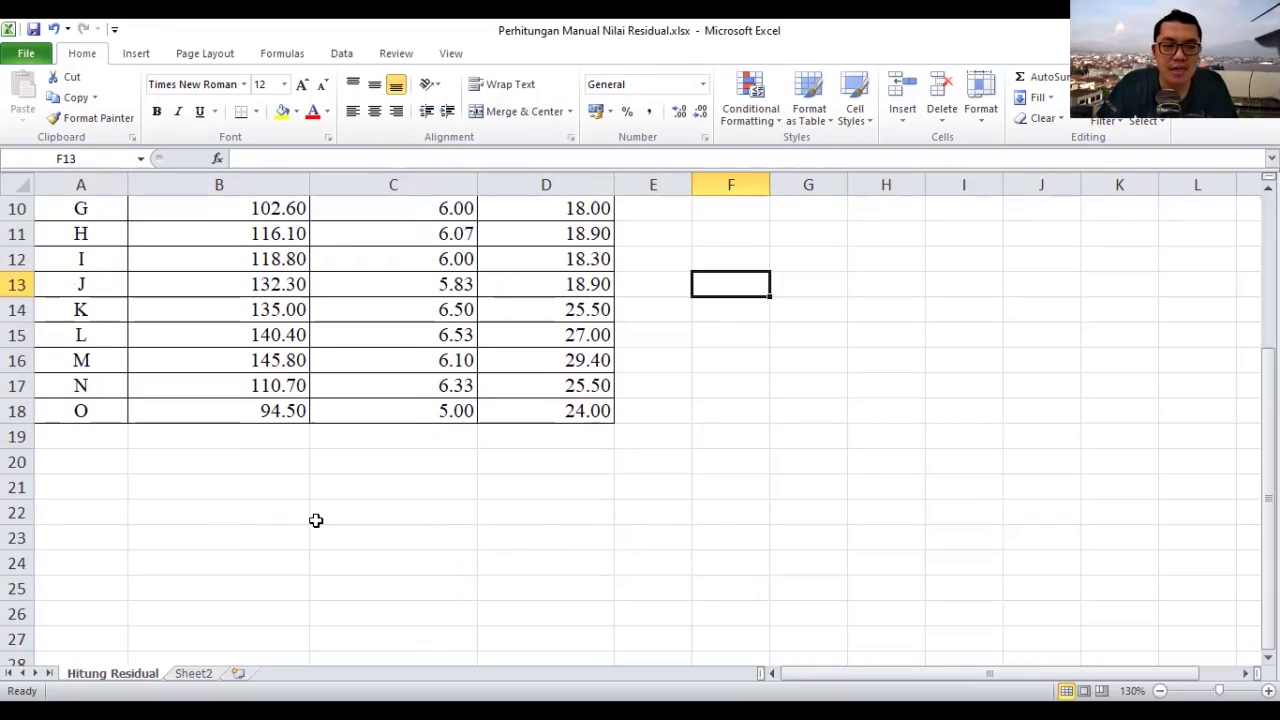
left_click(94, 488)
scroll(289, 460, "up", 2)
scroll(284, 455, "down", 1)
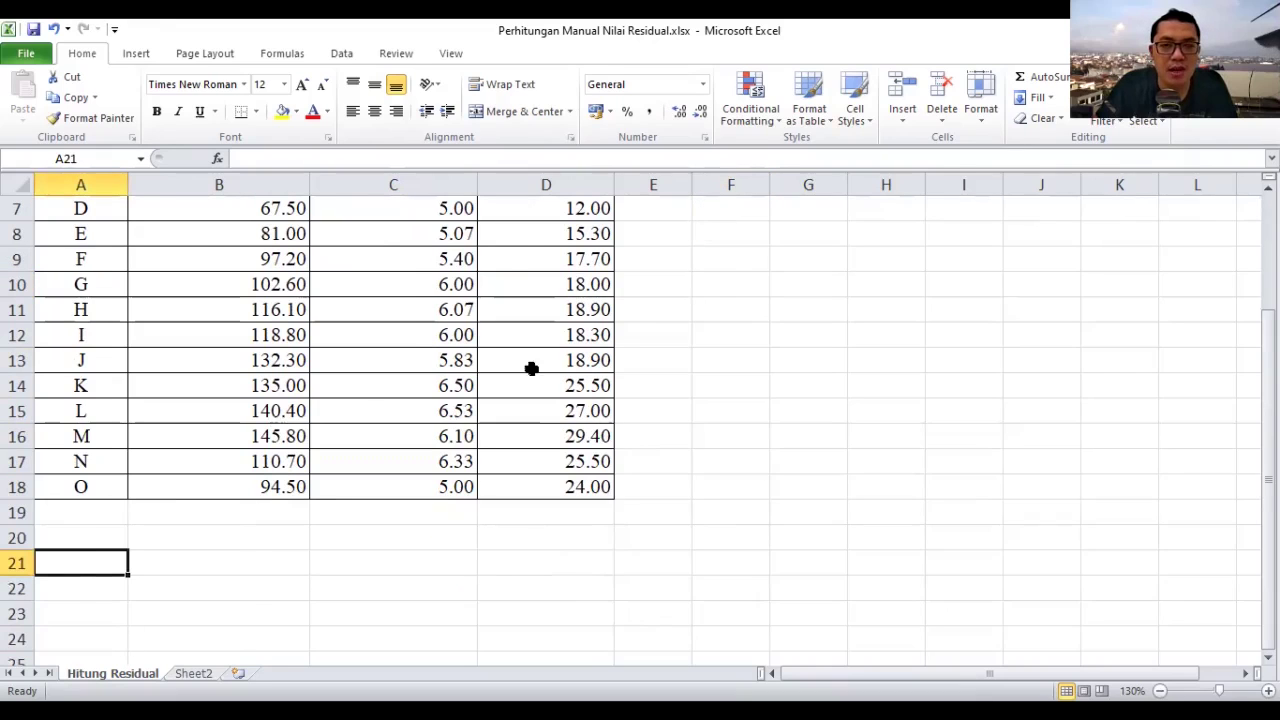
scroll(532, 368, "up", 2)
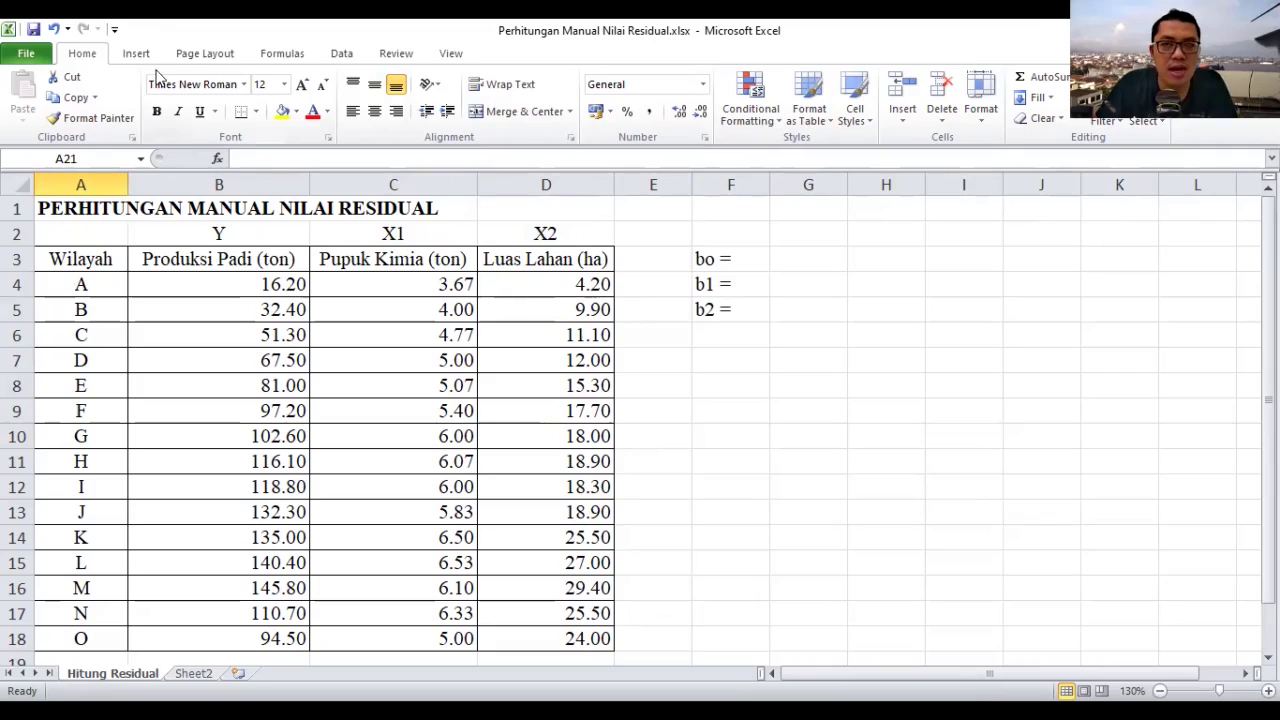
left_click(338, 54)
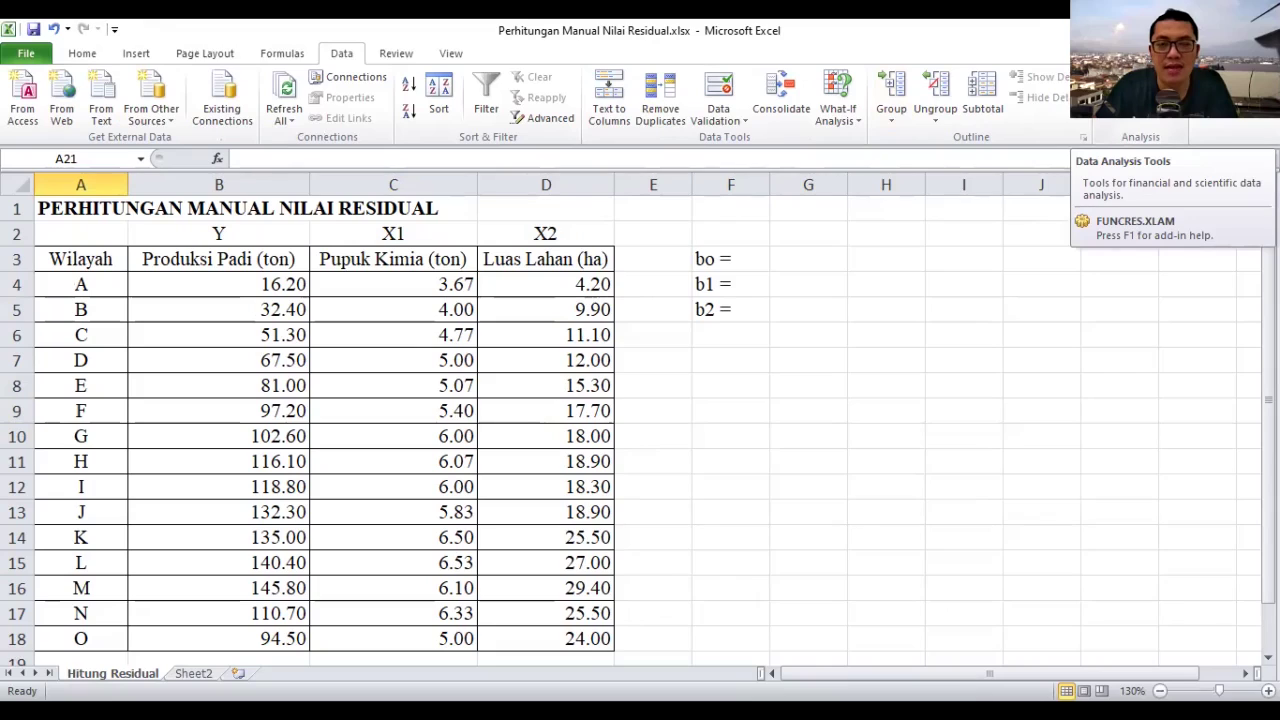
- Launch Data Analysis and choose the Regression tool from its list
left_click(1140, 100)
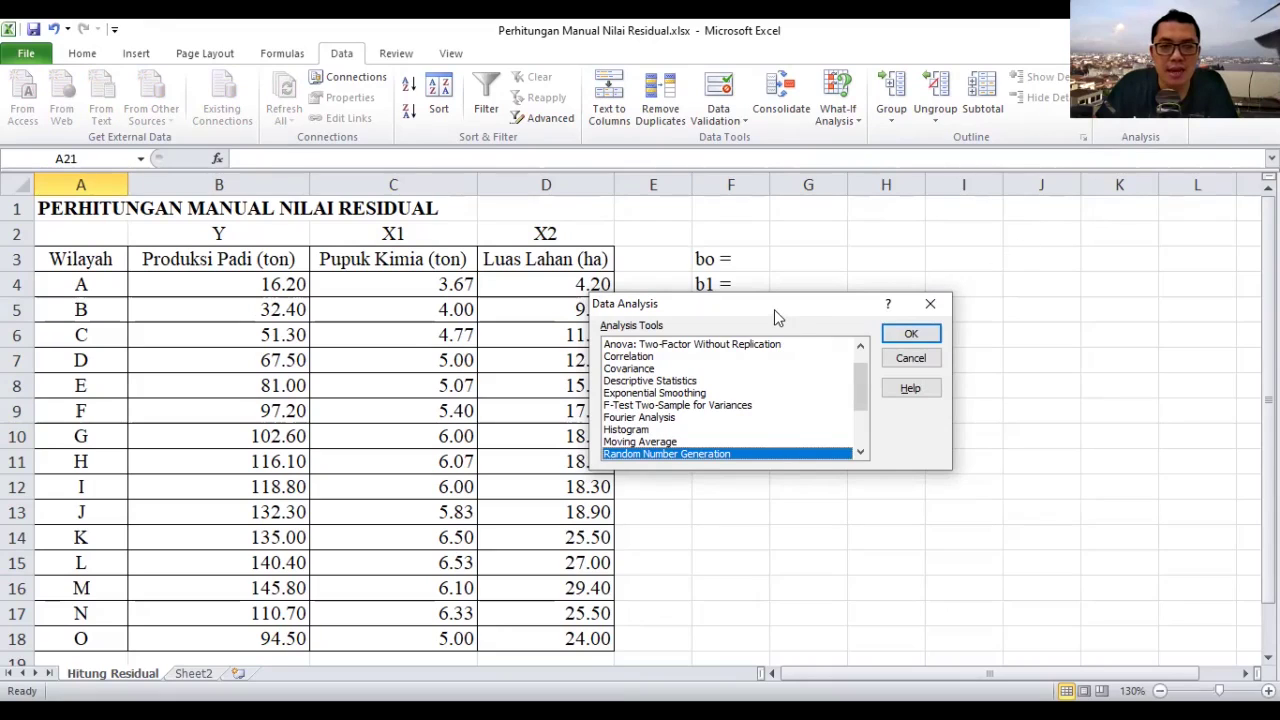
left_click_drag(774, 313, 793, 385)
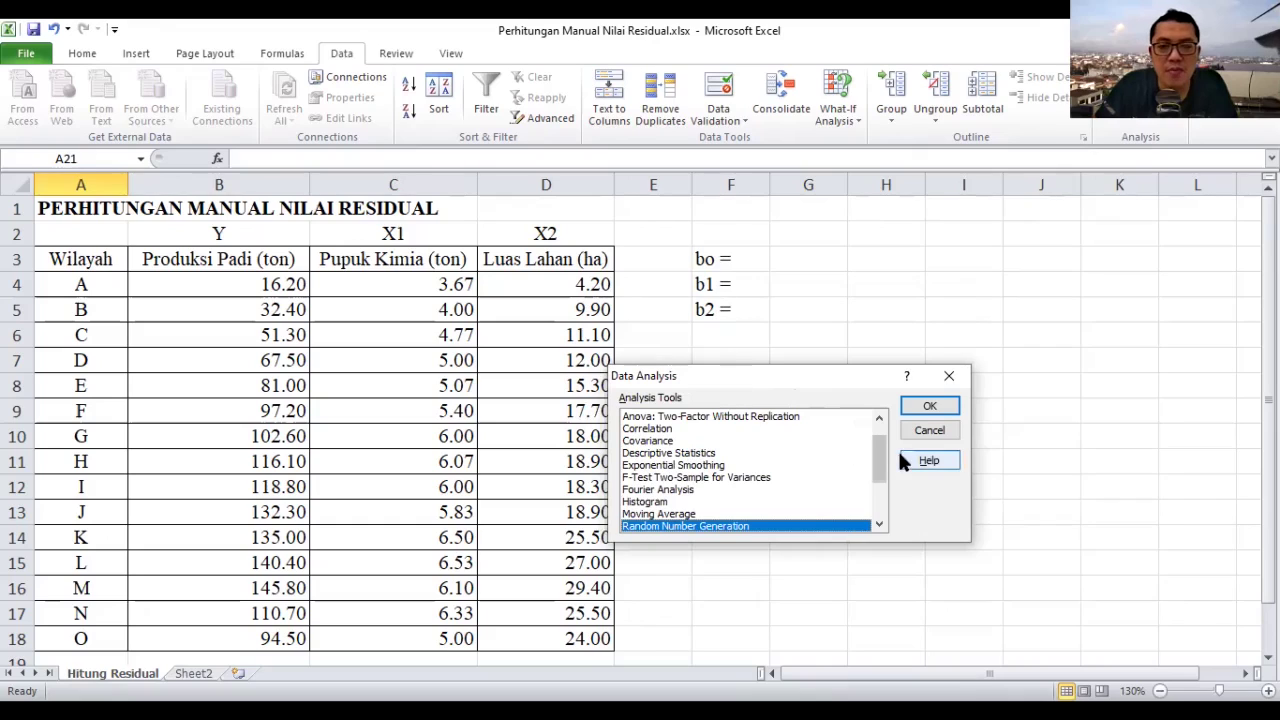
left_click_drag(881, 456, 879, 486)
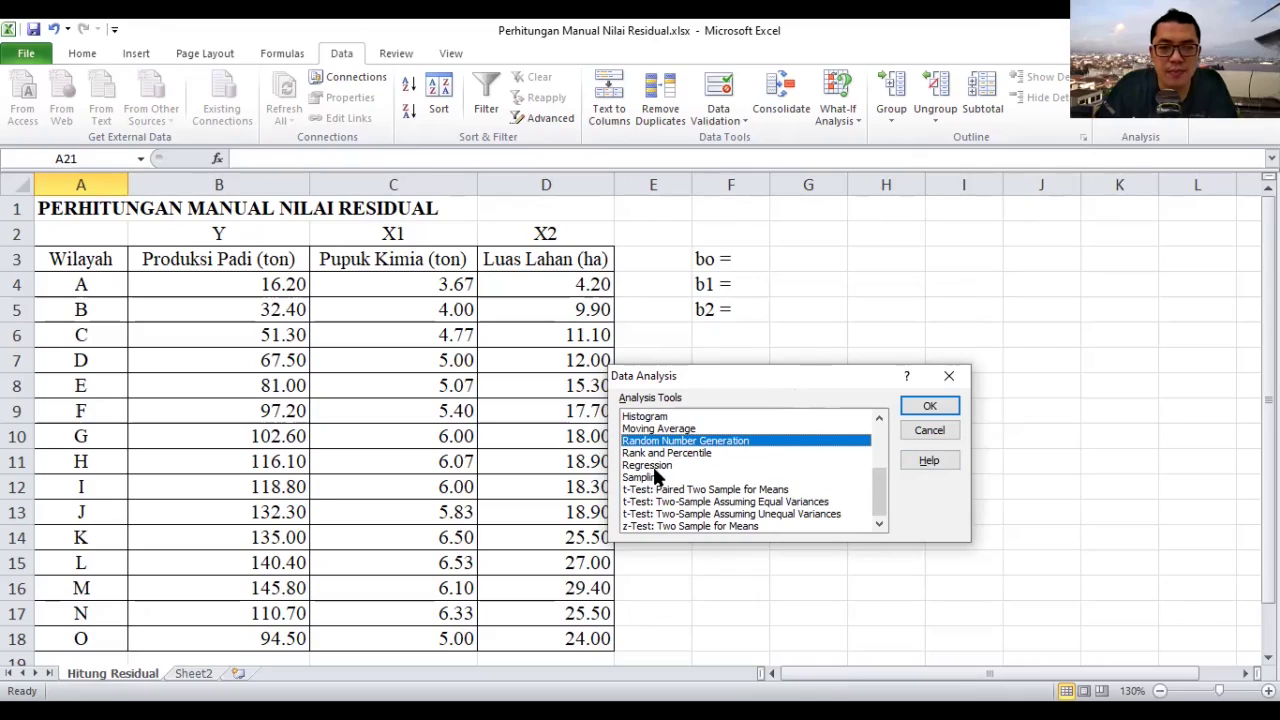
left_click(793, 463)
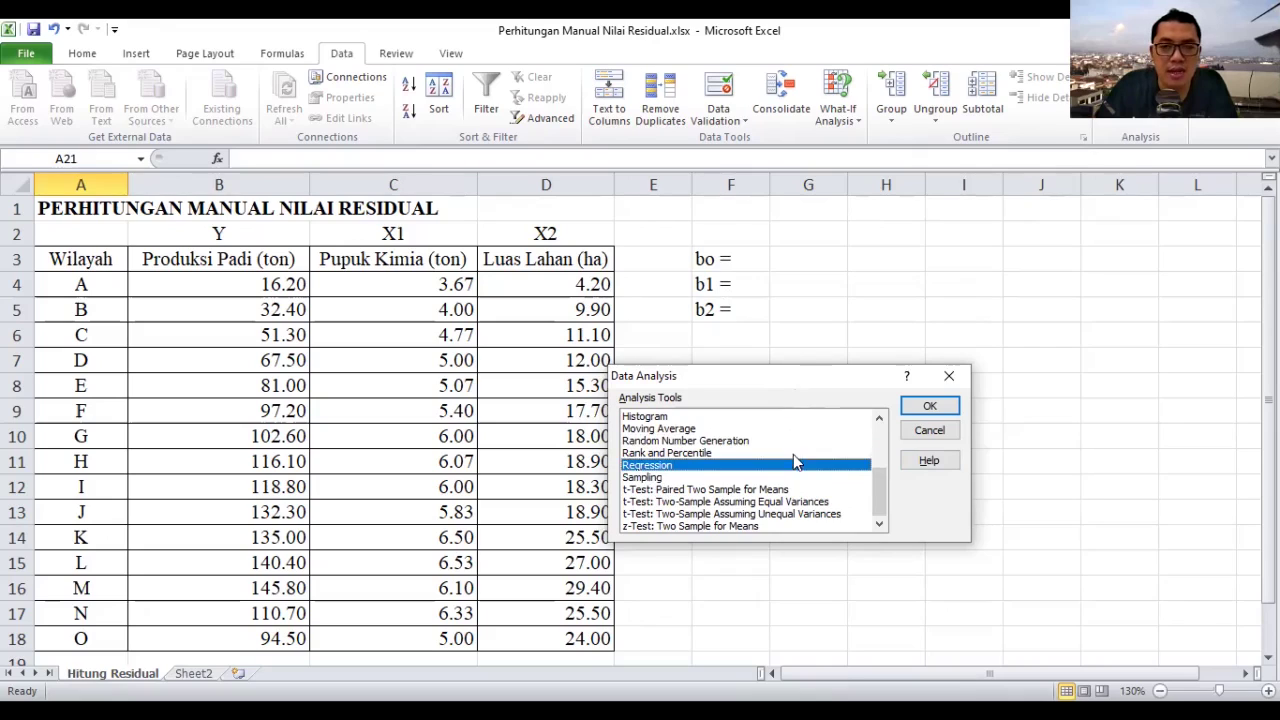
left_click(929, 408)
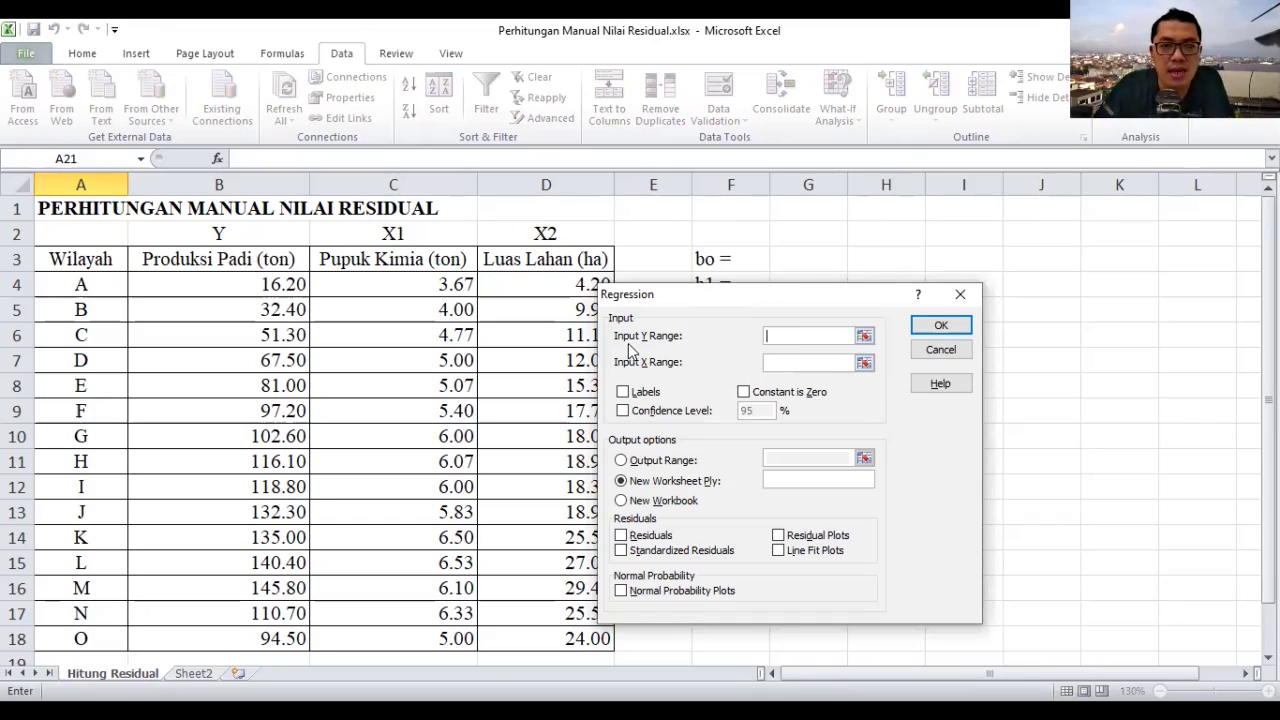
- Set Input Y Range to $B$3:$B$18 and Input X Range to $C$3:$D$18
left_click(864, 336)
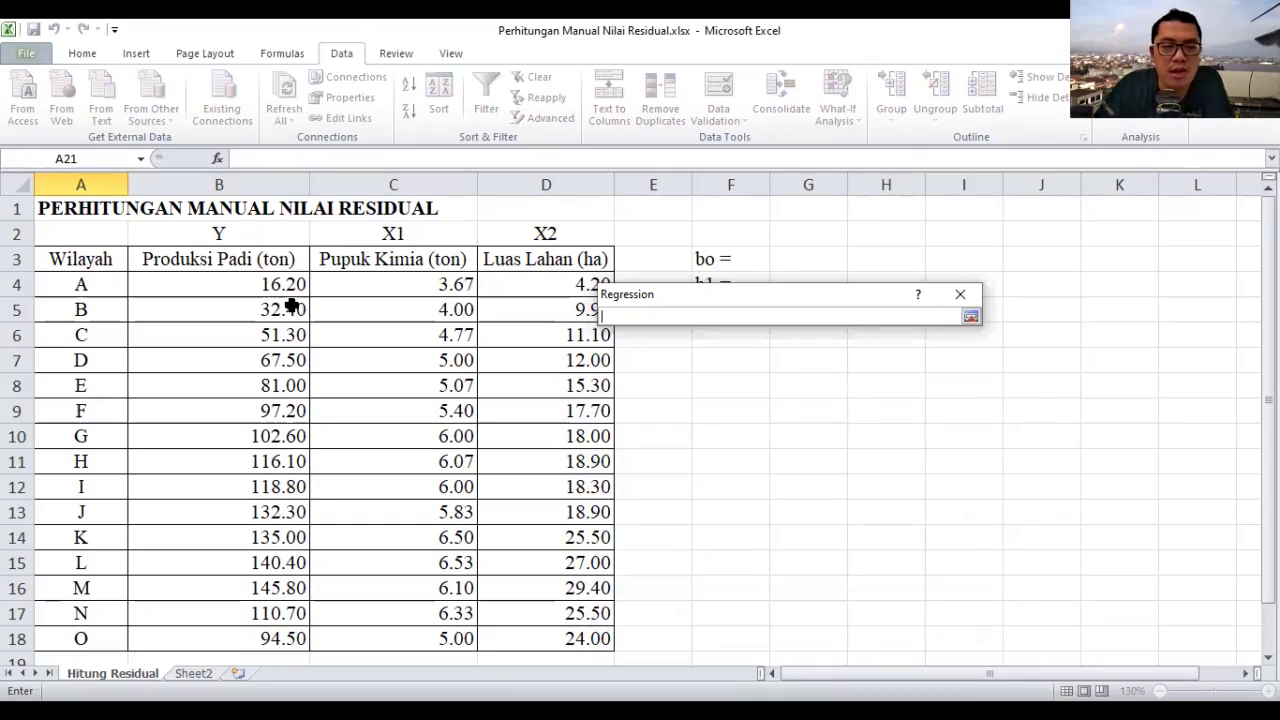
left_click_drag(241, 256, 243, 295)
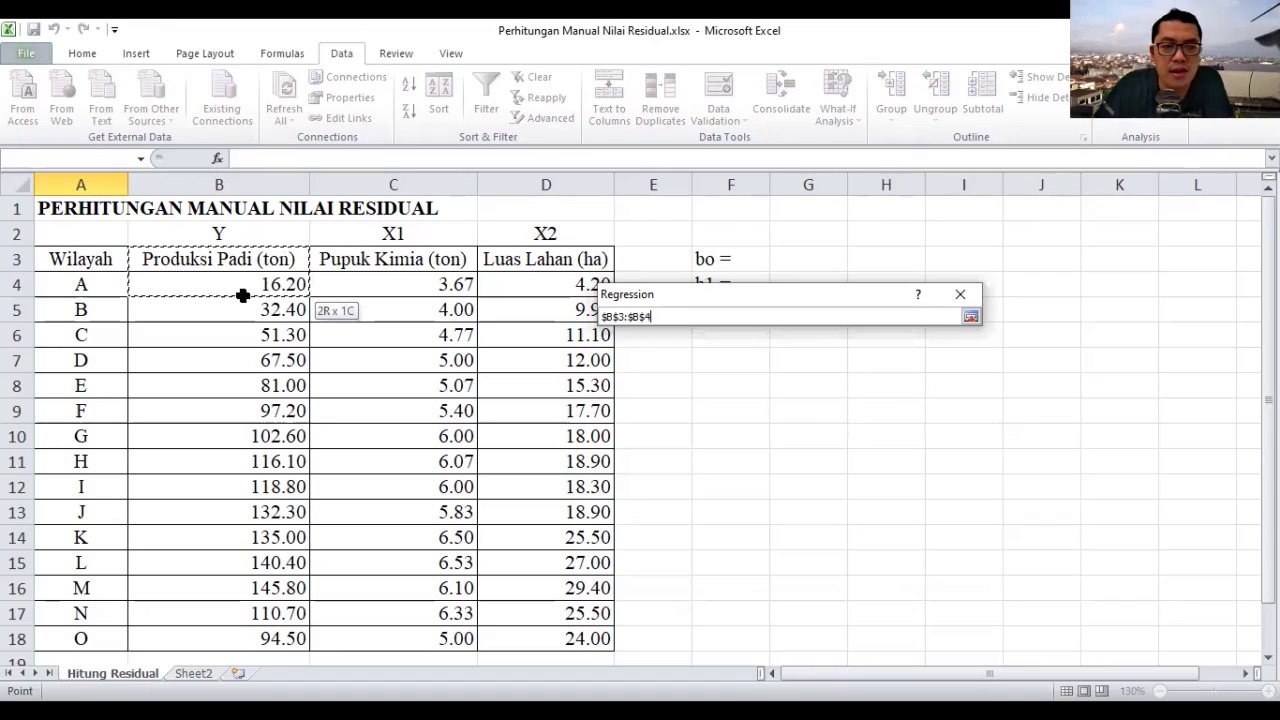
key("ctrl+shift+Down")
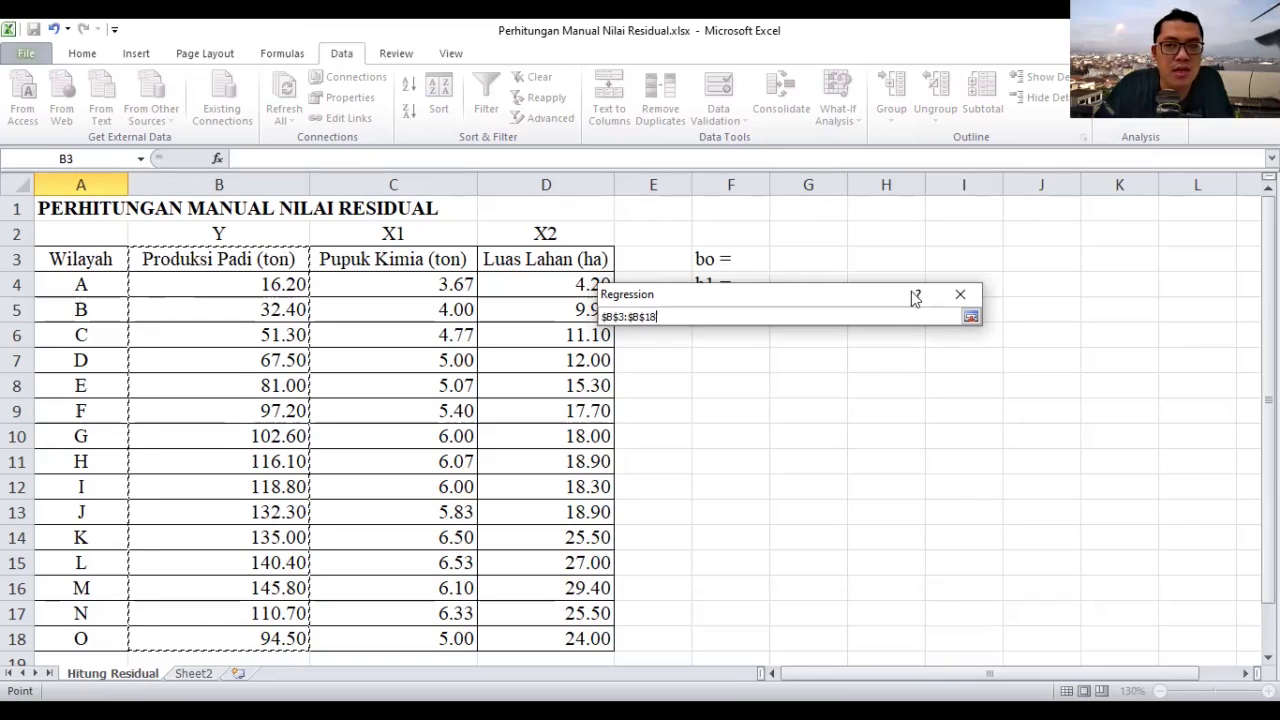
left_click(970, 318)
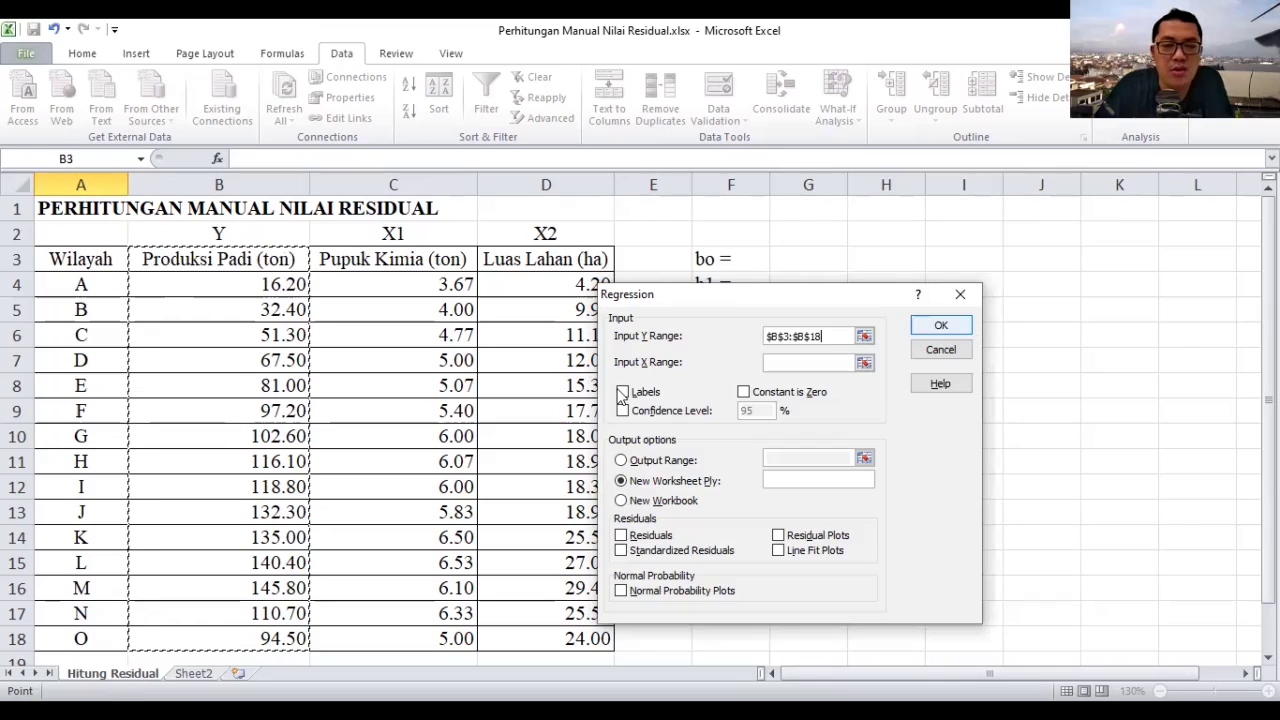
left_click(864, 363)
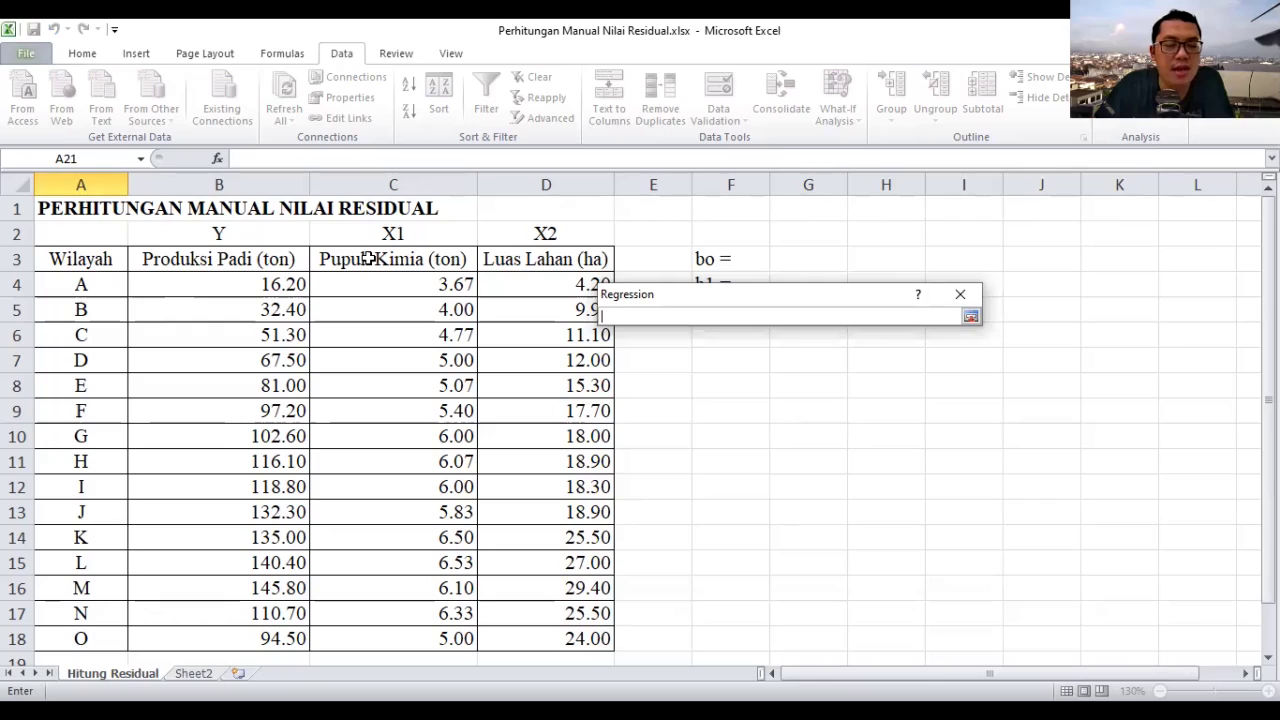
left_click_drag(466, 260, 539, 268)
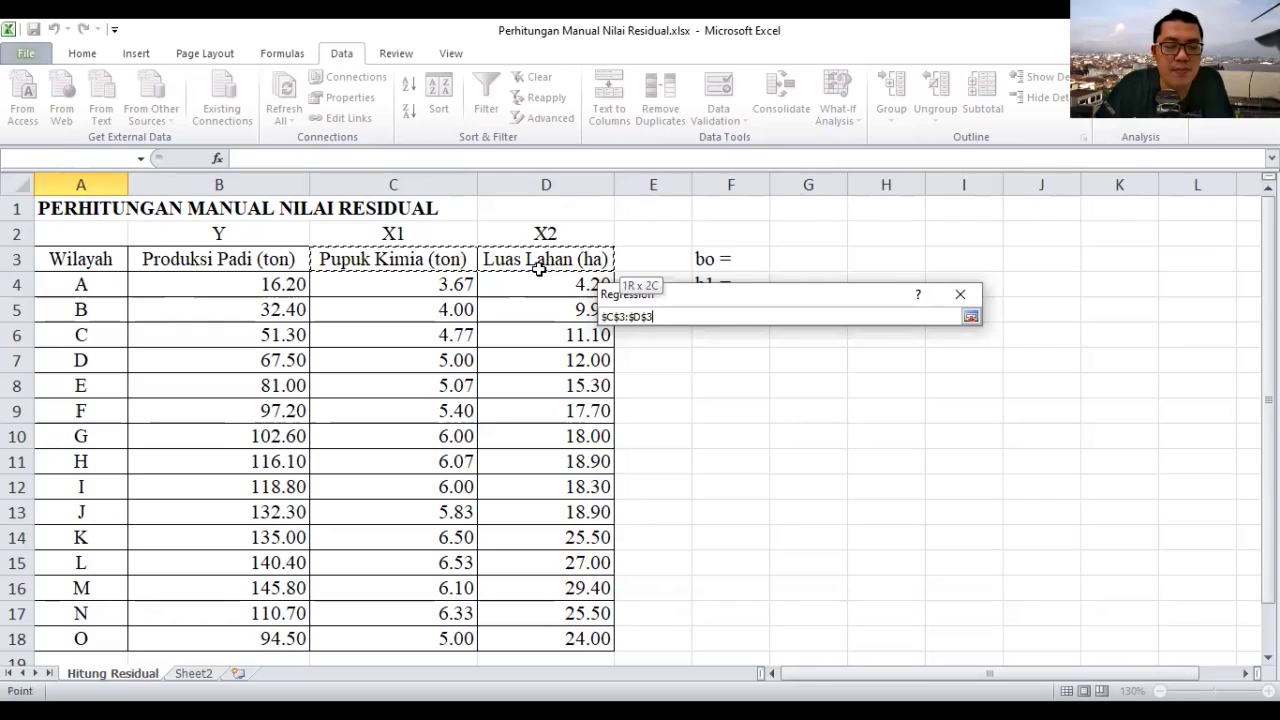
left_click_drag(539, 268, 566, 632)
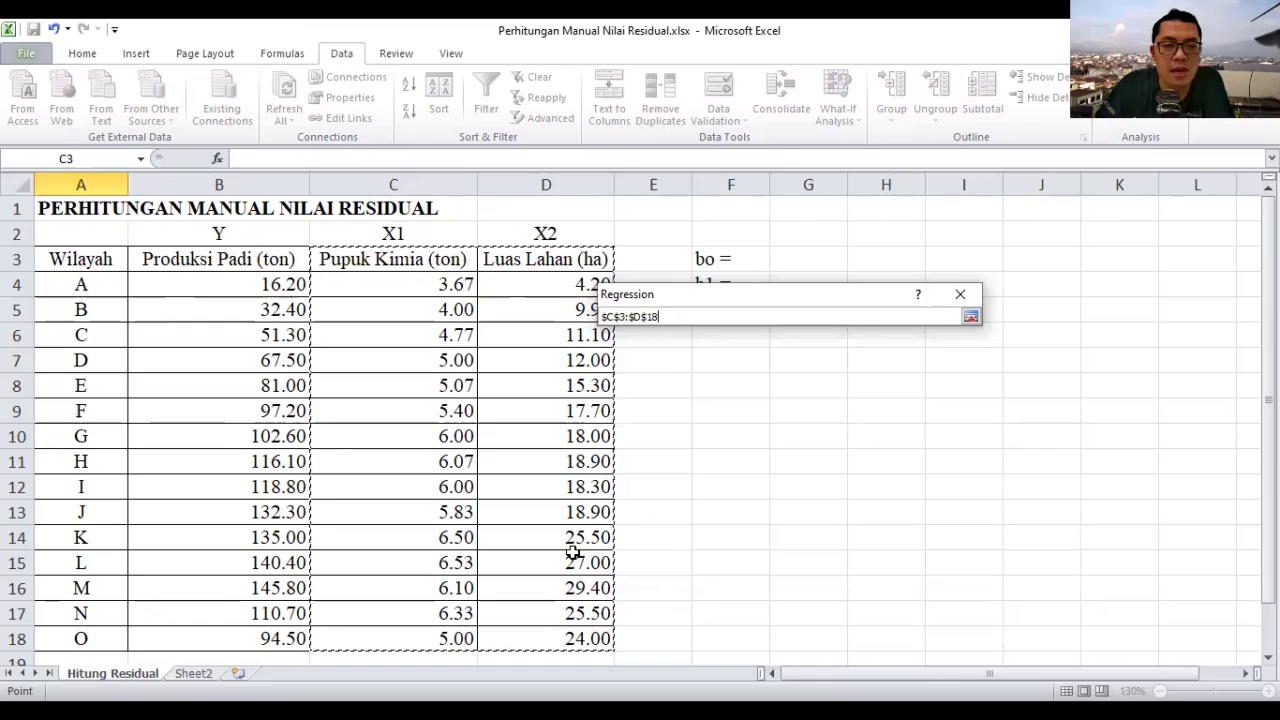
left_click(971, 317)
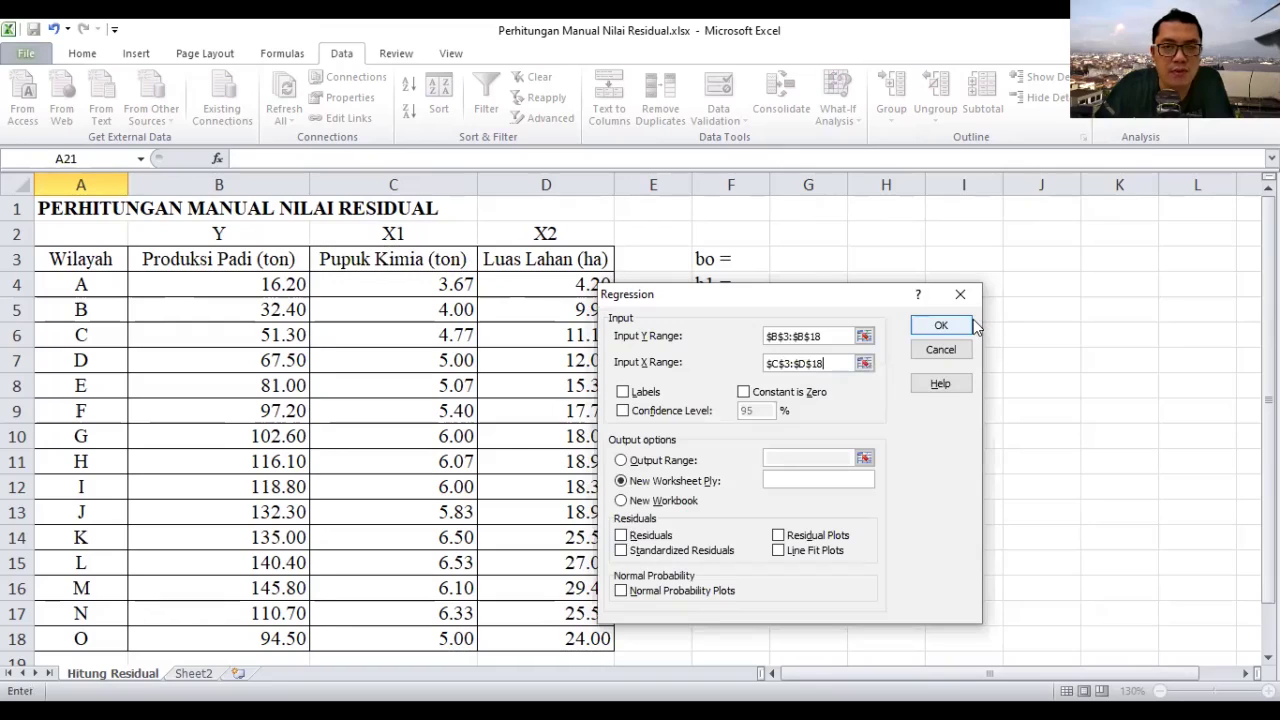
- Enable Labels and 95% Confidence Level, send output to A21, and run the regression
left_click(623, 392)
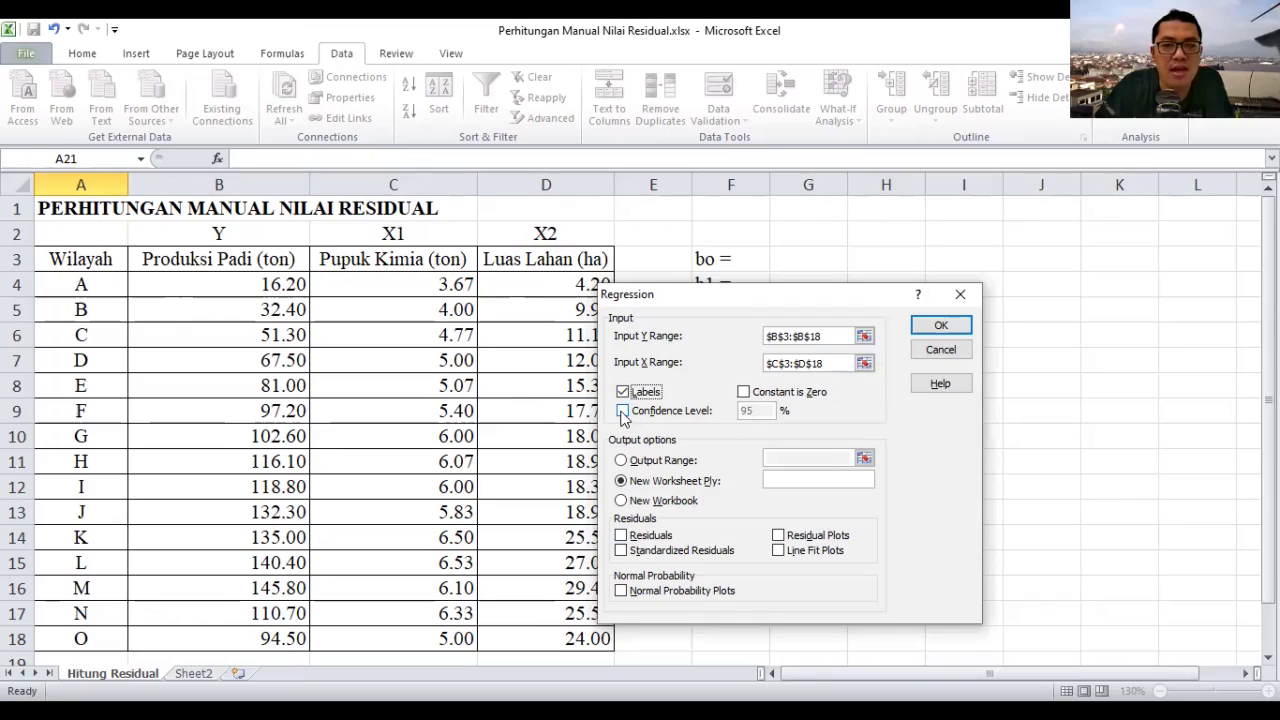
left_click(623, 412)
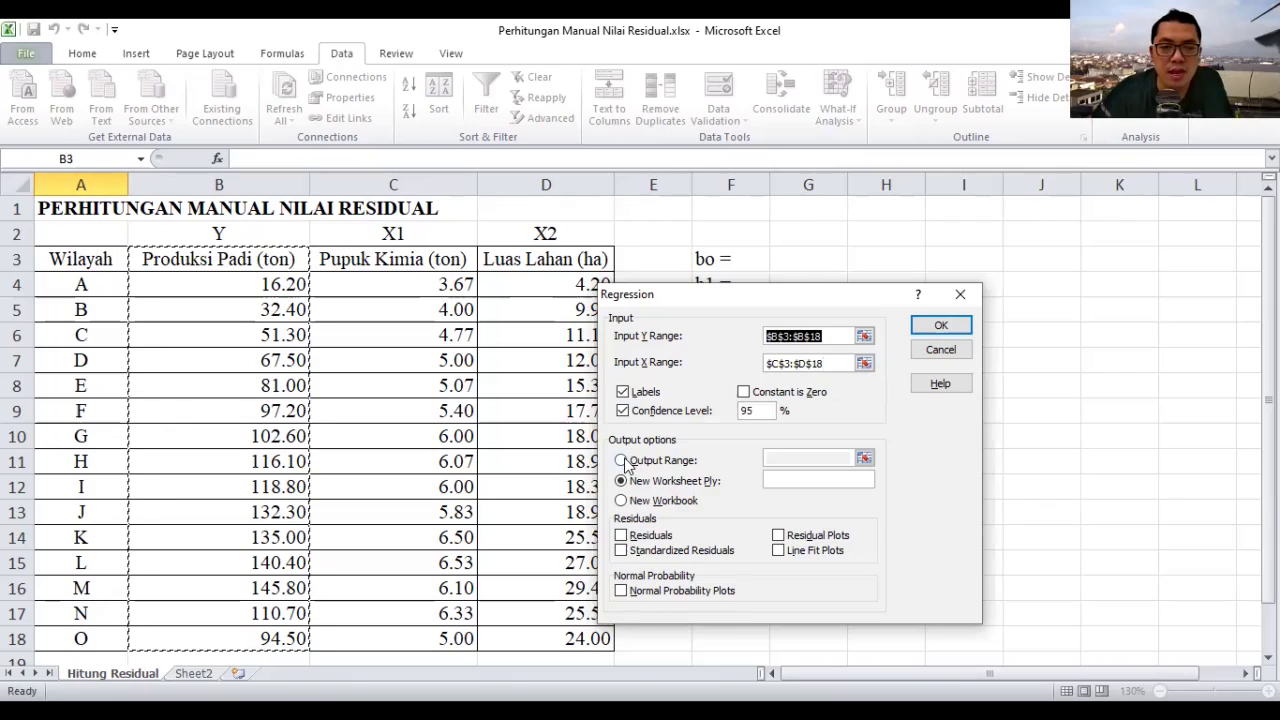
left_click(864, 458)
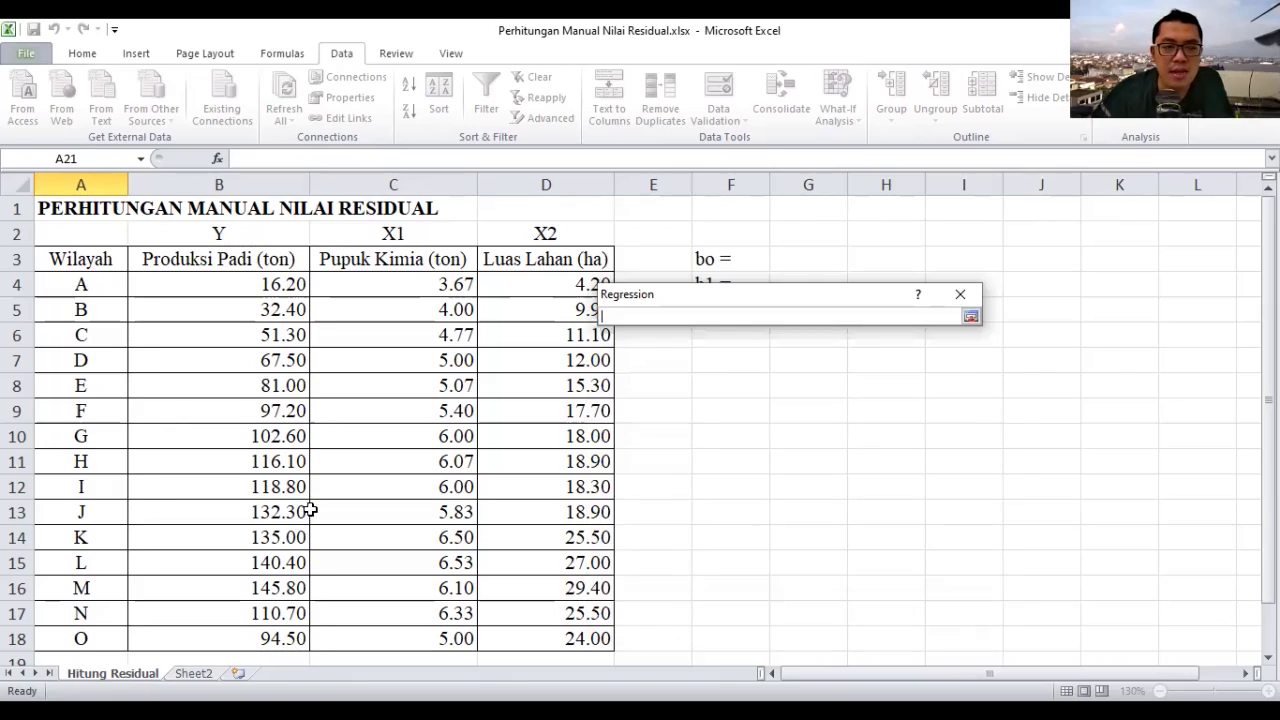
scroll(310, 510, "down", 2)
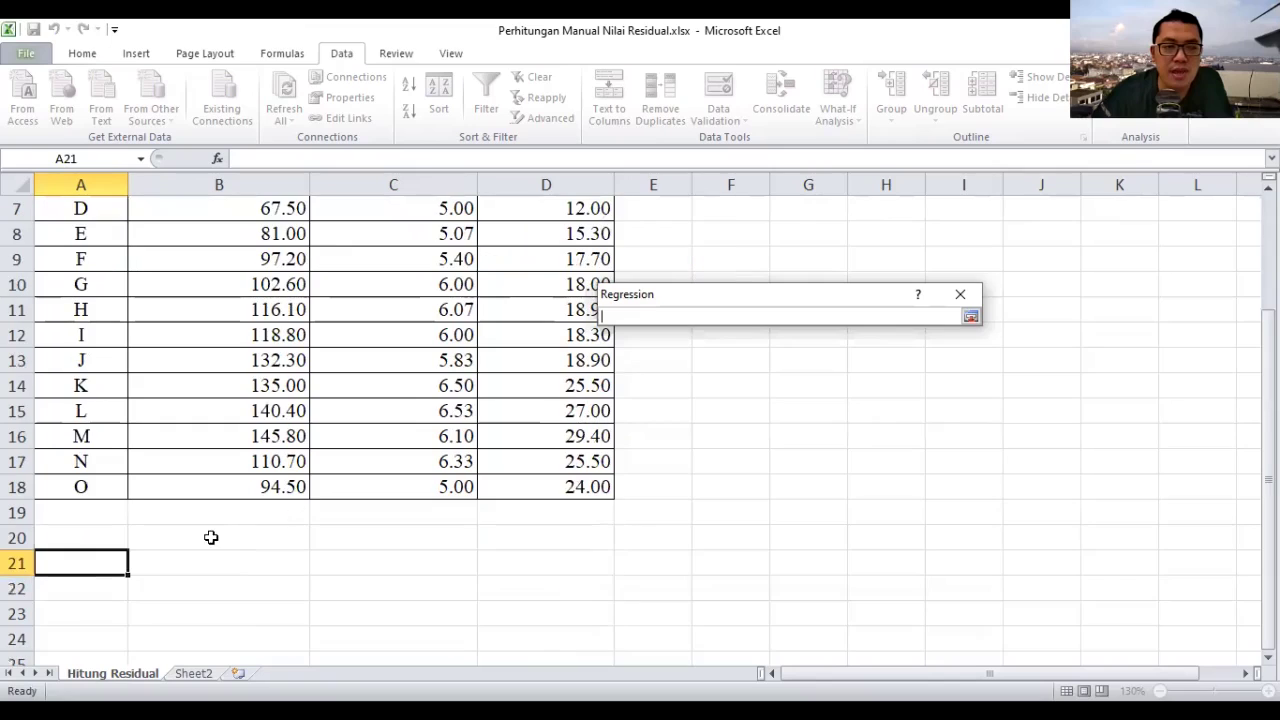
left_click(96, 565)
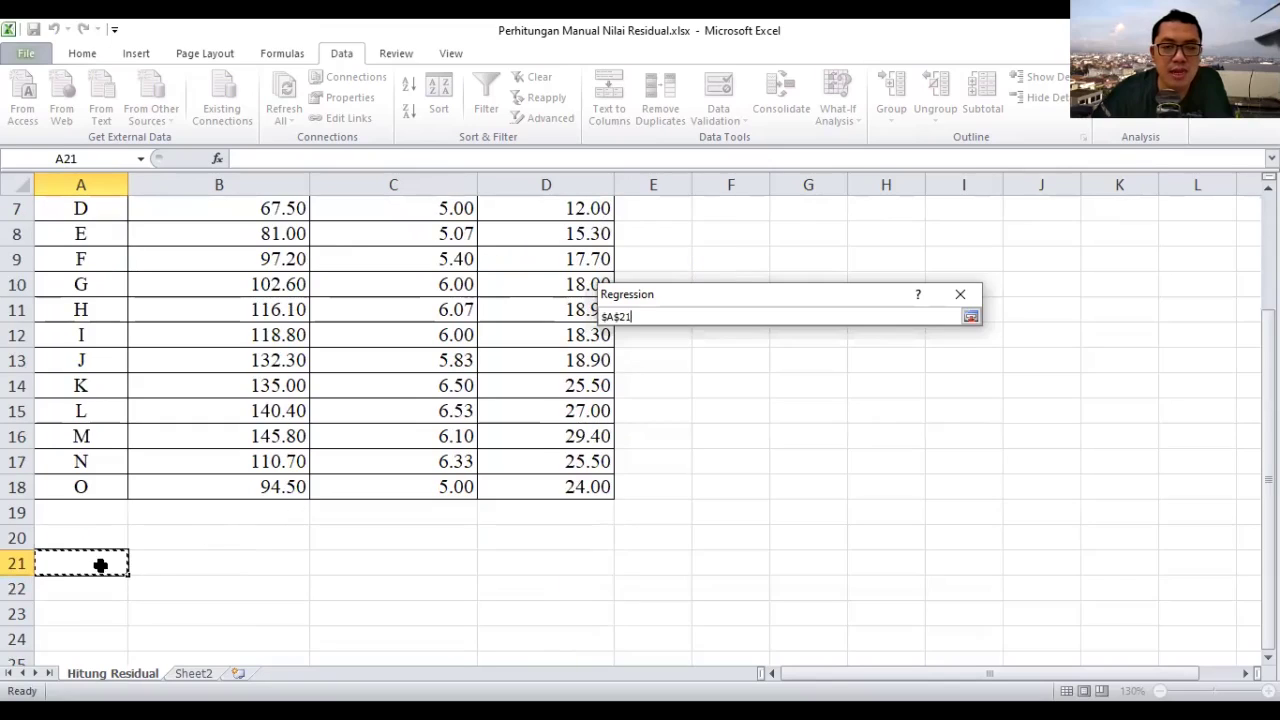
left_click(971, 317)
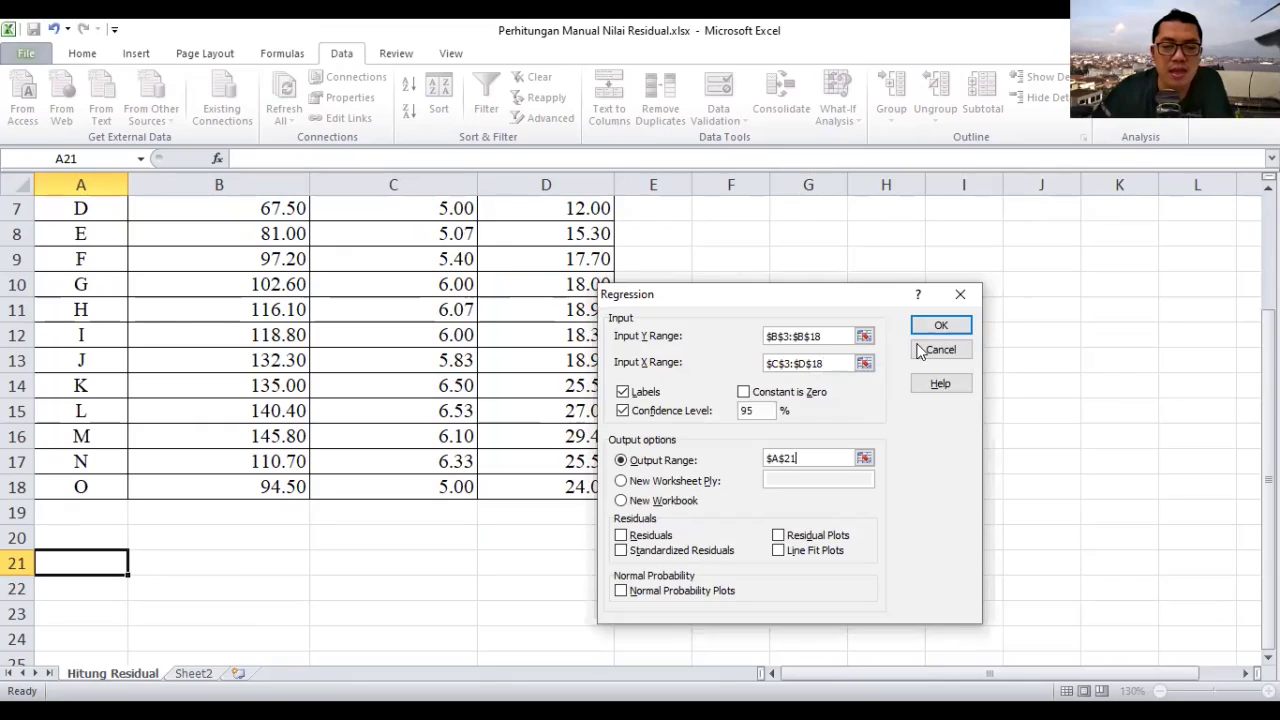
left_click(937, 328)
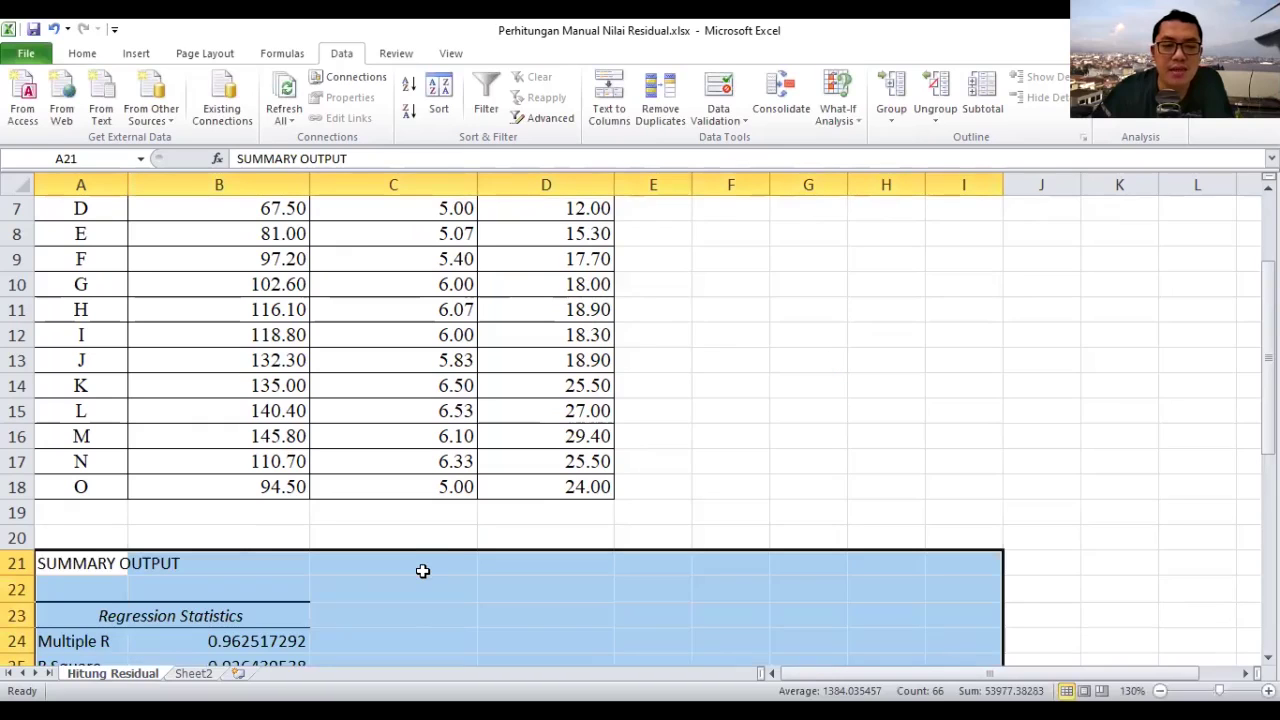
- Scroll to the intercept coefficient in B37 and widen column A so output labels fit
scroll(341, 491, "down", 3)
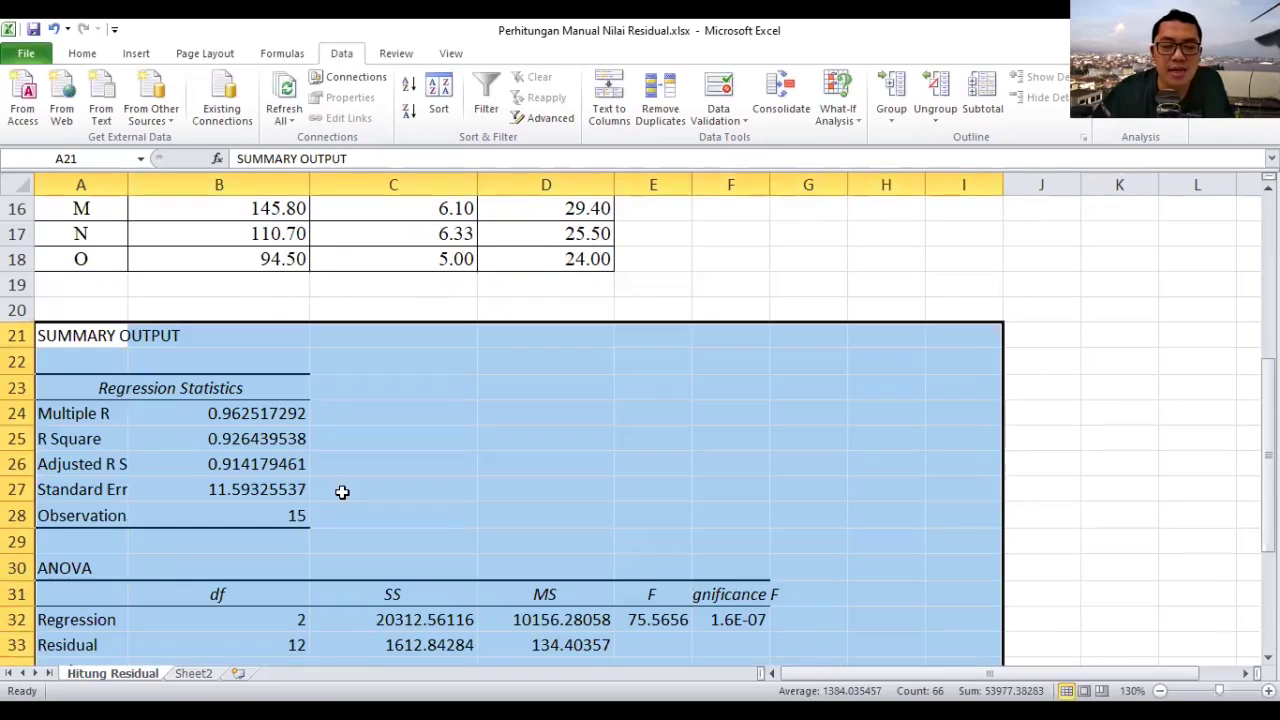
scroll(341, 491, "down", 2)
scroll(341, 491, "down", 1)
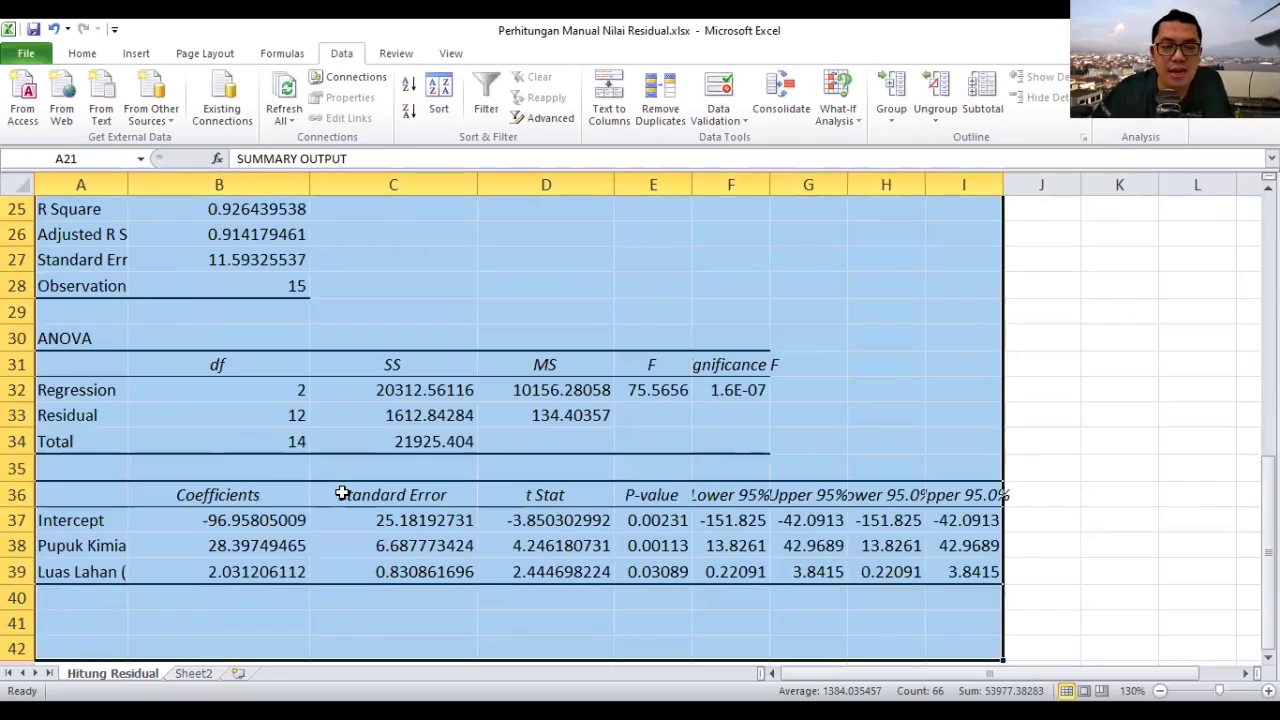
left_click(250, 601)
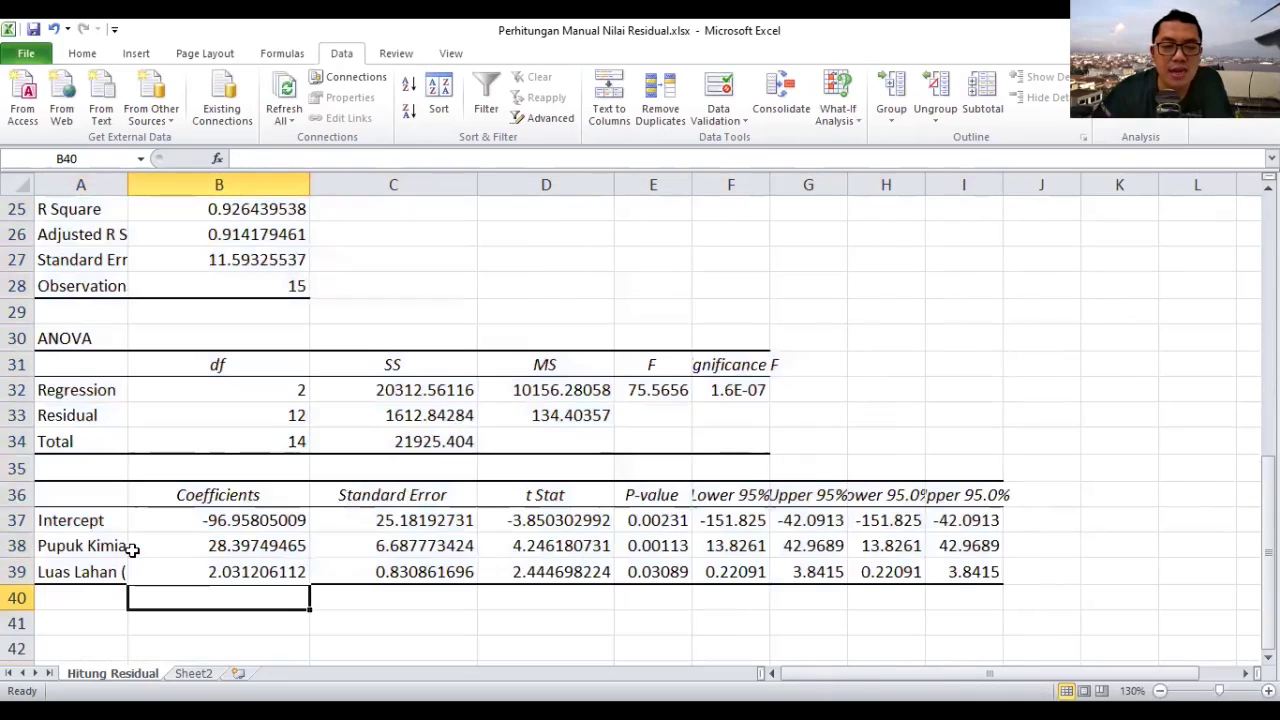
scroll(131, 549, "down", 1)
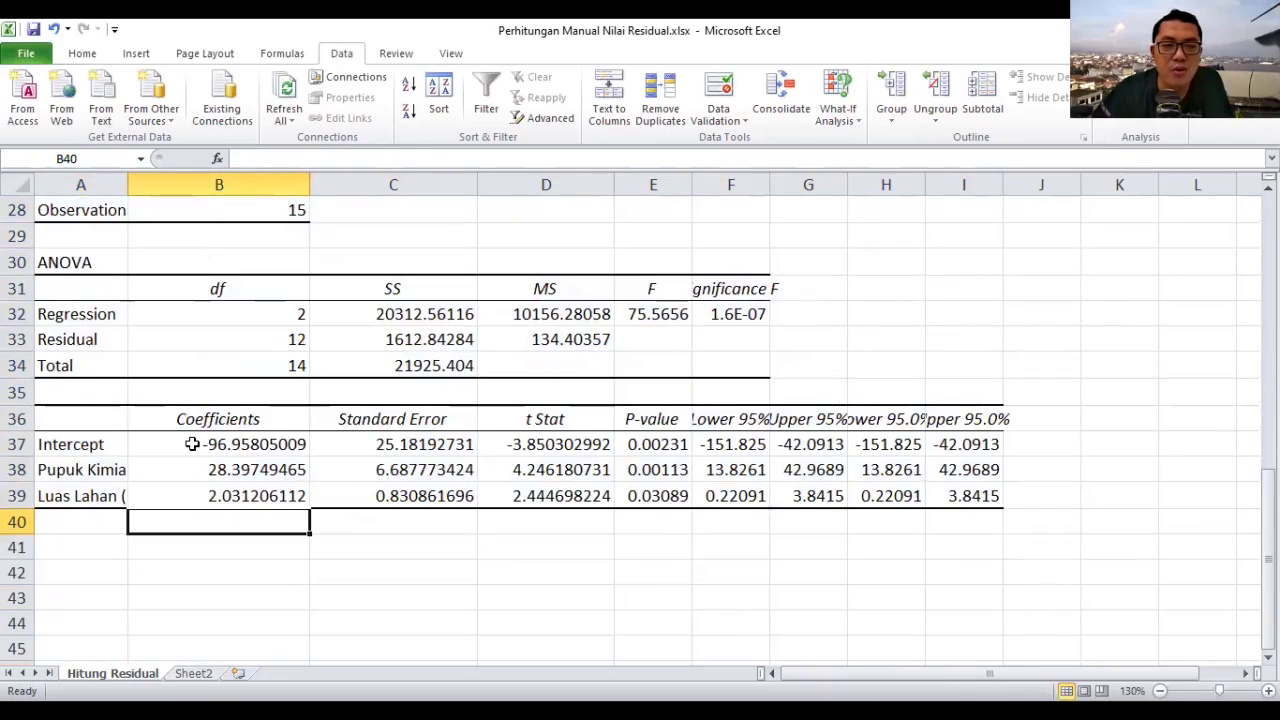
left_click(192, 444)
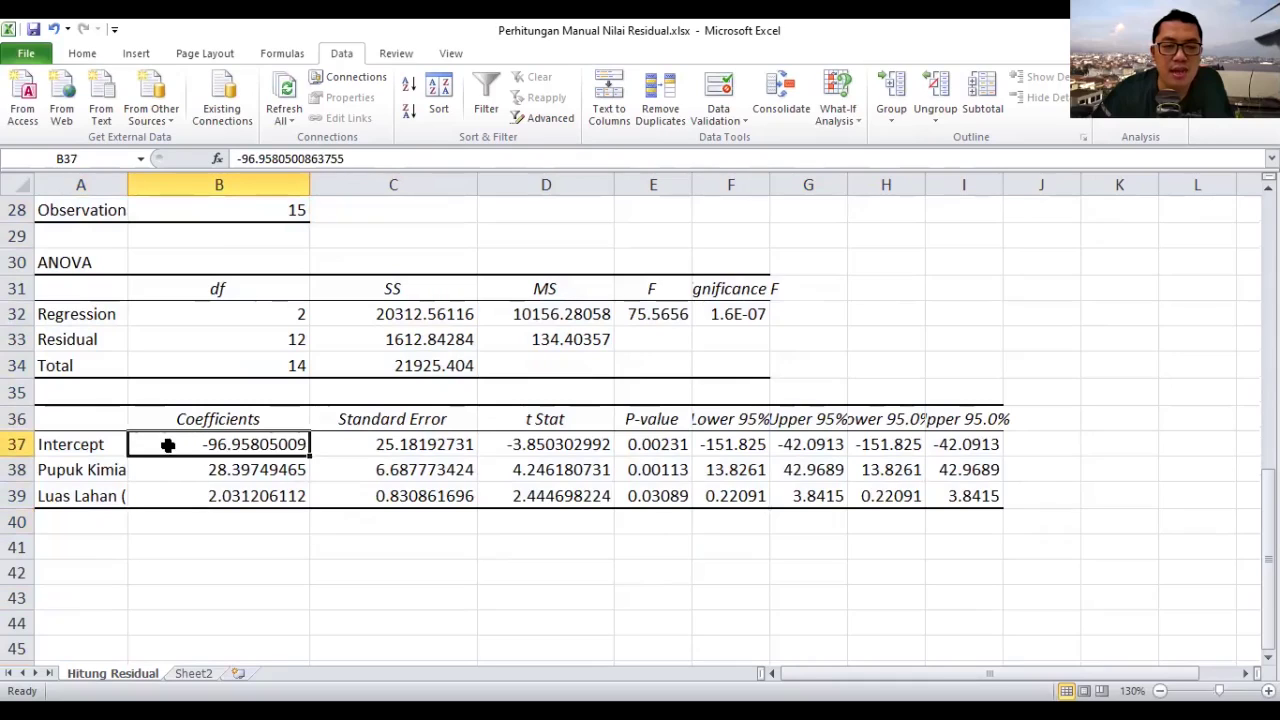
key("Left")
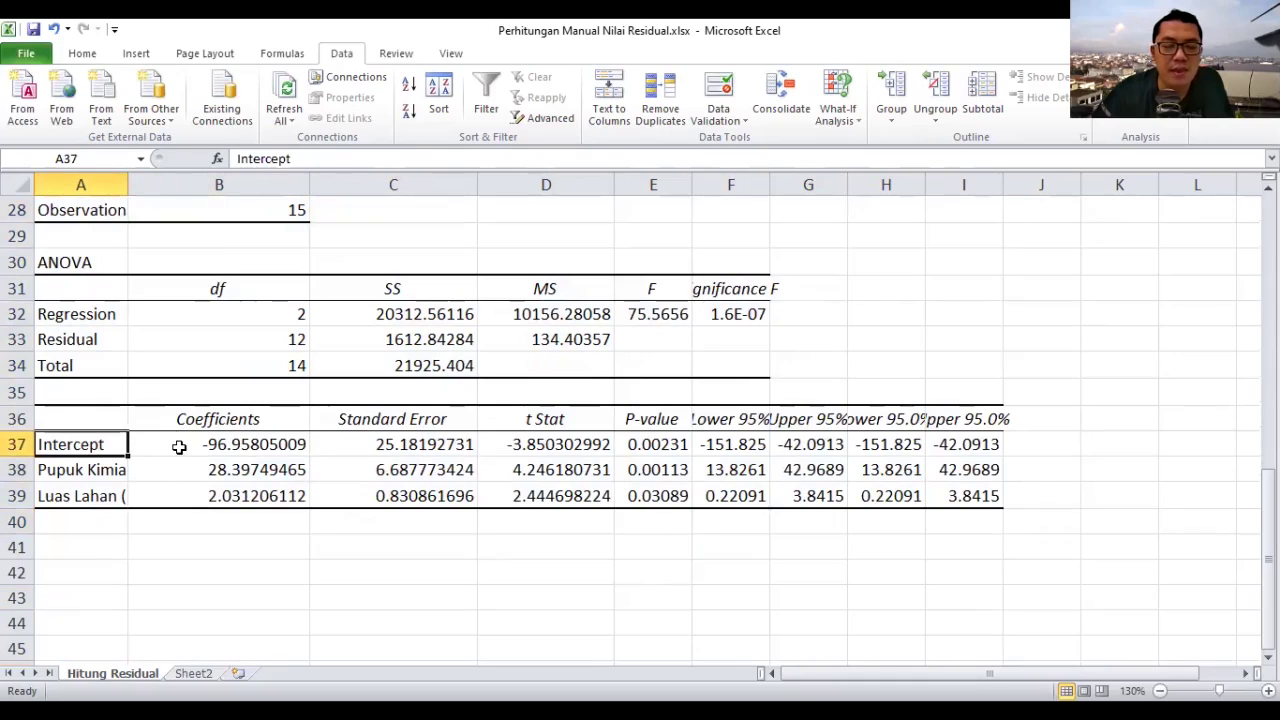
left_click(179, 447)
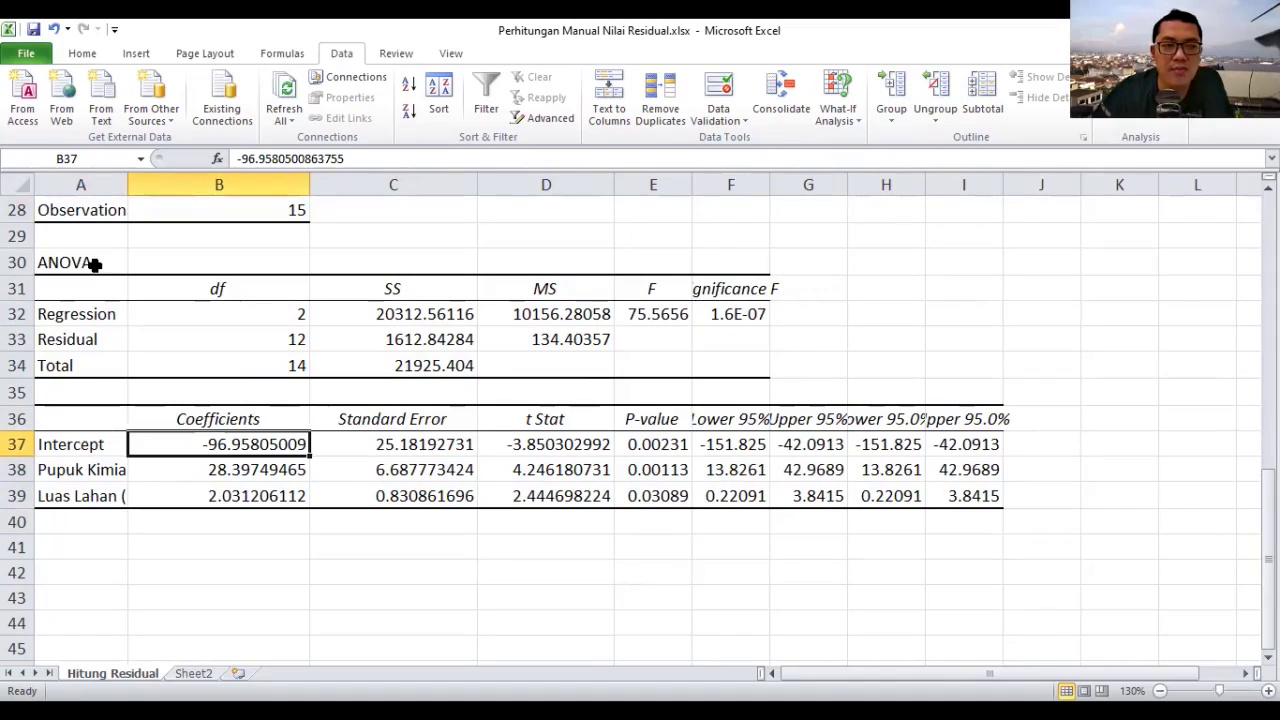
left_click_drag(148, 191, 175, 191)
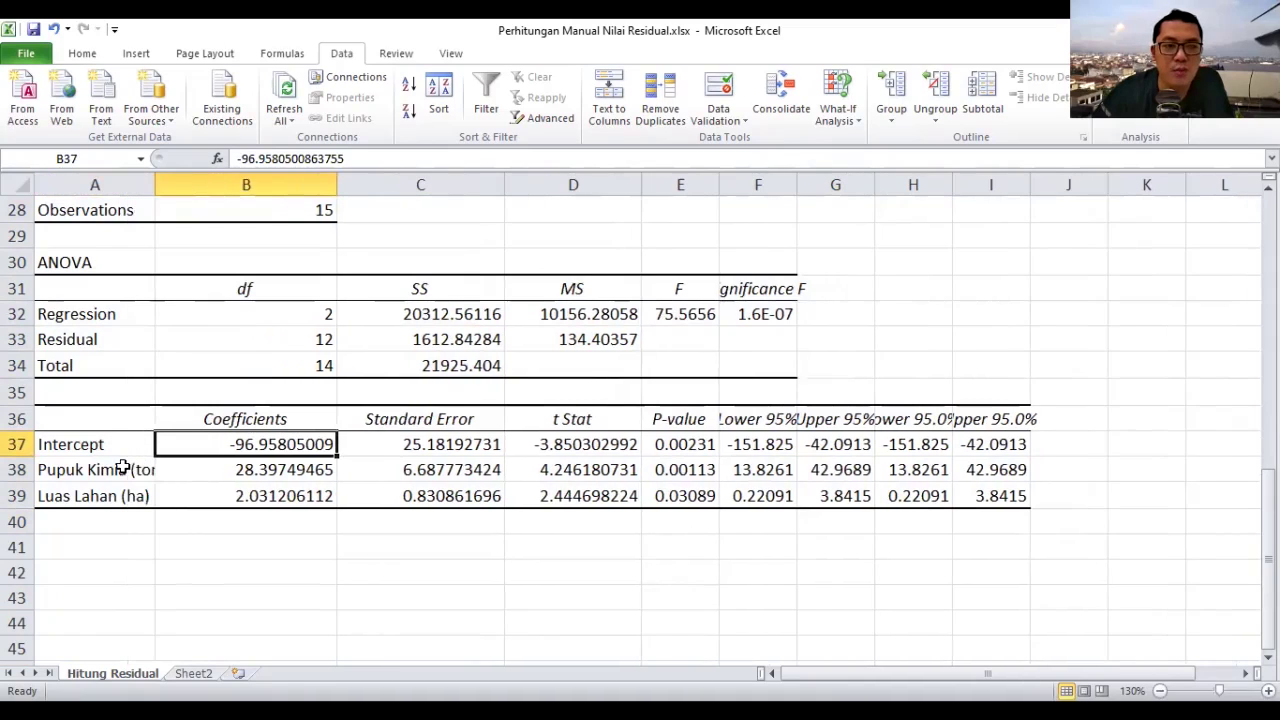
- Check the Pupuk Kimia and Luas Lahan coefficients, then return to the top of the sheet
left_click(220, 475)
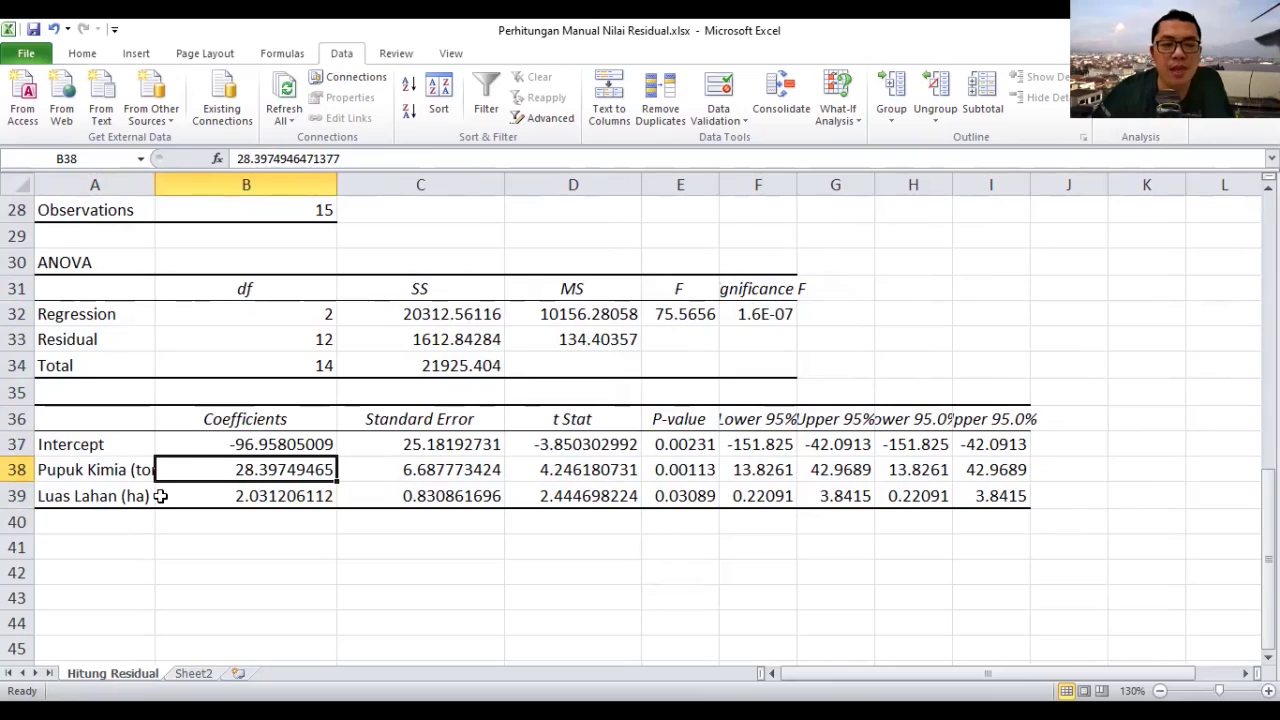
left_click(78, 497)
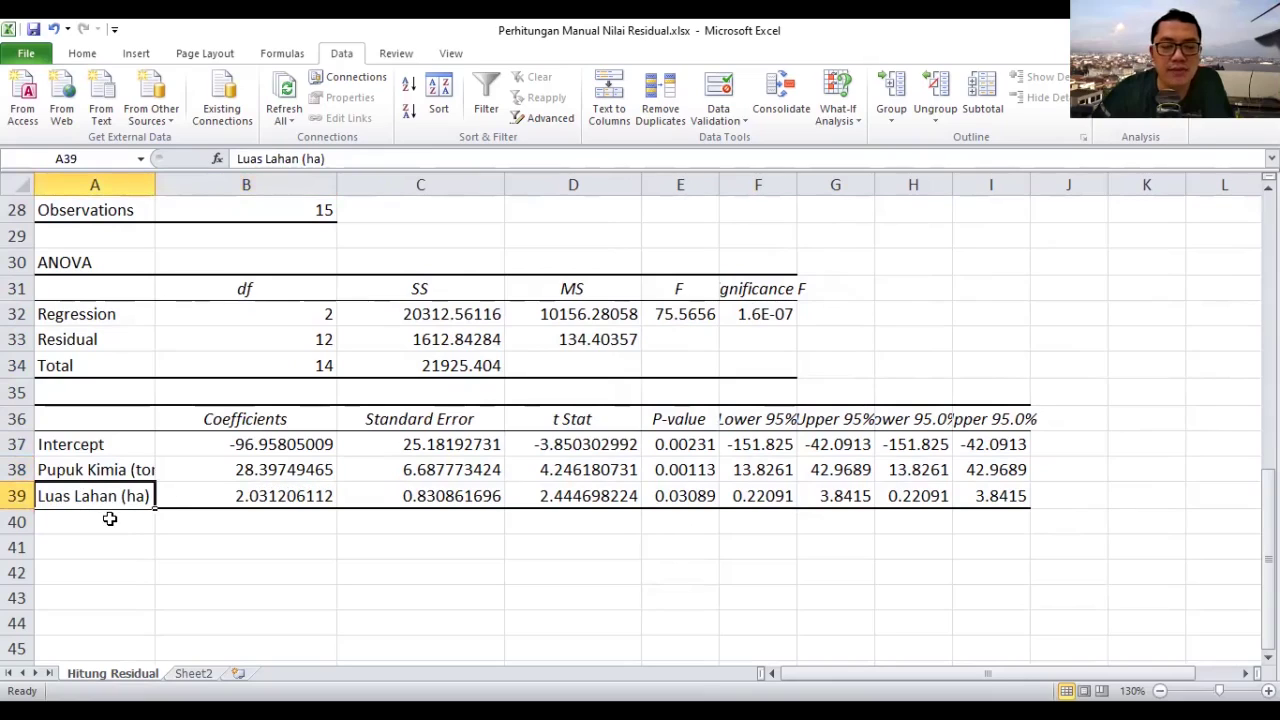
left_click(249, 497)
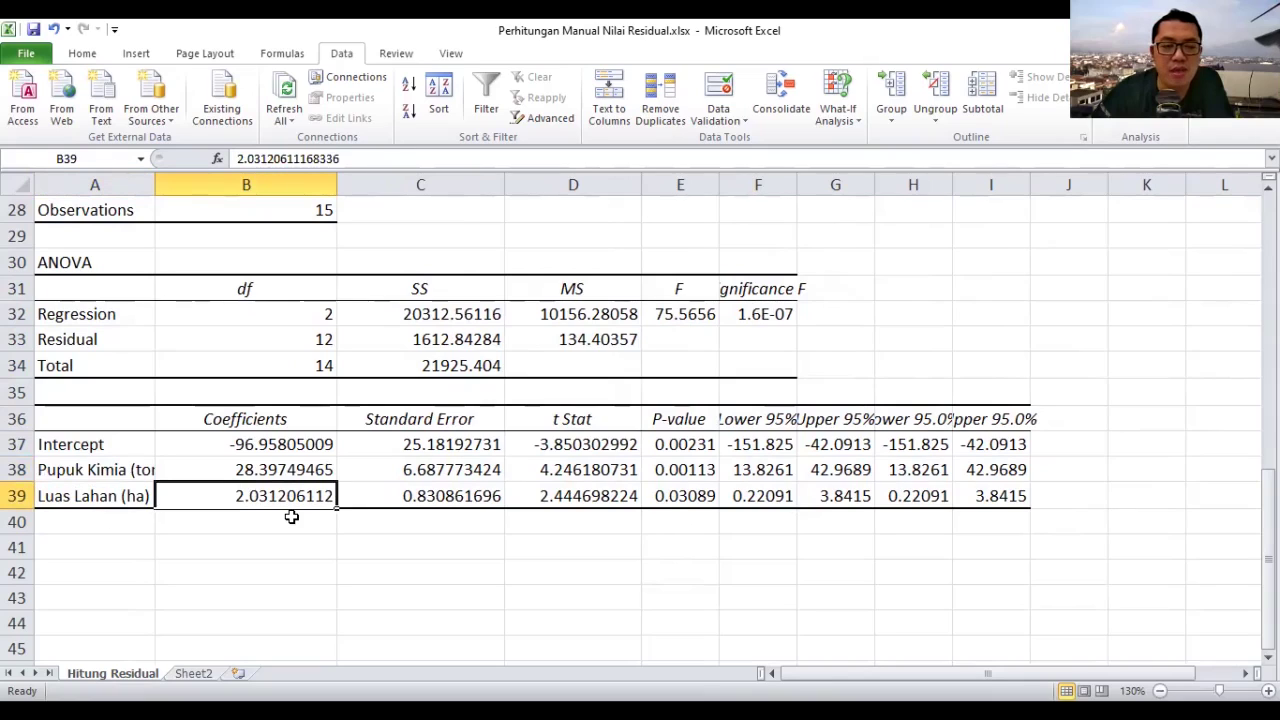
scroll(289, 507, "up", 3)
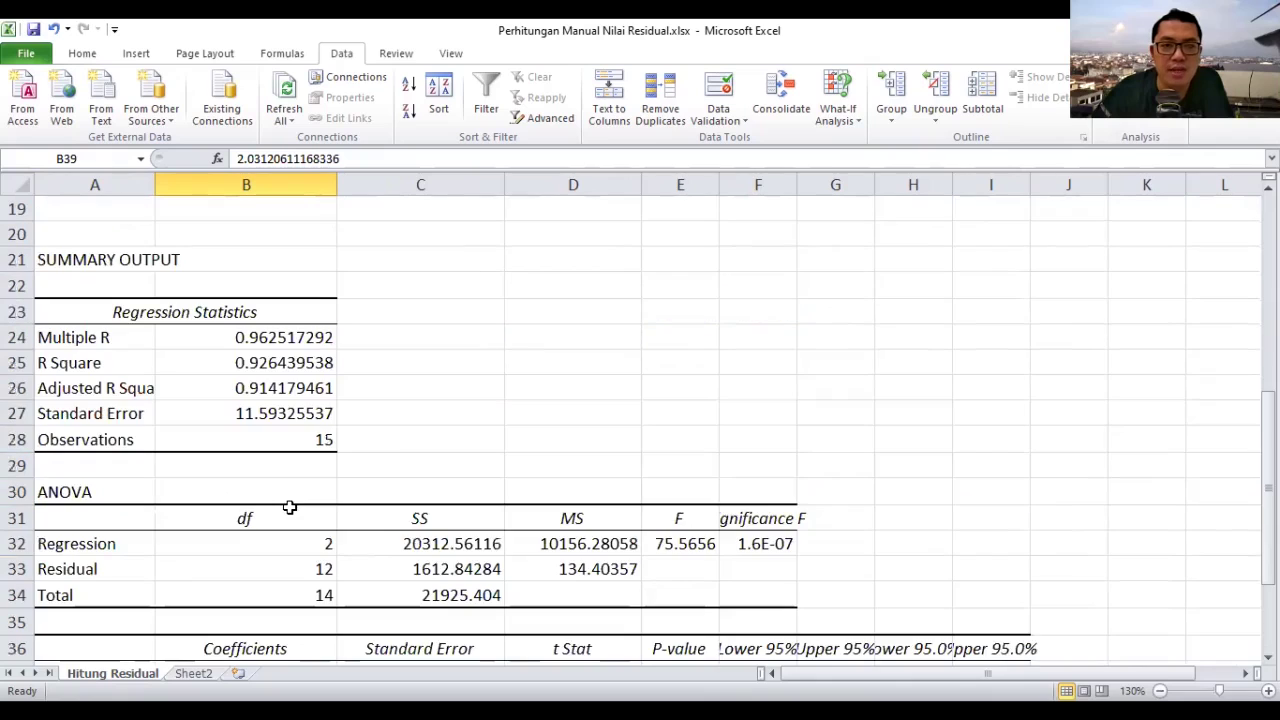
scroll(289, 507, "up", 6)
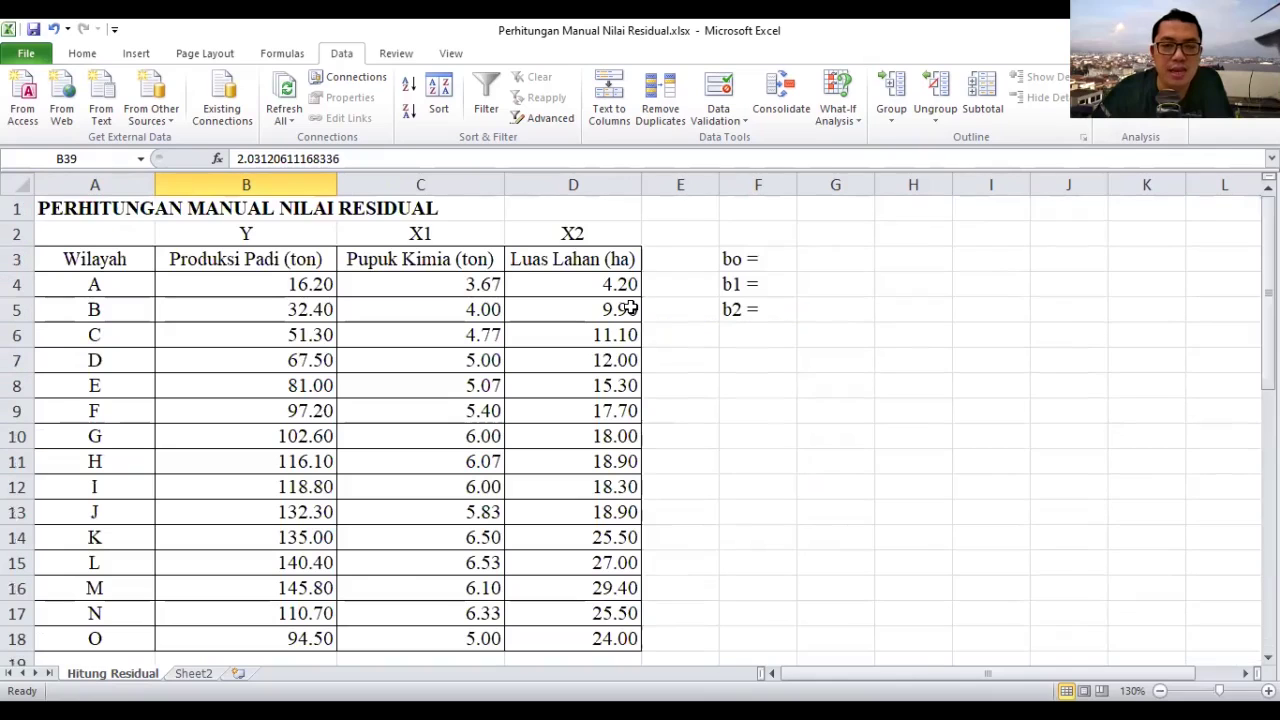
- Link G3 (bo) to the intercept coefficient in B37, giving -96.958
left_click(829, 265)
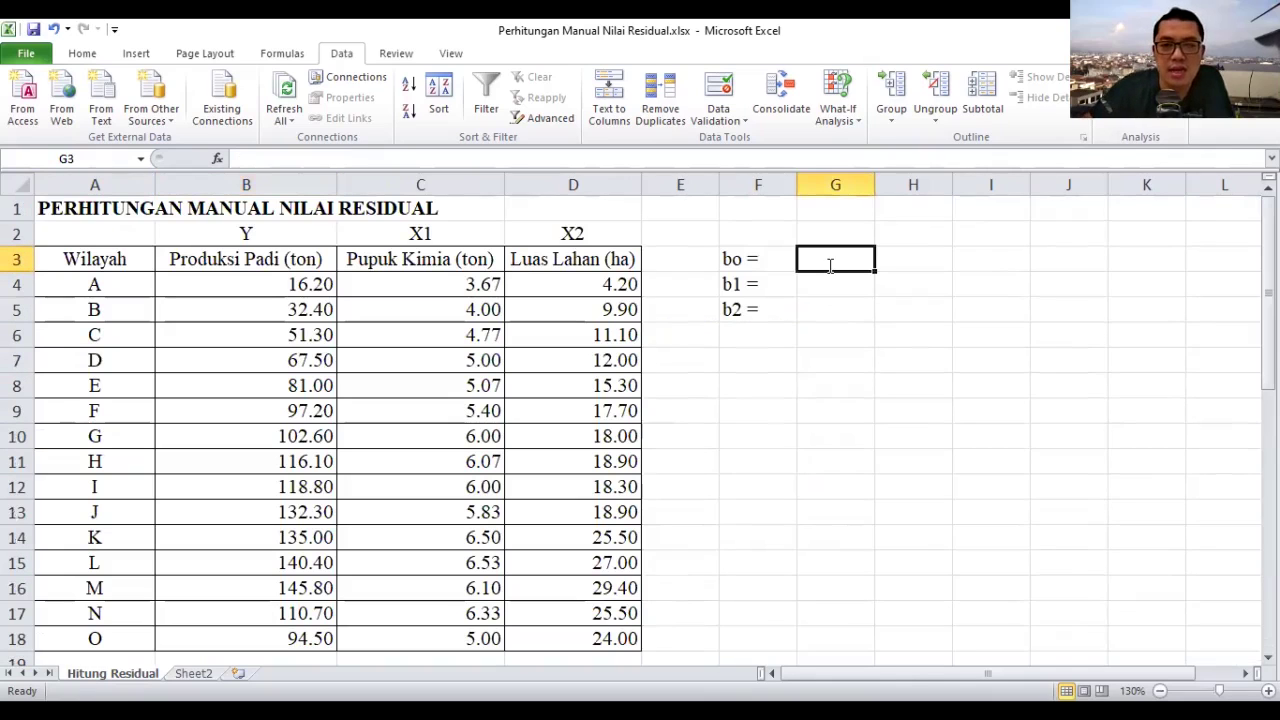
type("=")
scroll(649, 314, "down", 3)
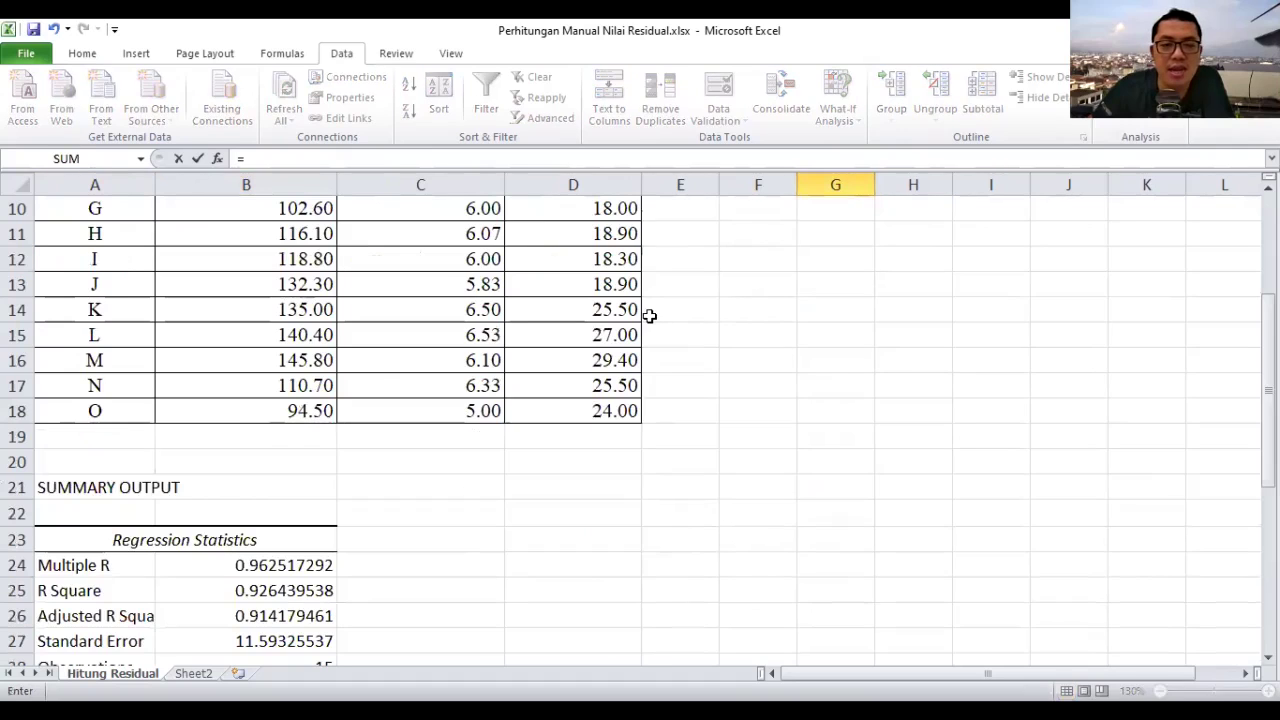
scroll(283, 370, "down", 7)
left_click(281, 365)
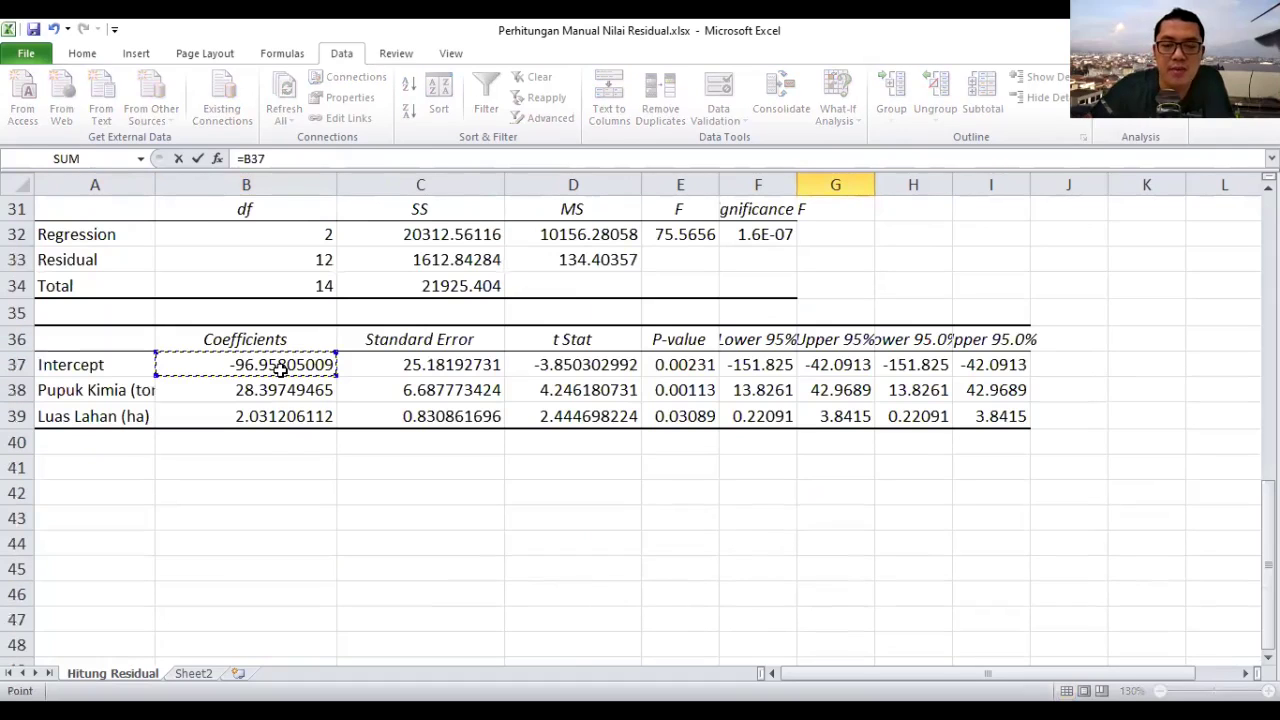
key("Return")
scroll(281, 370, "up", 1)
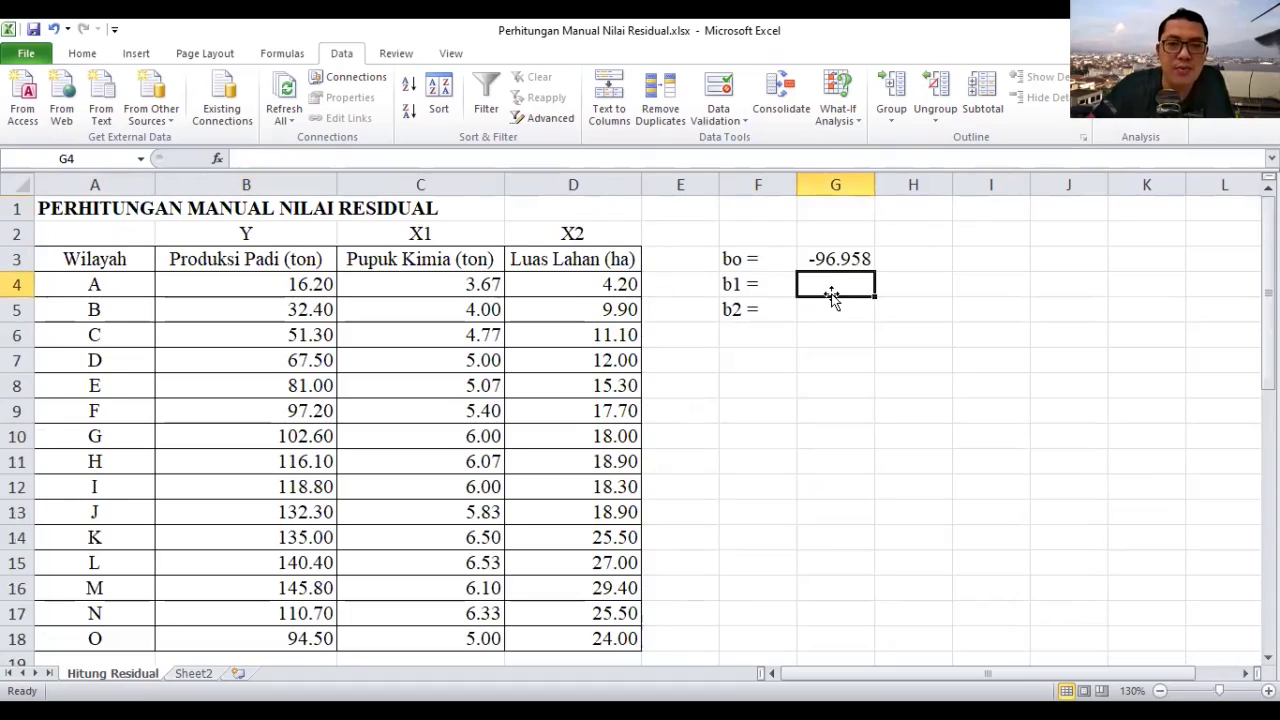
- Link G4 (b1) to the Pupuk Kimia coefficient in B38, giving 28.397
type("=")
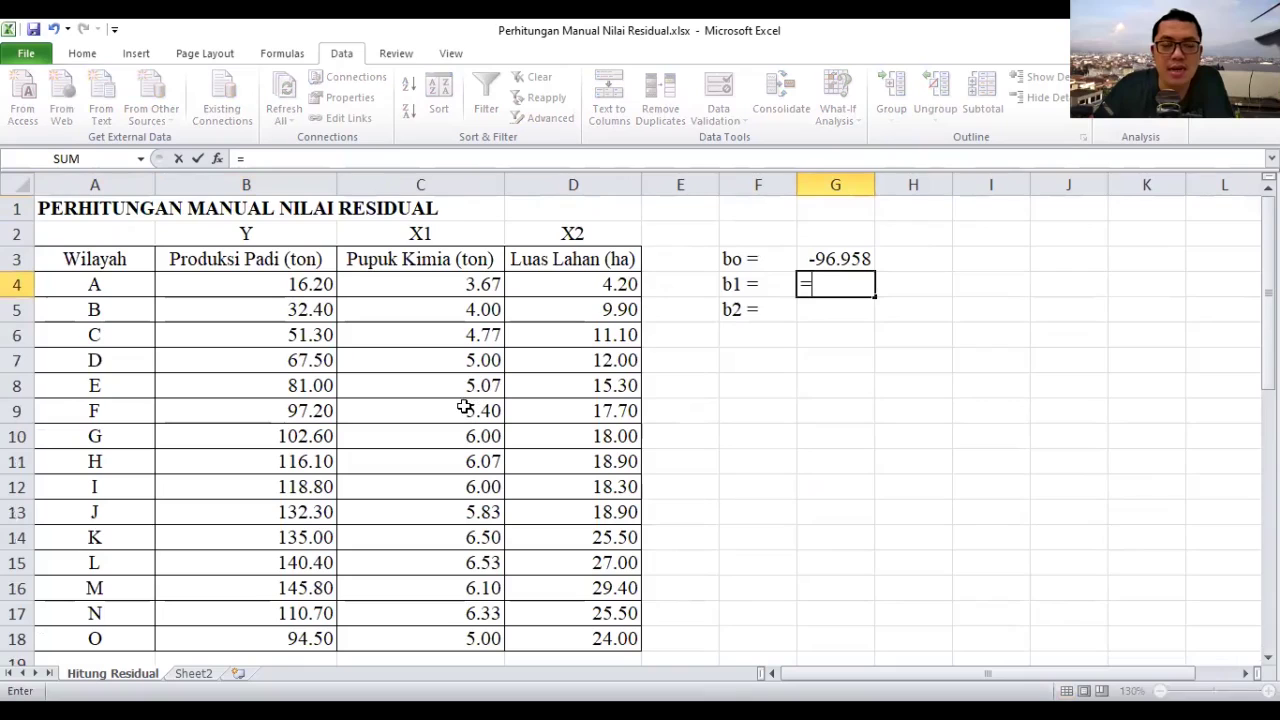
scroll(460, 407, "down", 9)
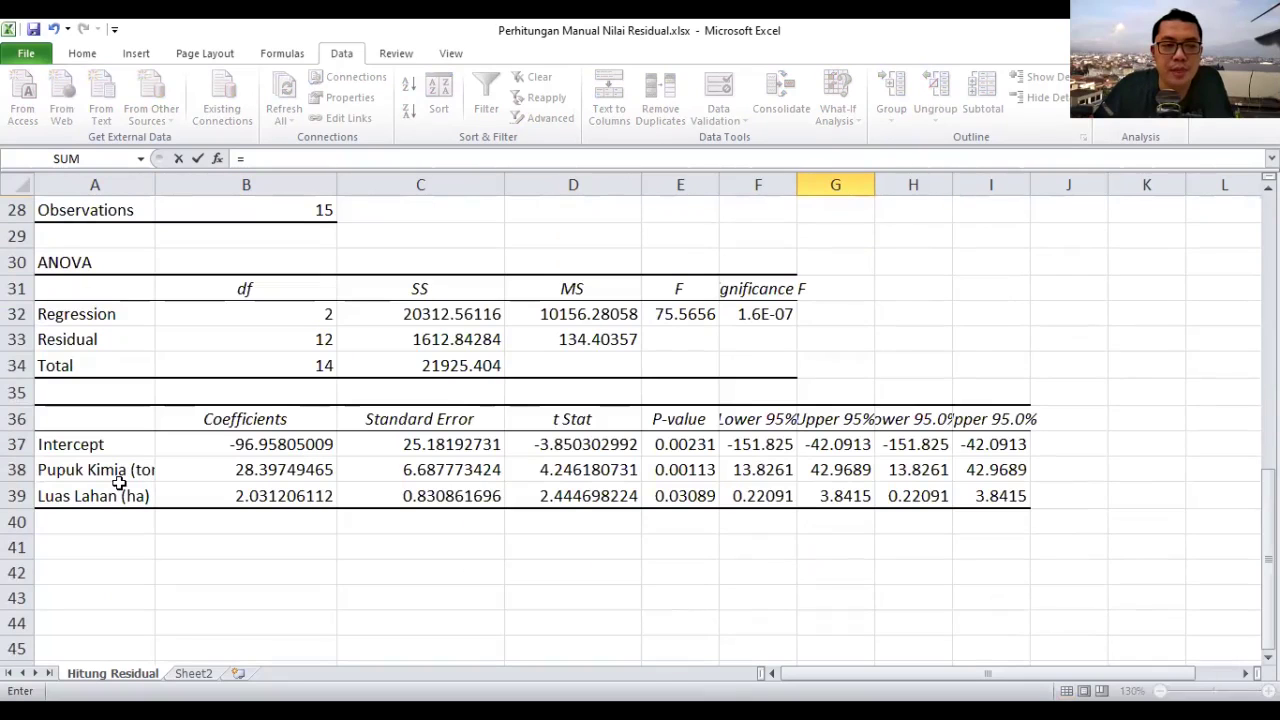
left_click(284, 473)
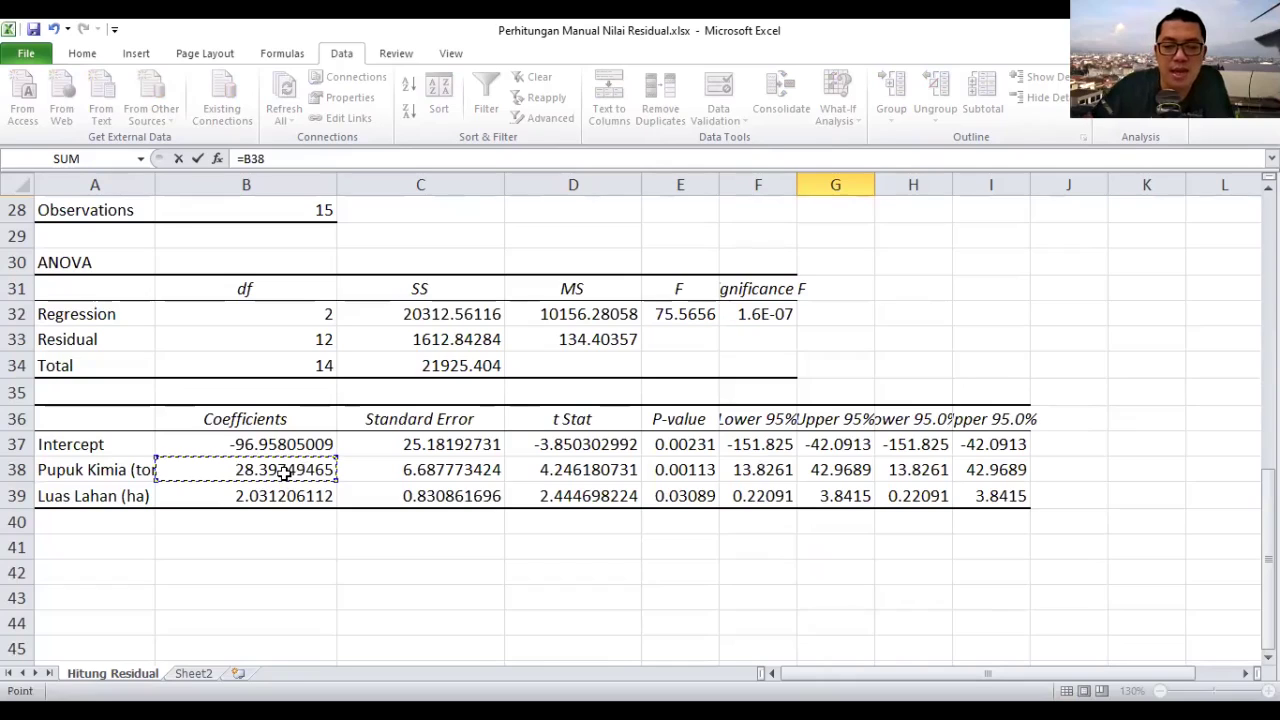
key("Escape")
scroll(284, 473, "up", 1)
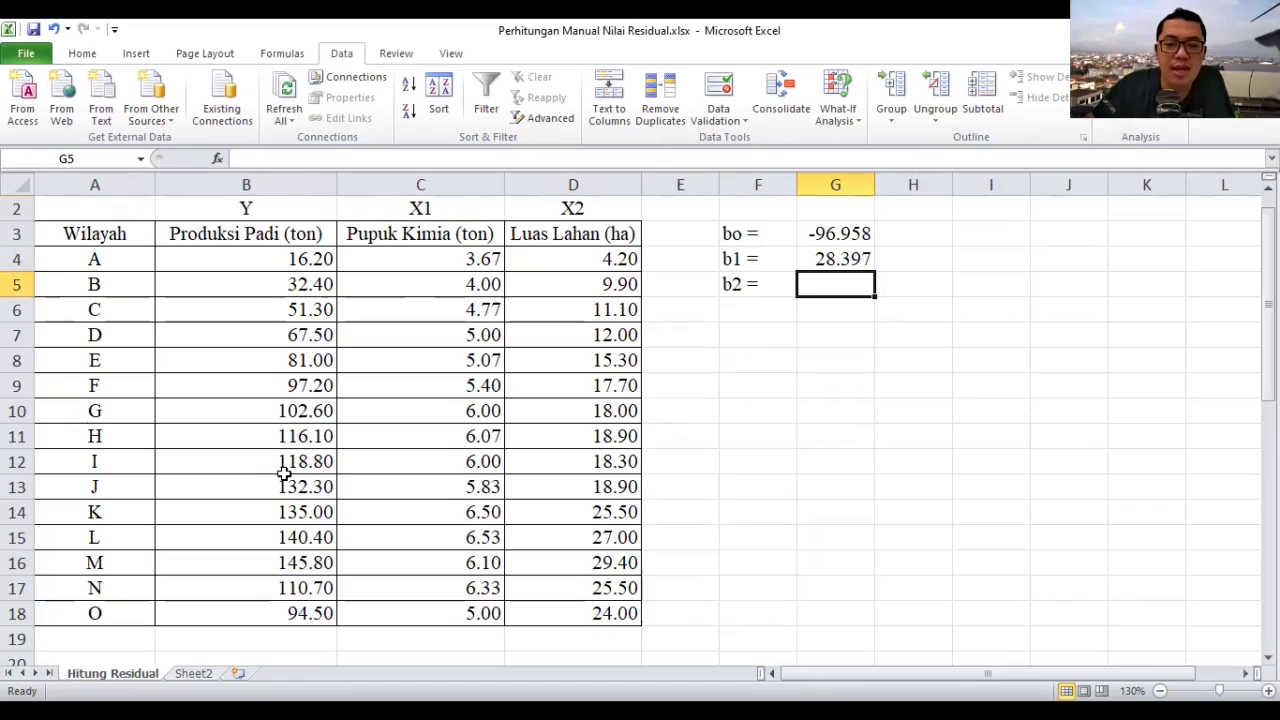
- Link G5 (b2) to the Luas Lahan coefficient in B39, giving 2.0312
type("=")
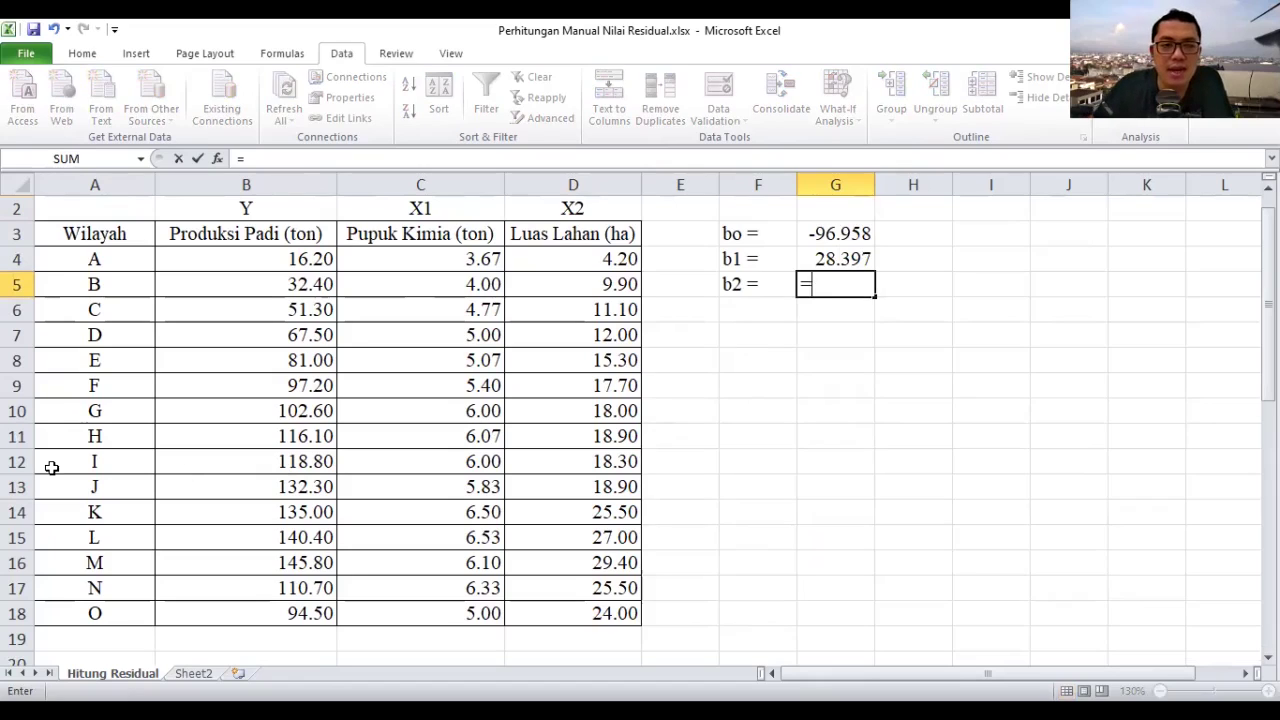
scroll(147, 510, "down", 5)
scroll(230, 547, "down", 3)
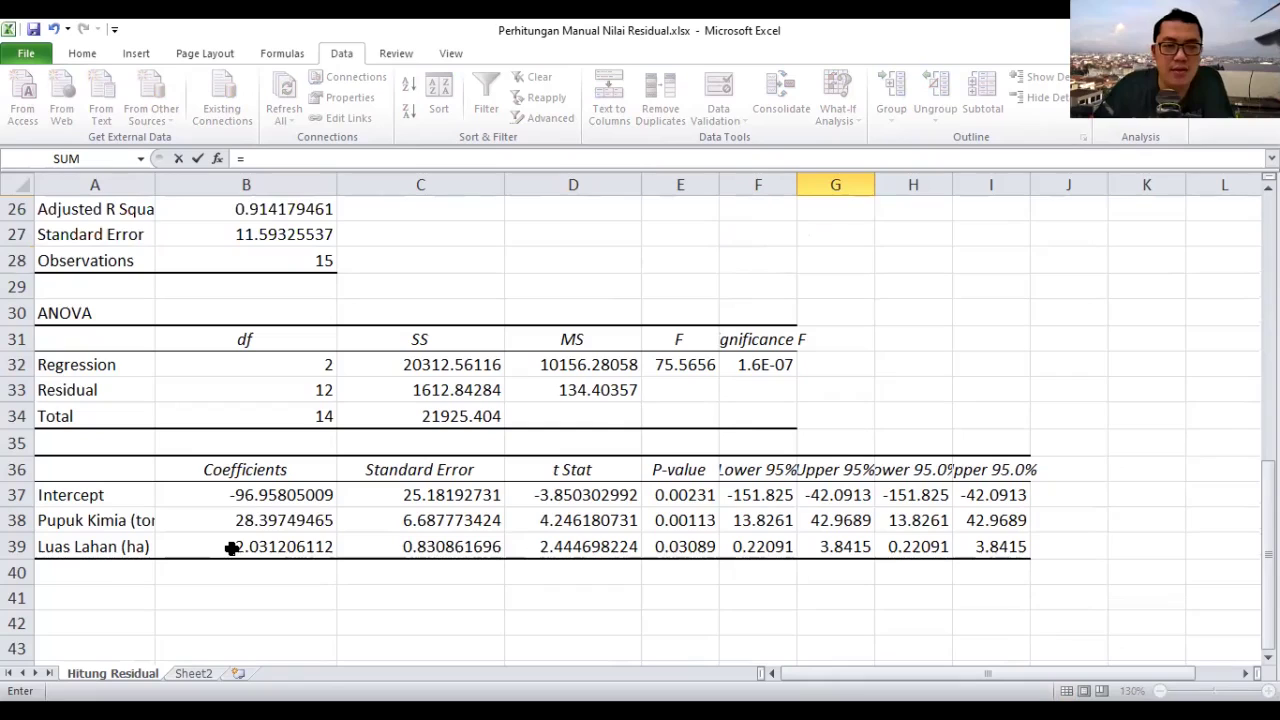
left_click(231, 547)
key("Return")
scroll(531, 434, "up", 2)
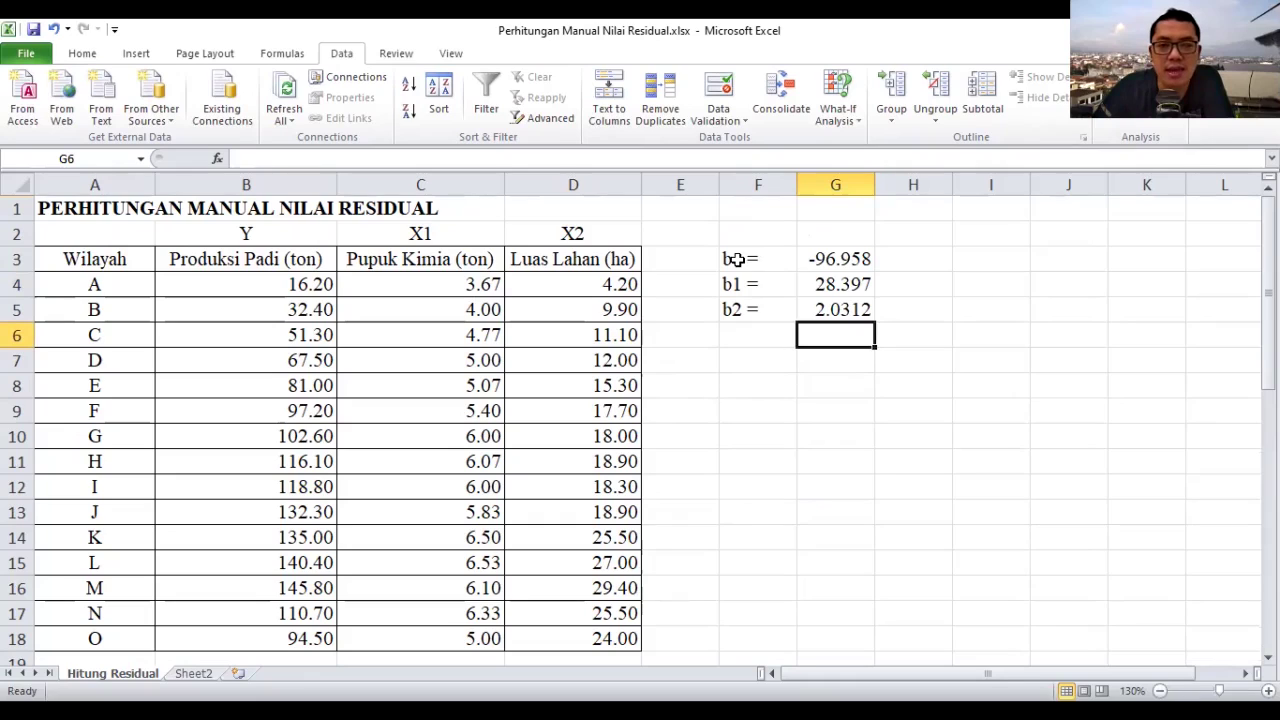
- Write the general model 'Y = bo + b1X1 + b2X2' in F7
left_click(762, 359)
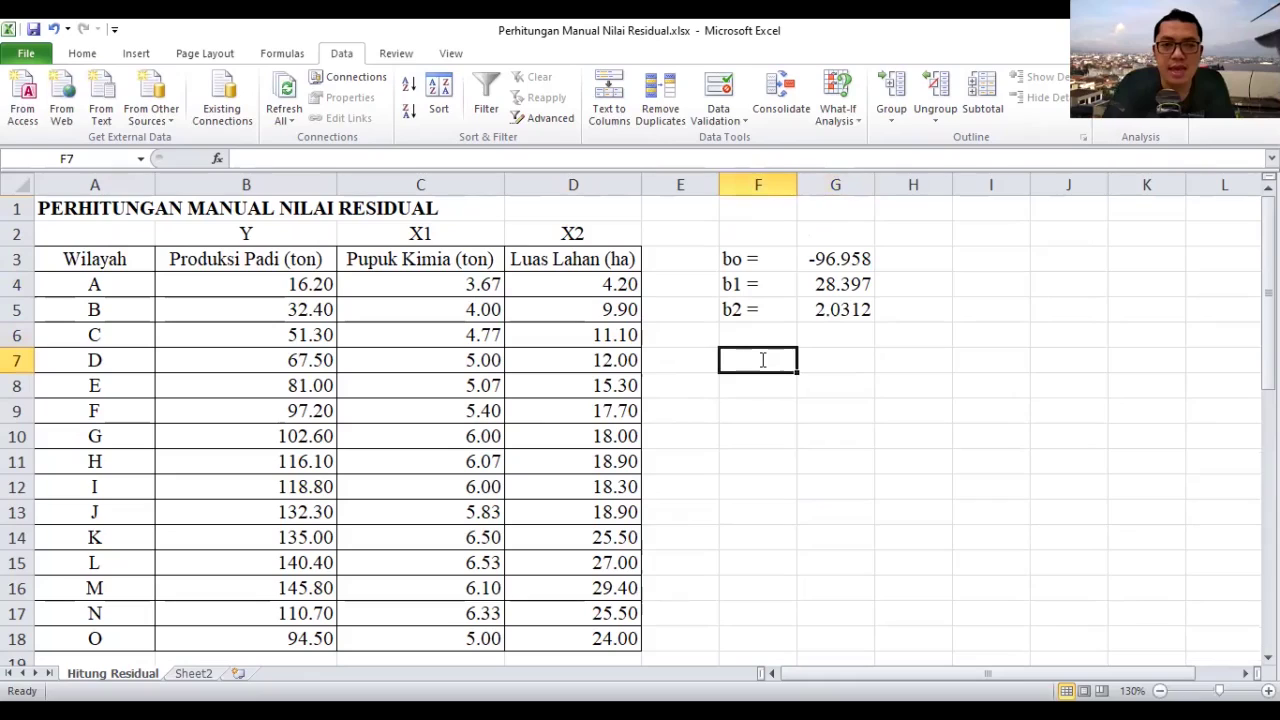
type("Y = ")
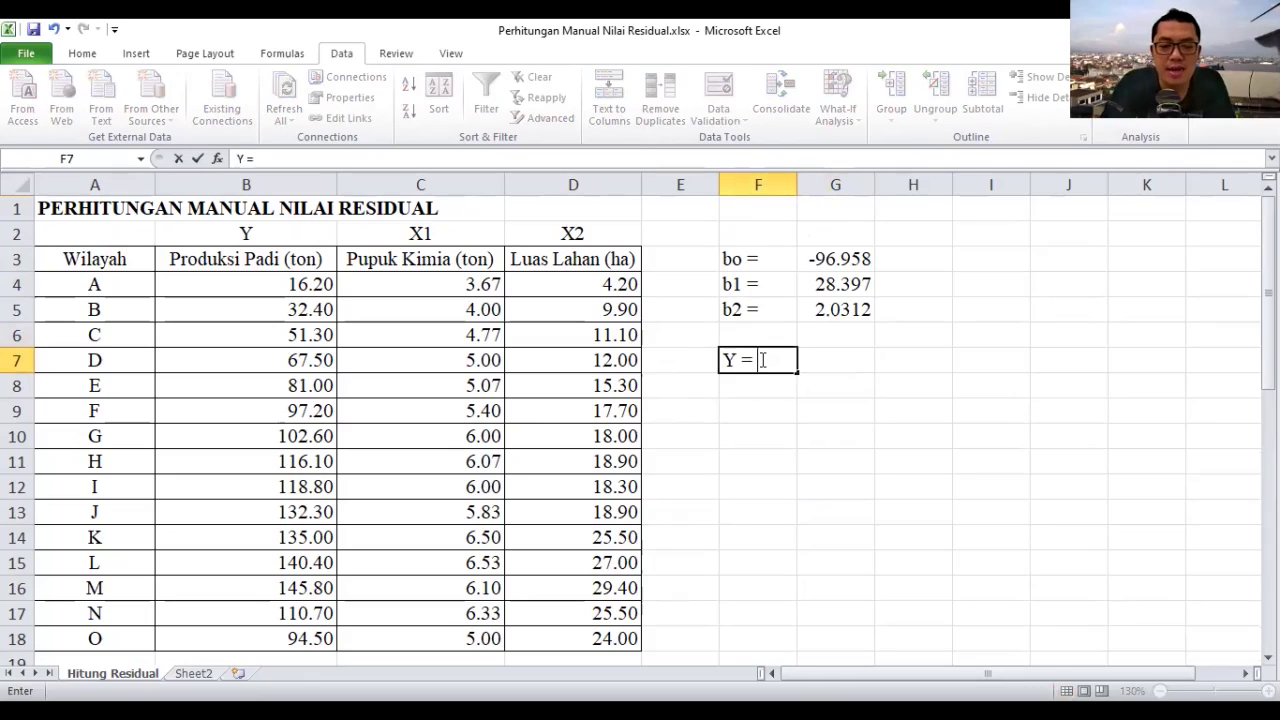
type("bo + b")
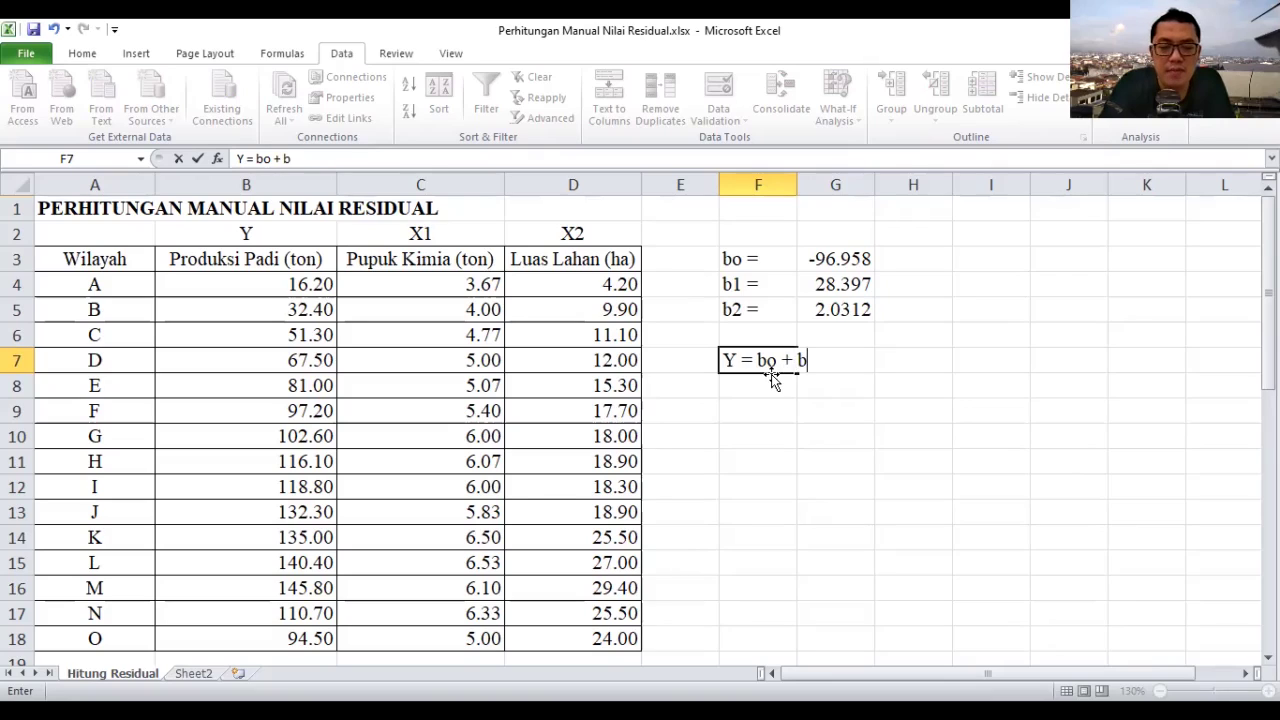
type("1")
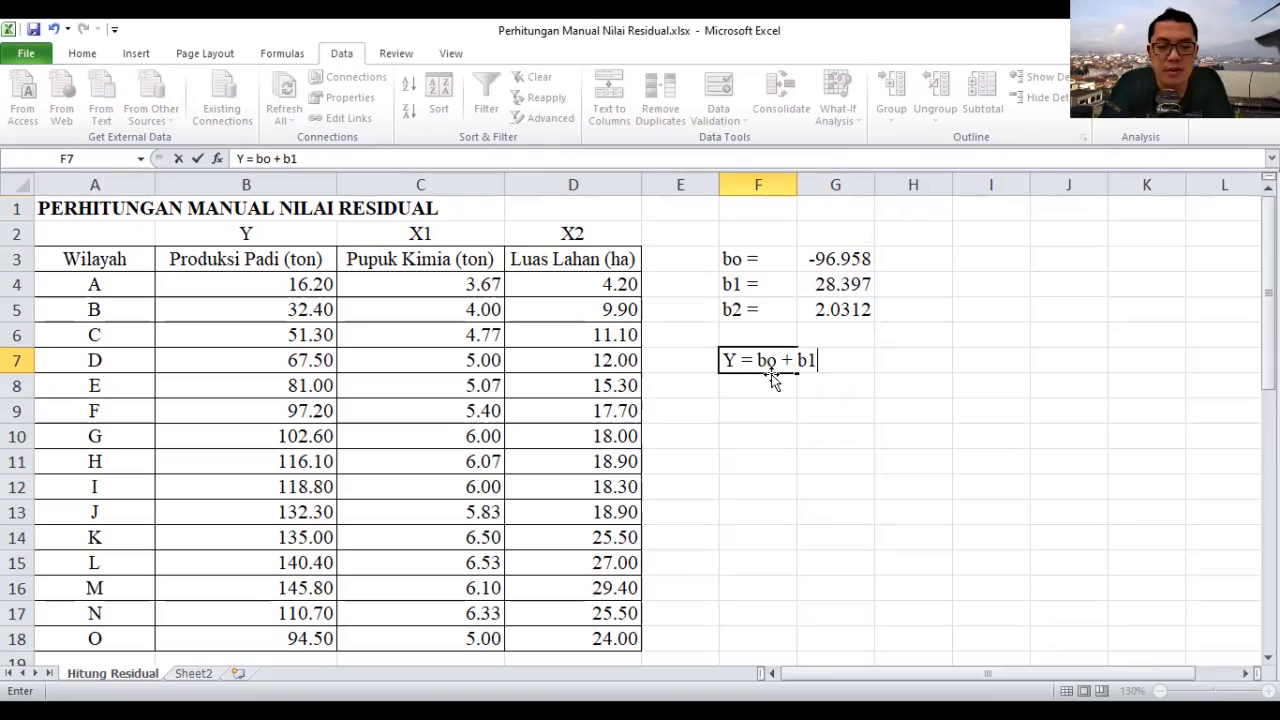
type("X1")
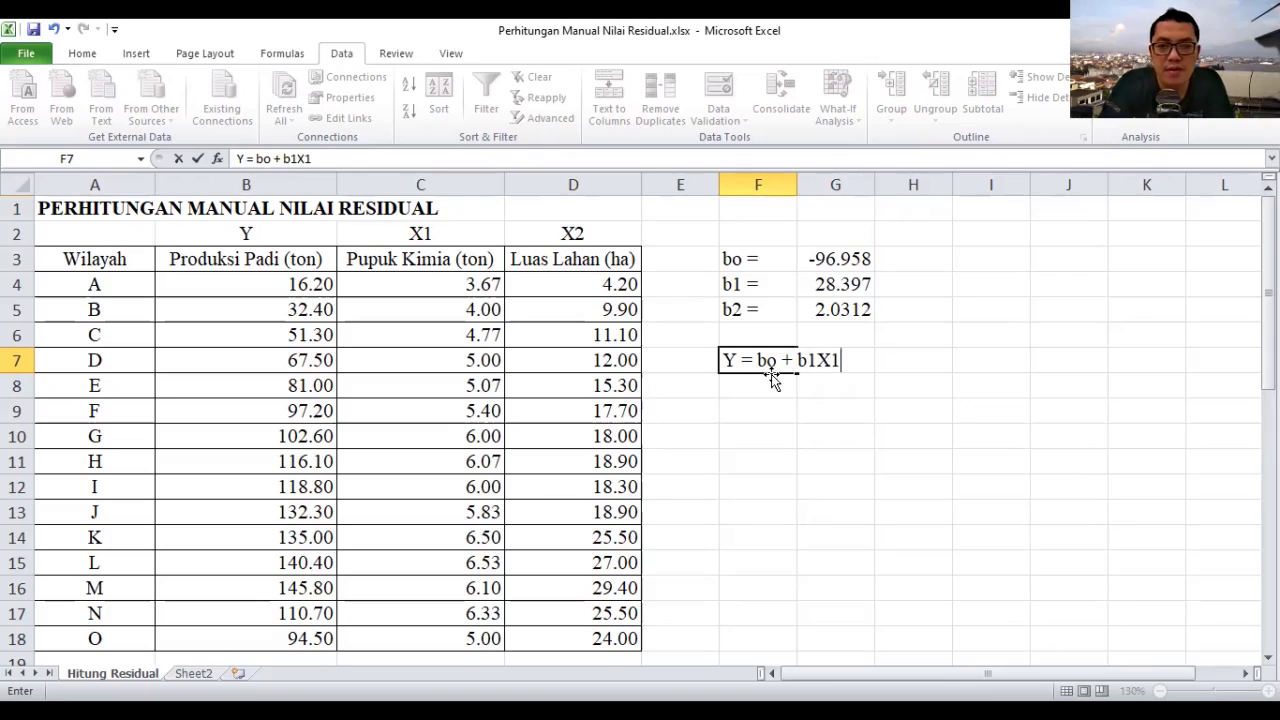
type(" + b2")
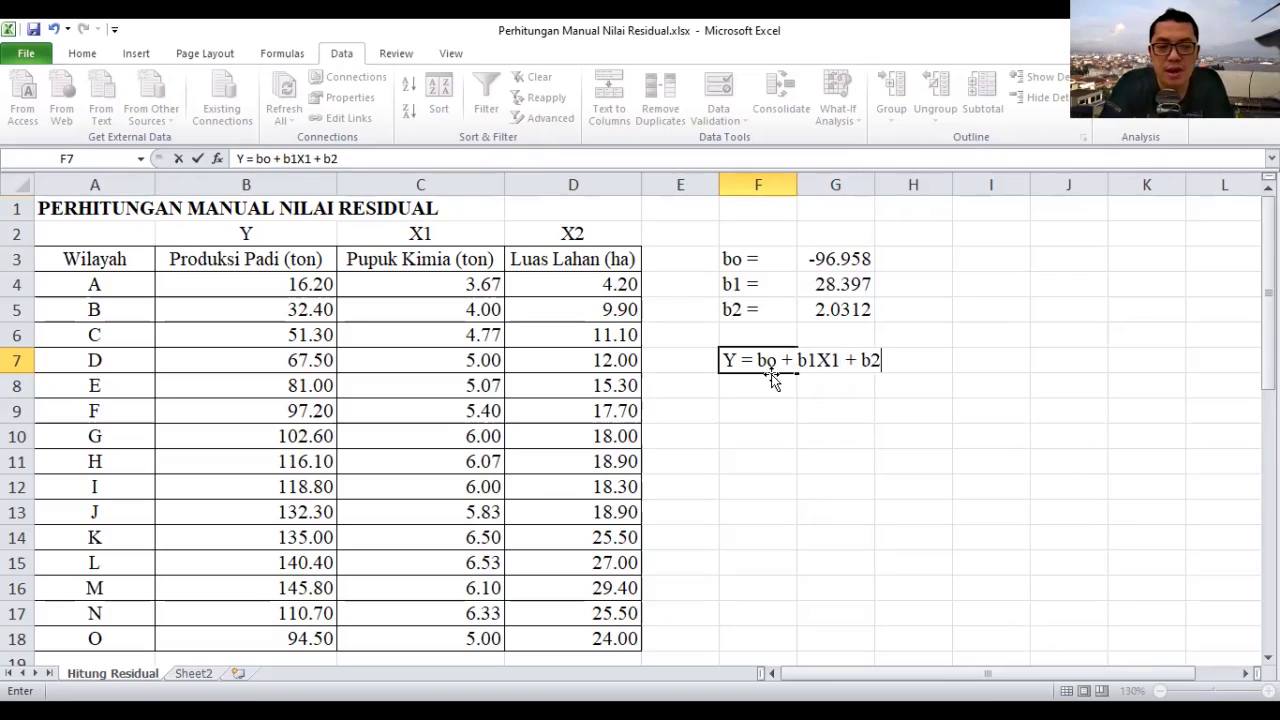
type("X2")
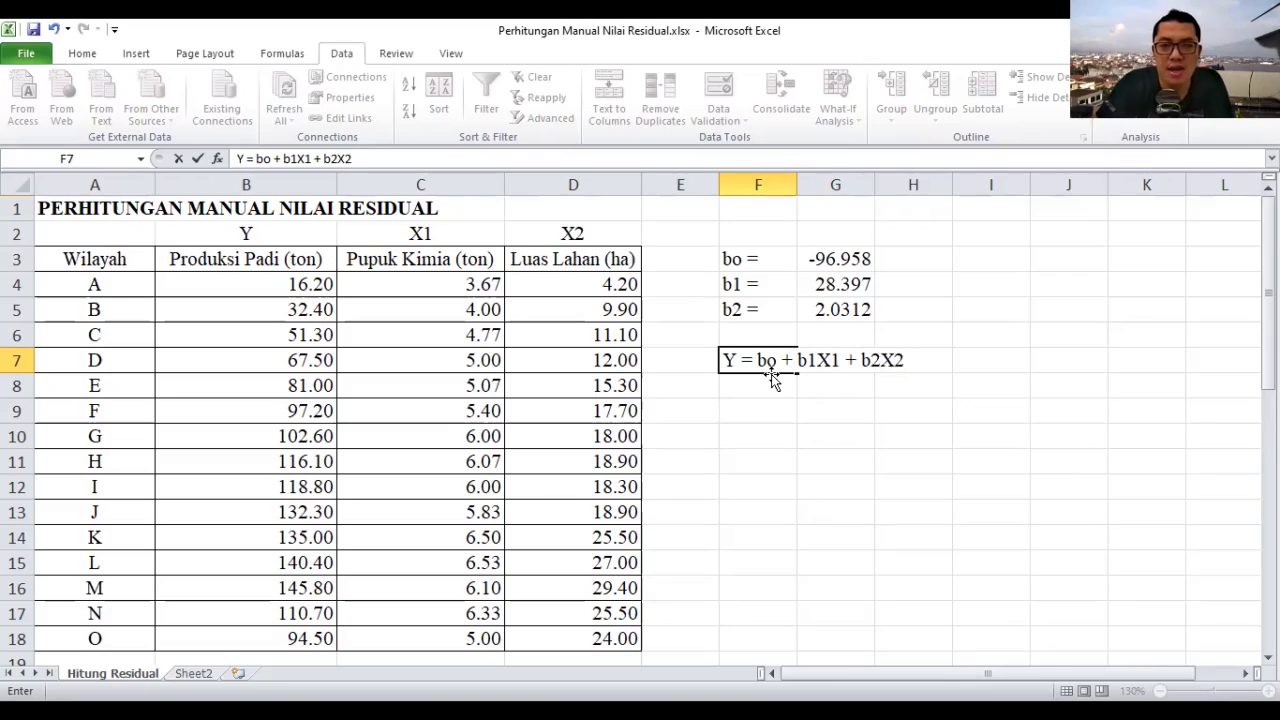
left_click(765, 390)
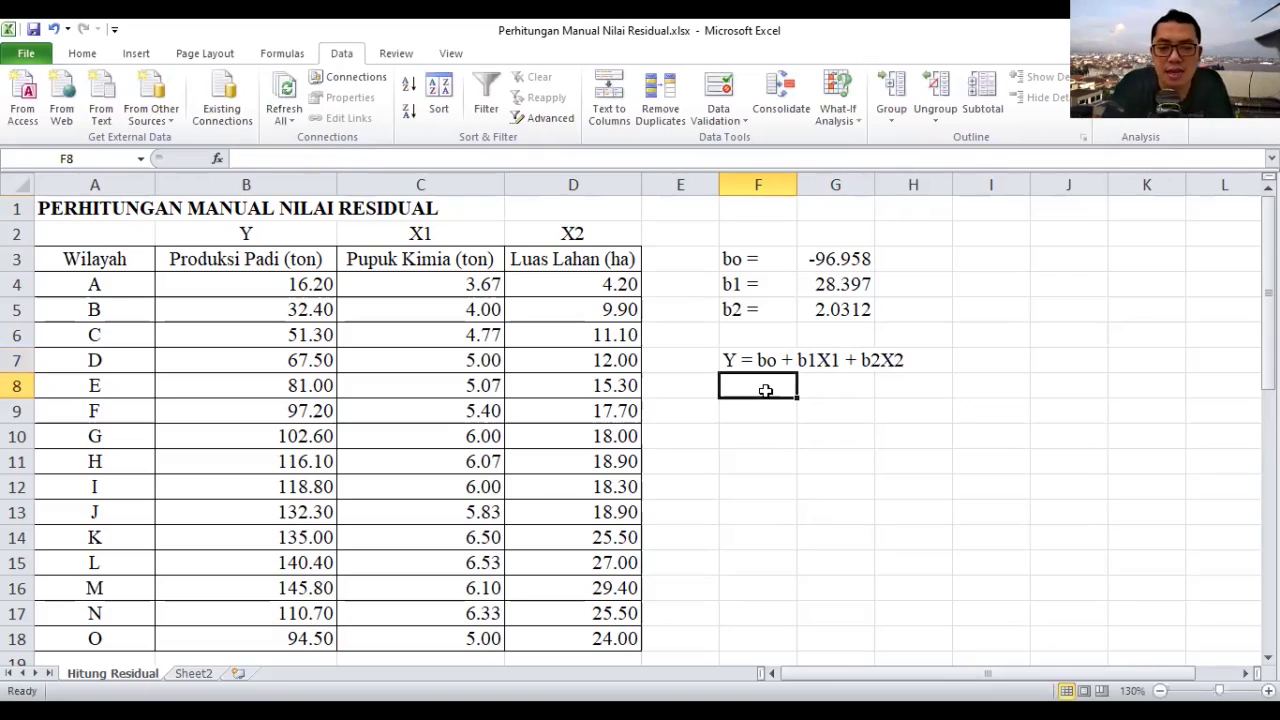
- Write the fitted equation 'Y = -96.958 + 28.397X1 + 2.0312X2' in F8
type("Y = ")
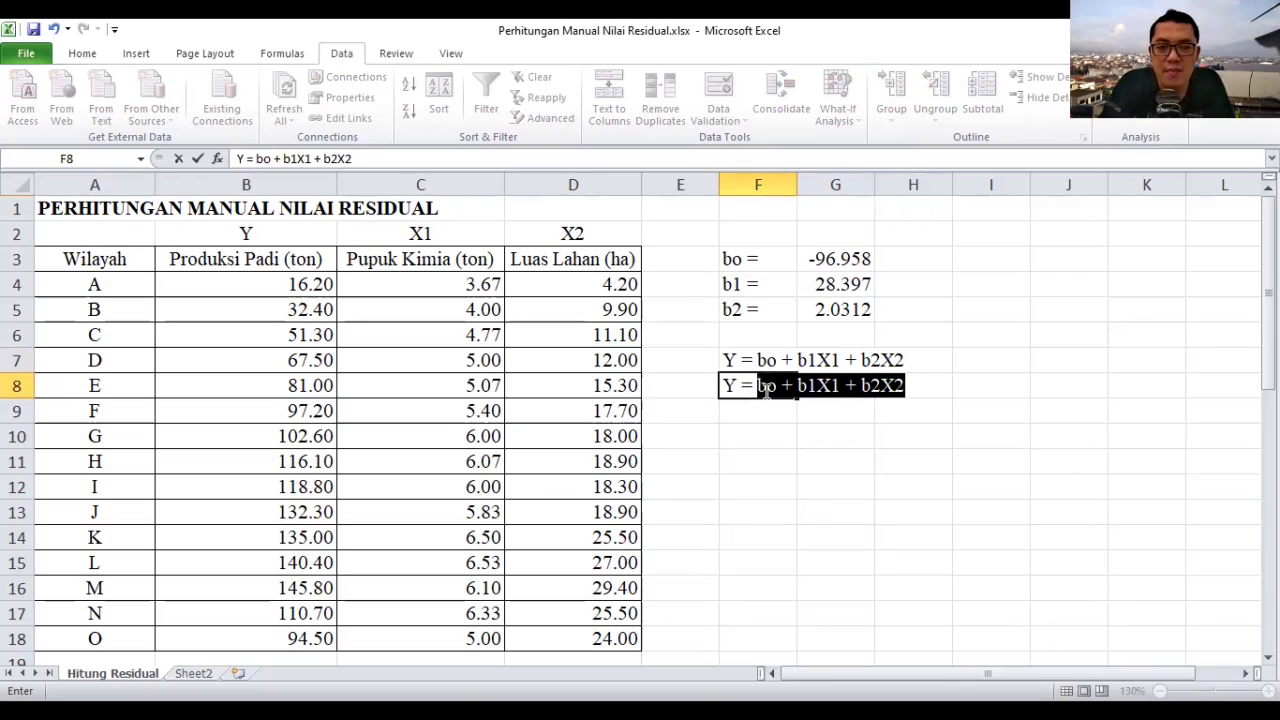
type("-9")
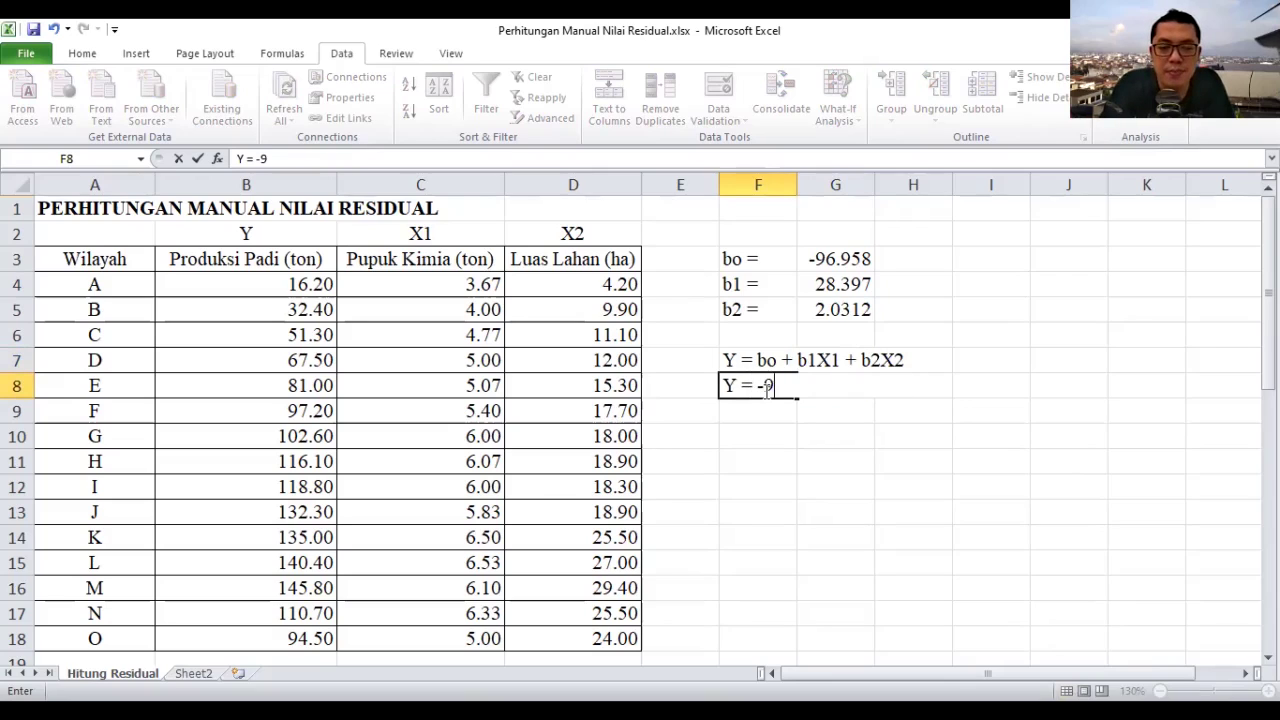
type("6.9")
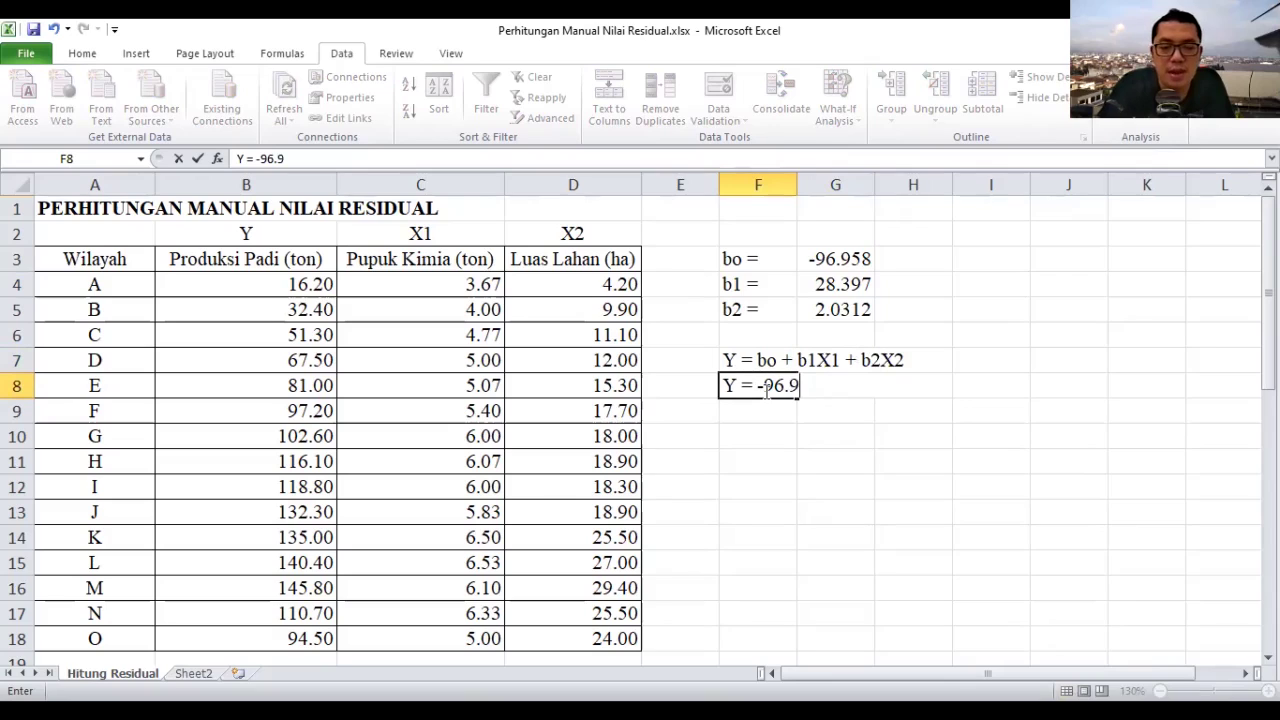
type("58")
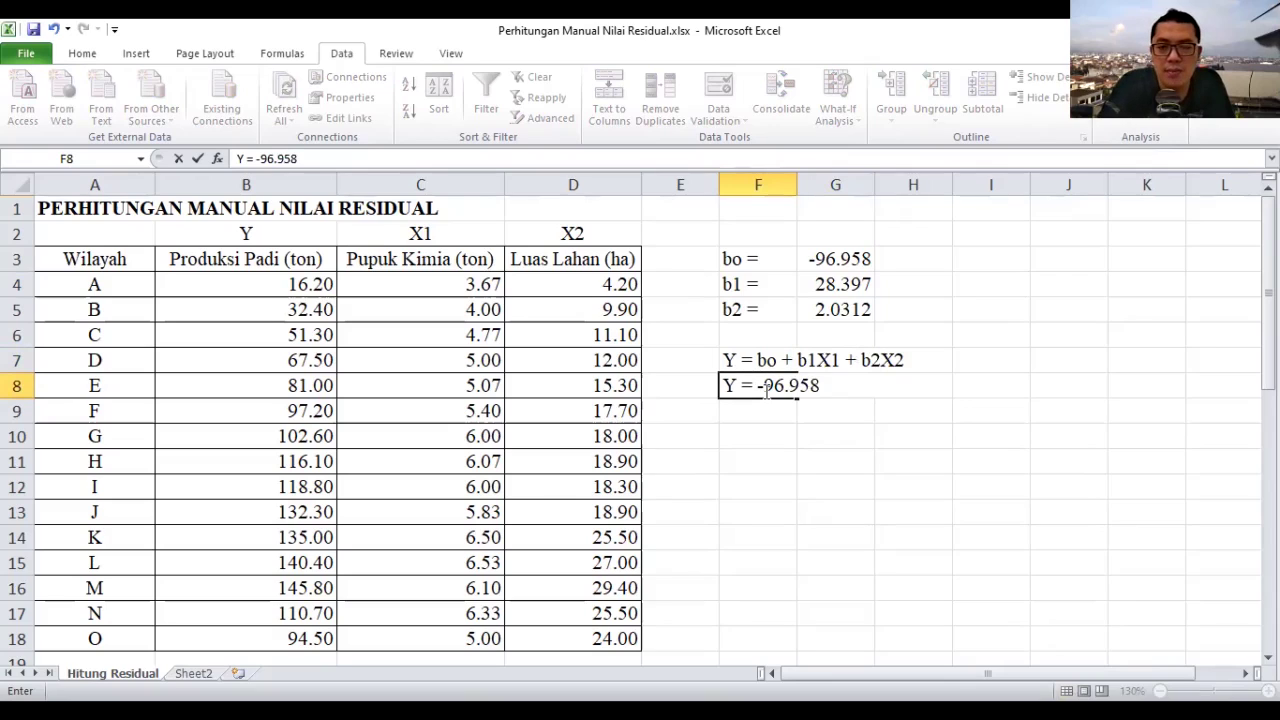
type(" +")
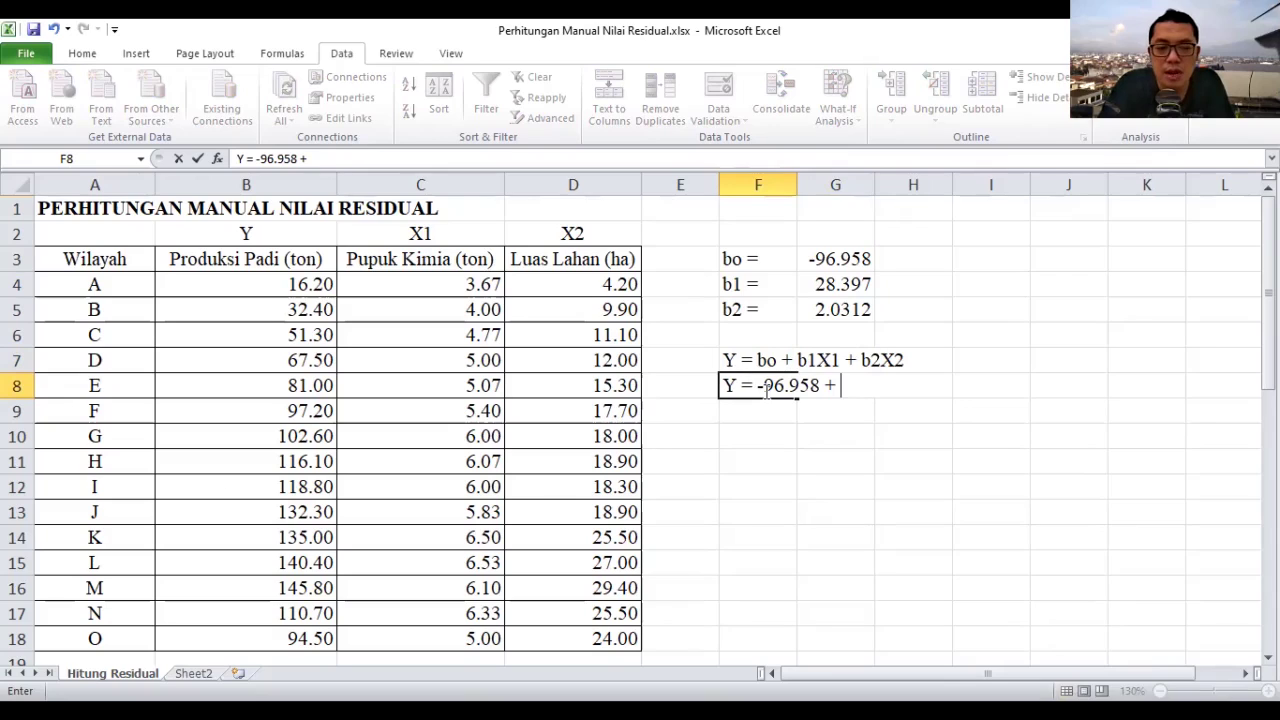
type(" 28.3")
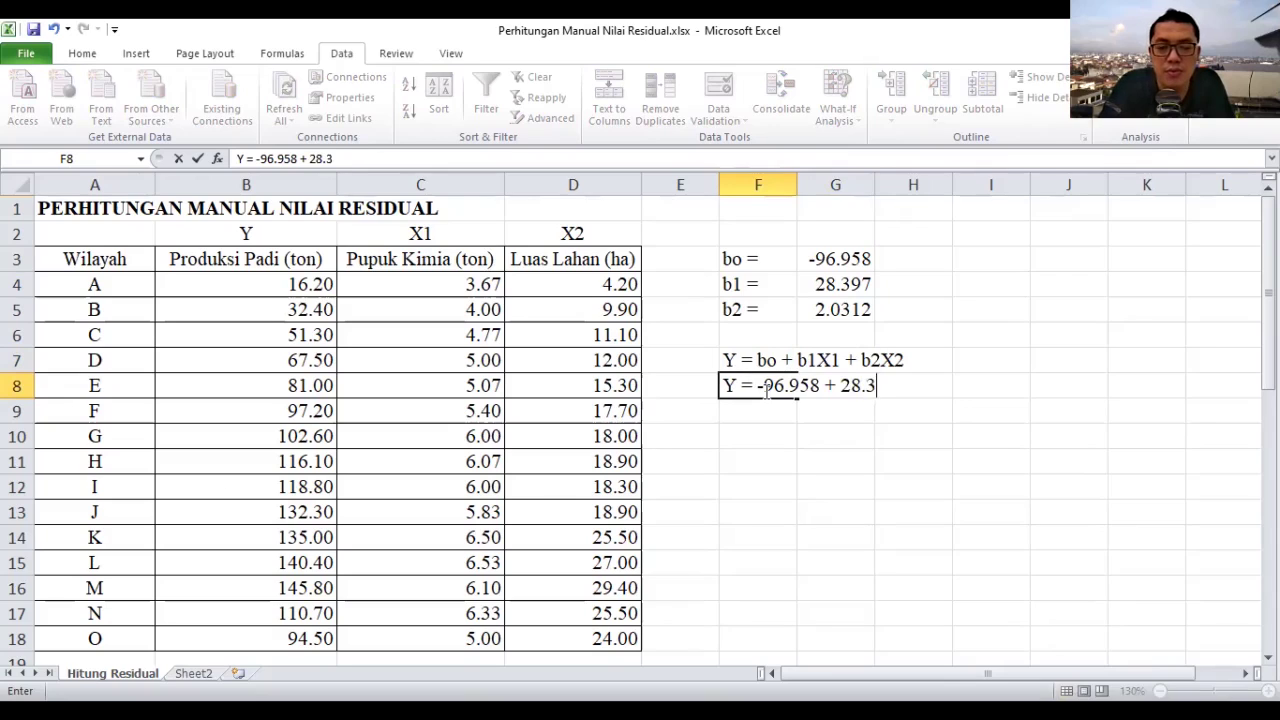
type("97X1 +")
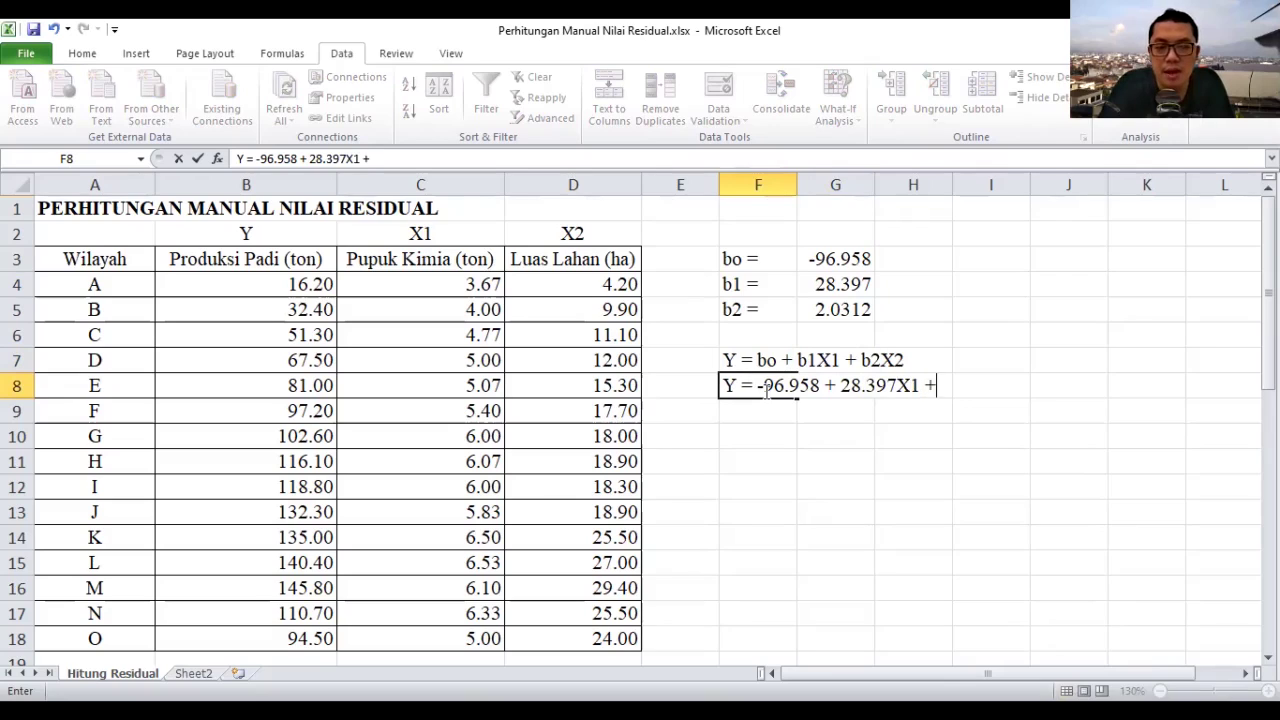
type("2.")
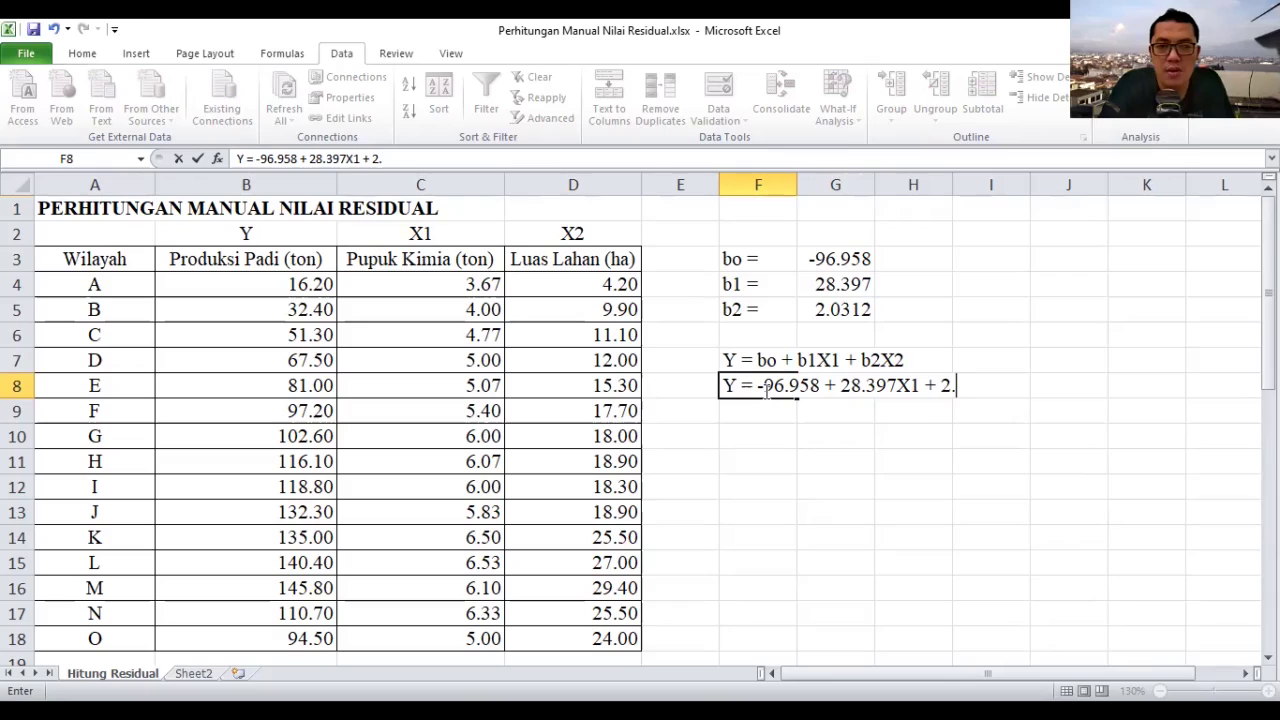
type("02")
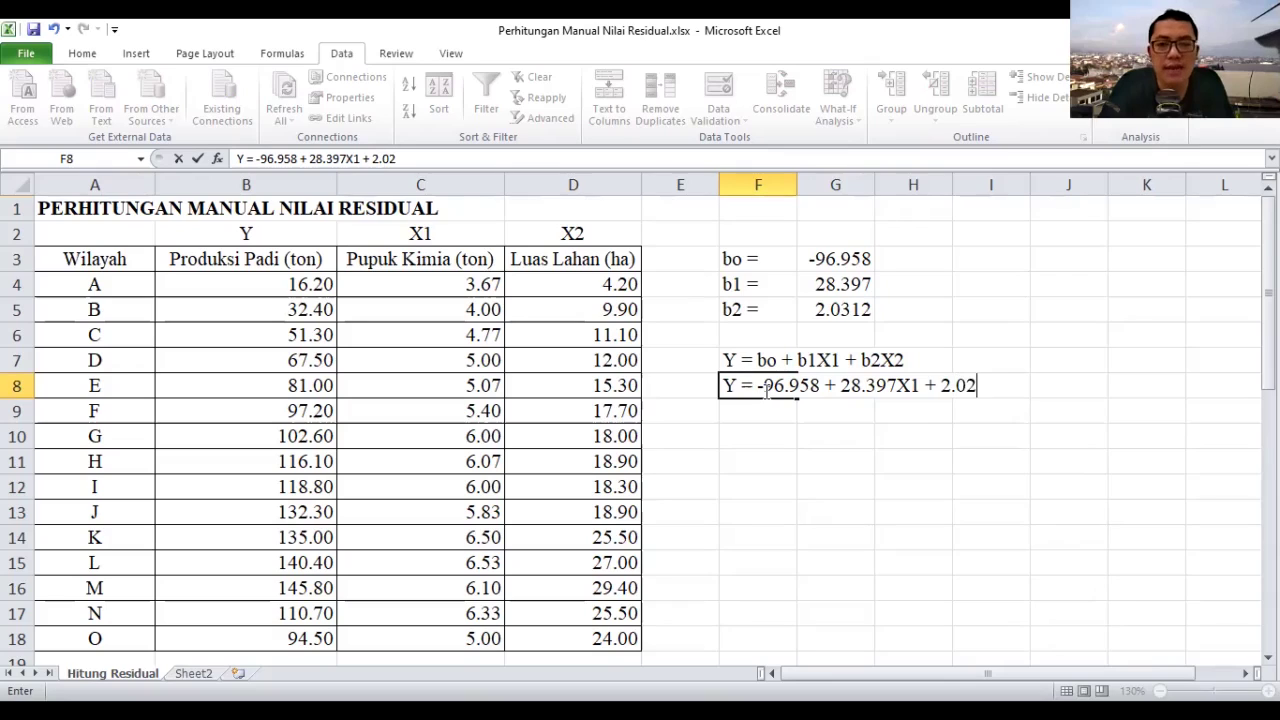
type("1")
key("BackSpace")
key("BackSpace")
type("3")
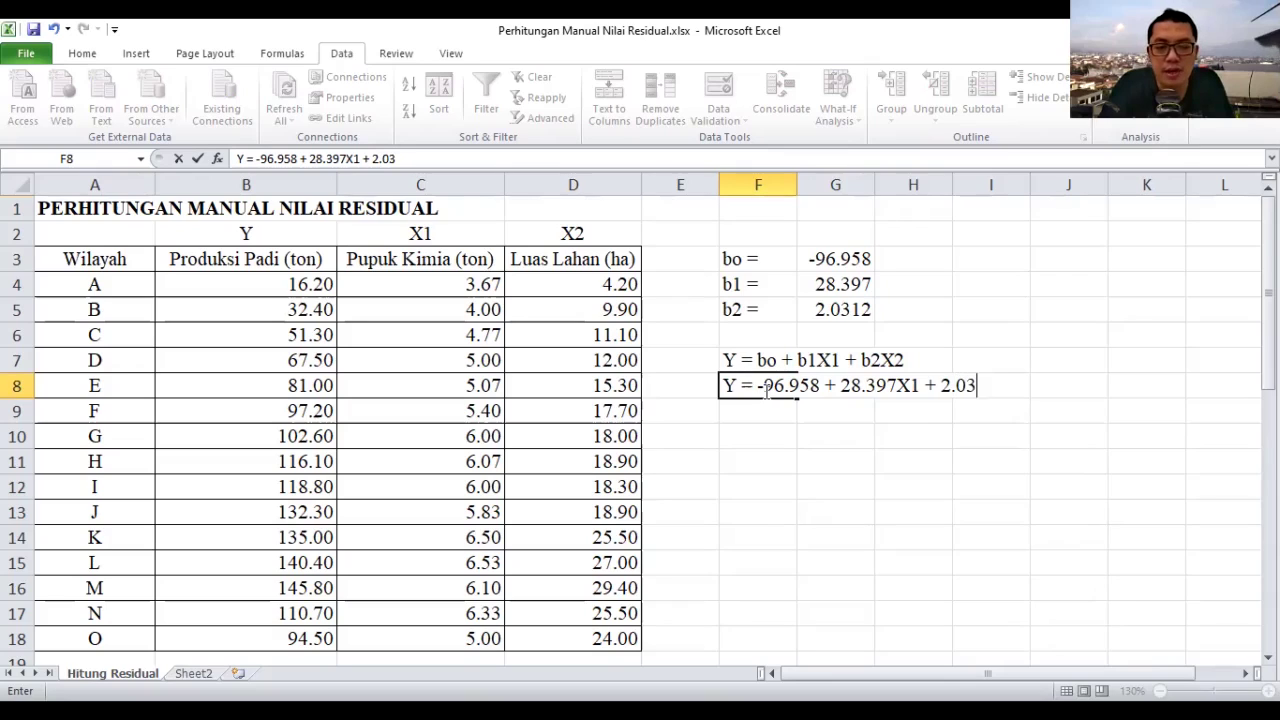
type("12X2")
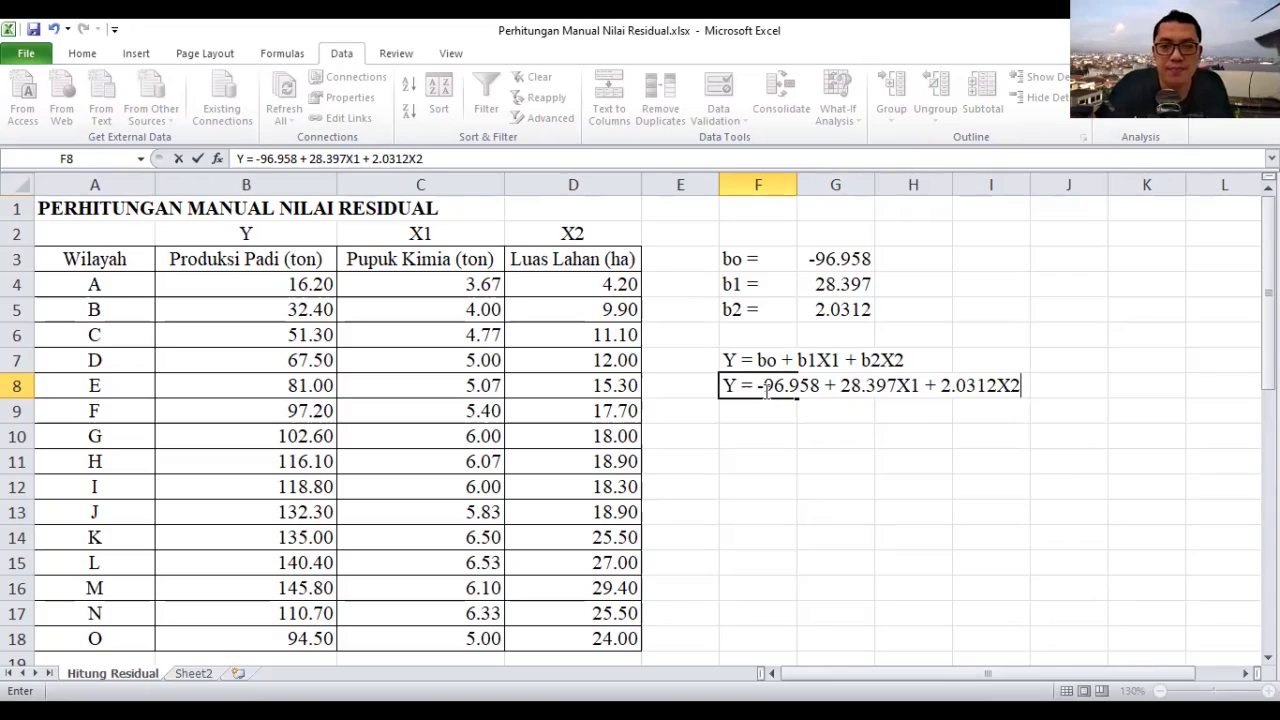
left_click(805, 425)
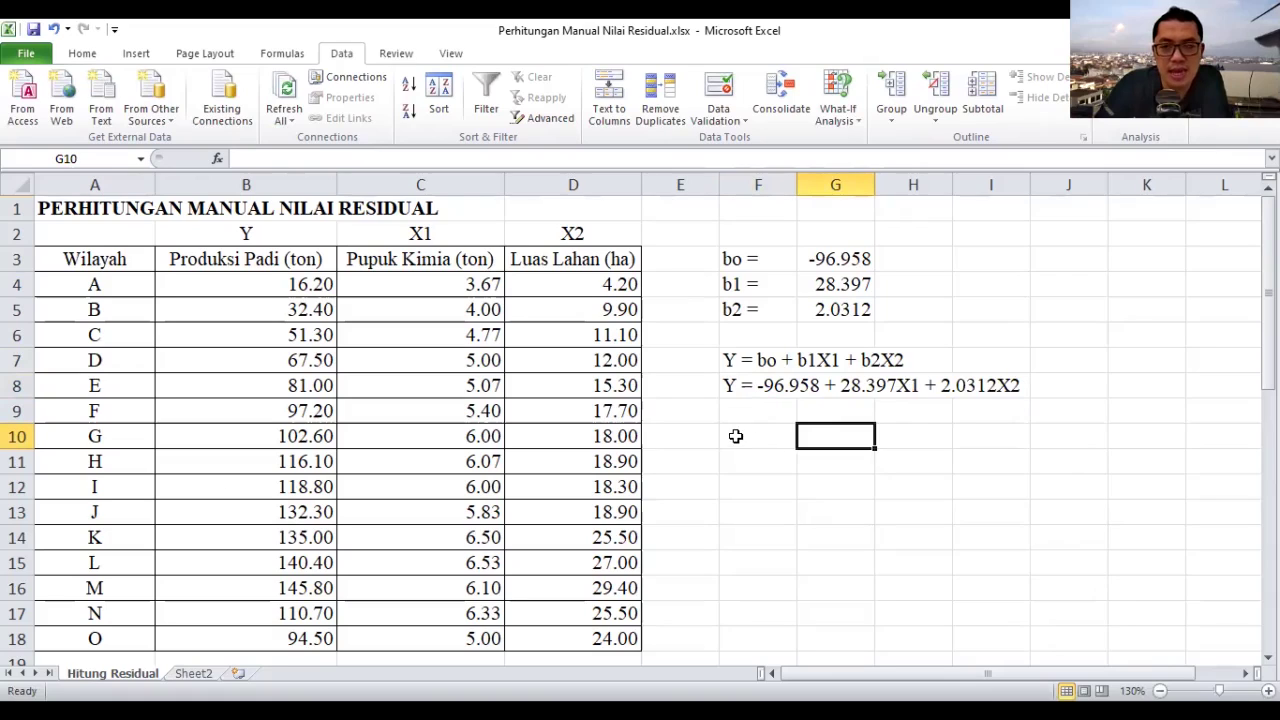
- Type the residual note 'Residual = YPredited-Yi' into F10
left_click(736, 436)
type("Res")
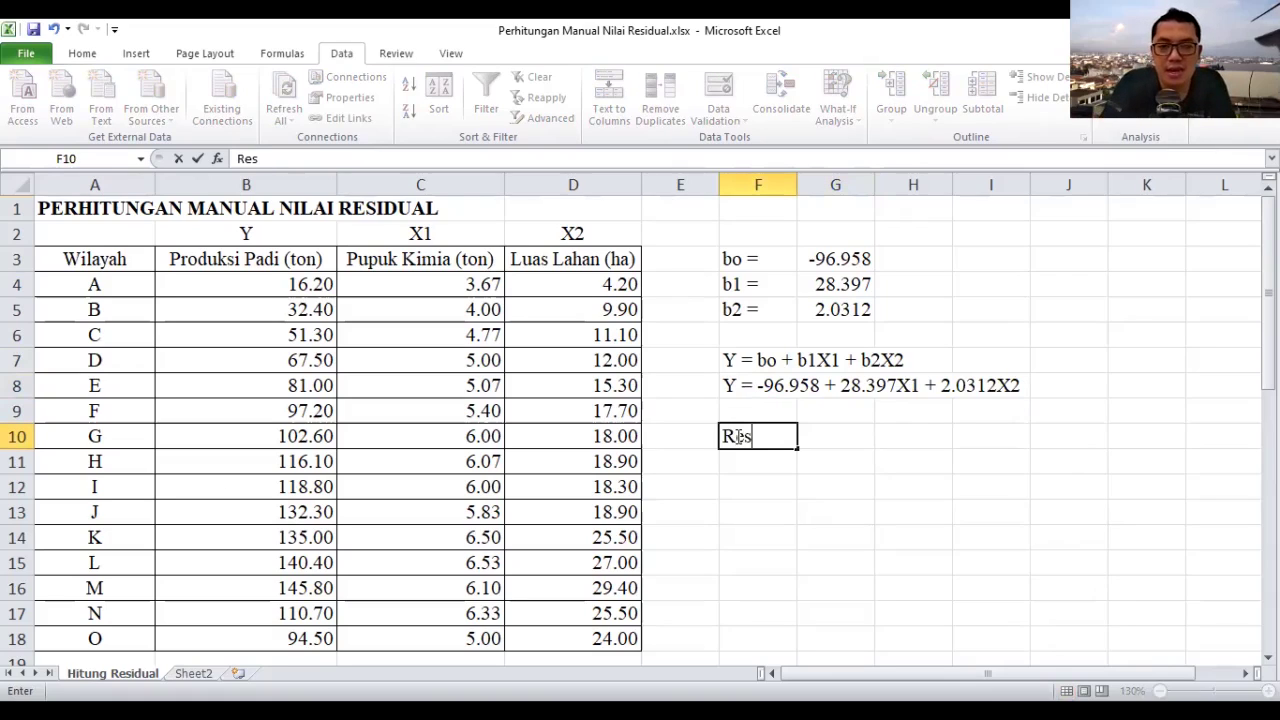
type("isu")
key("BackSpace")
key("BackSpace")
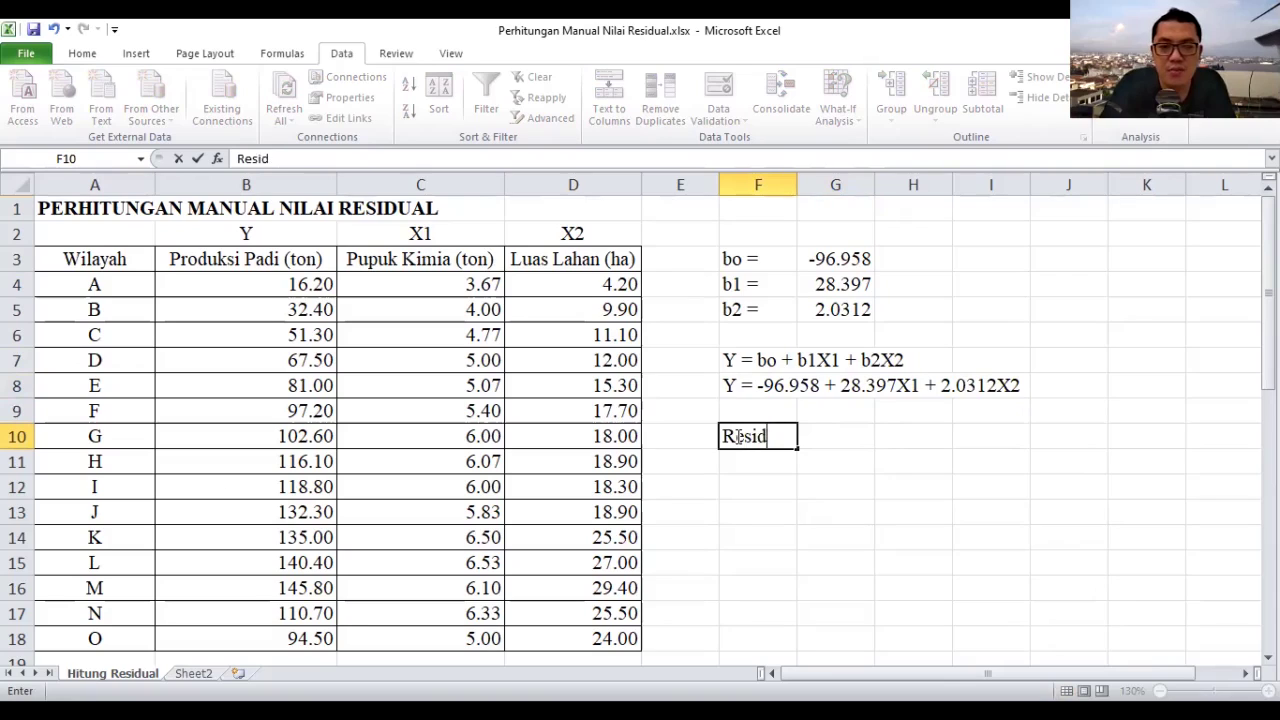
type("dual = ")
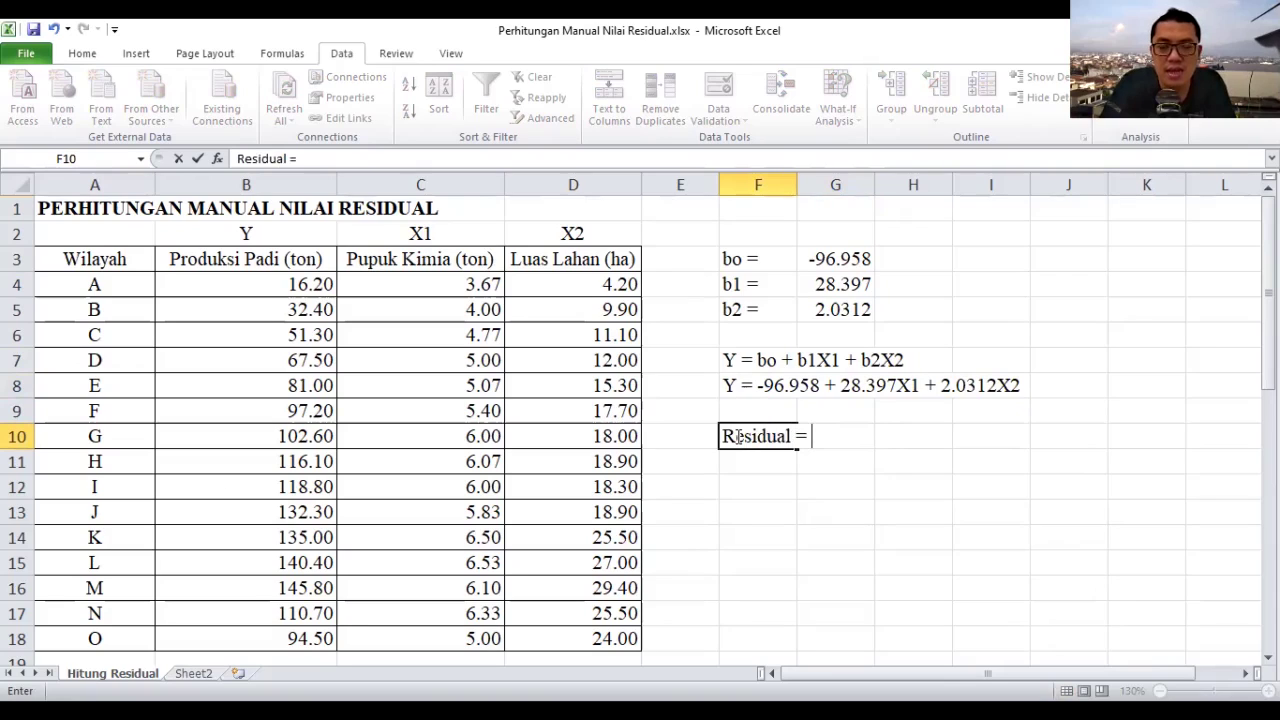
type("Y")
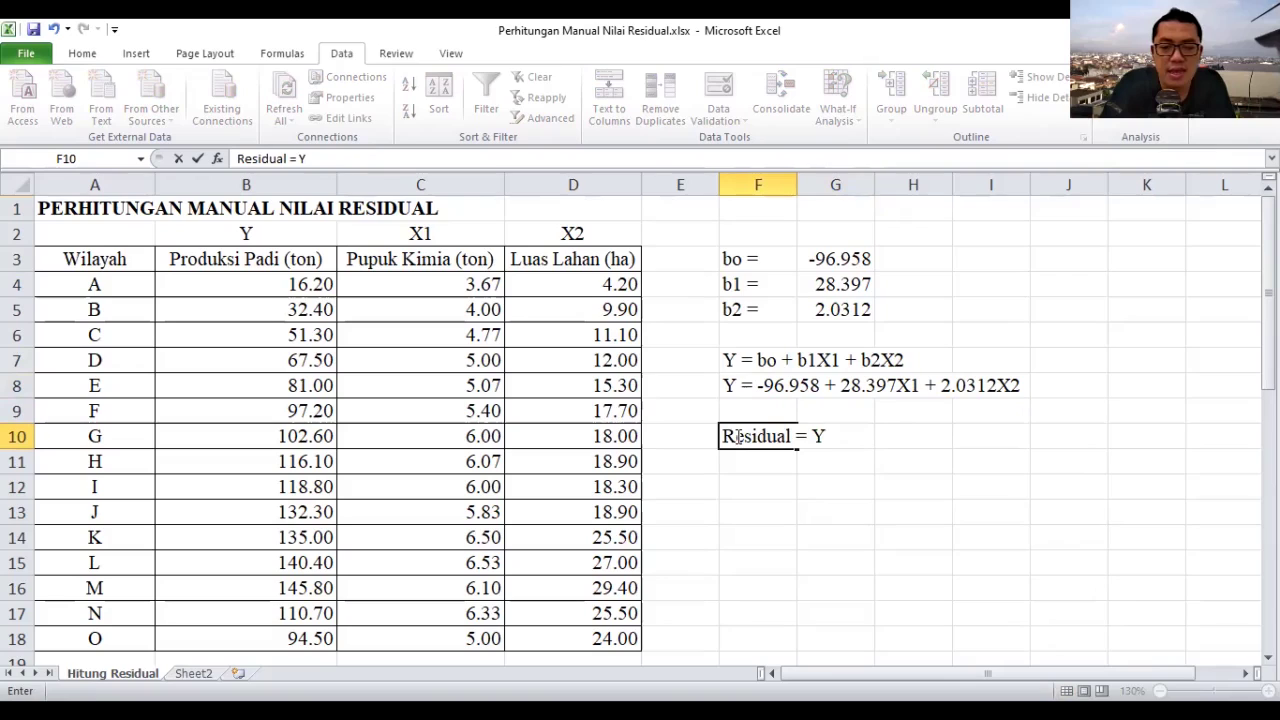
type("Predi")
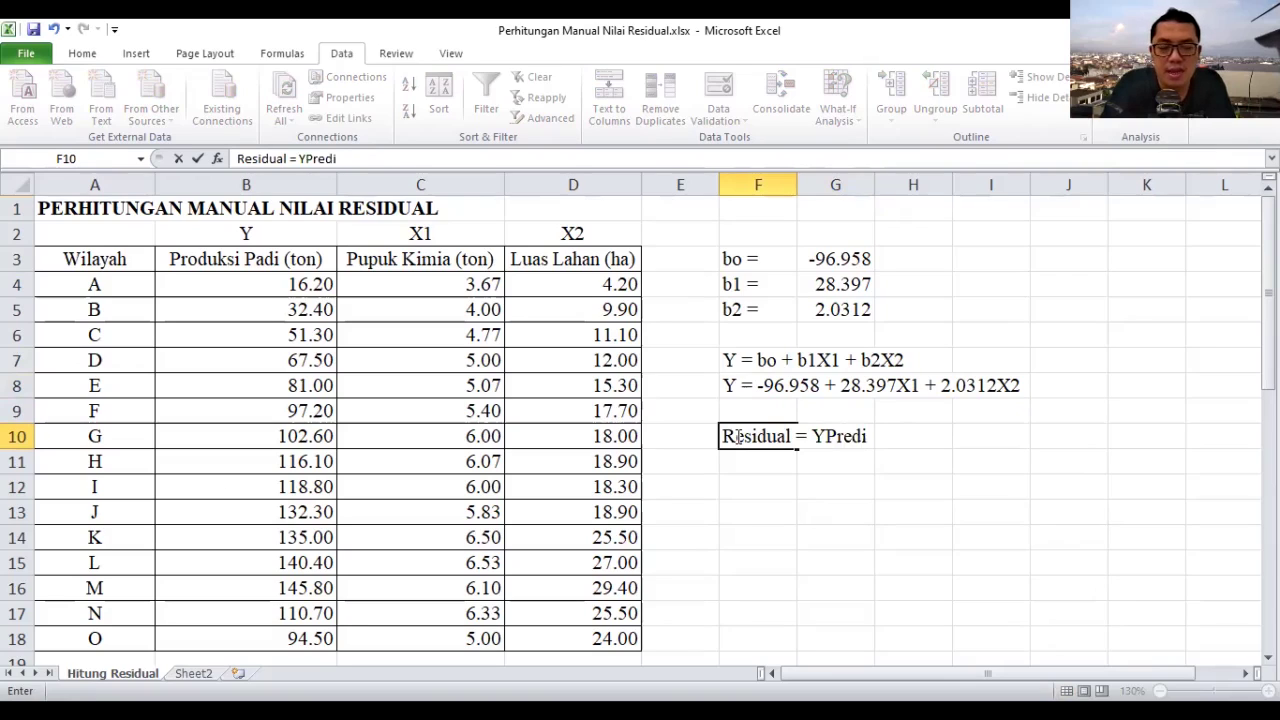
type("ted-")
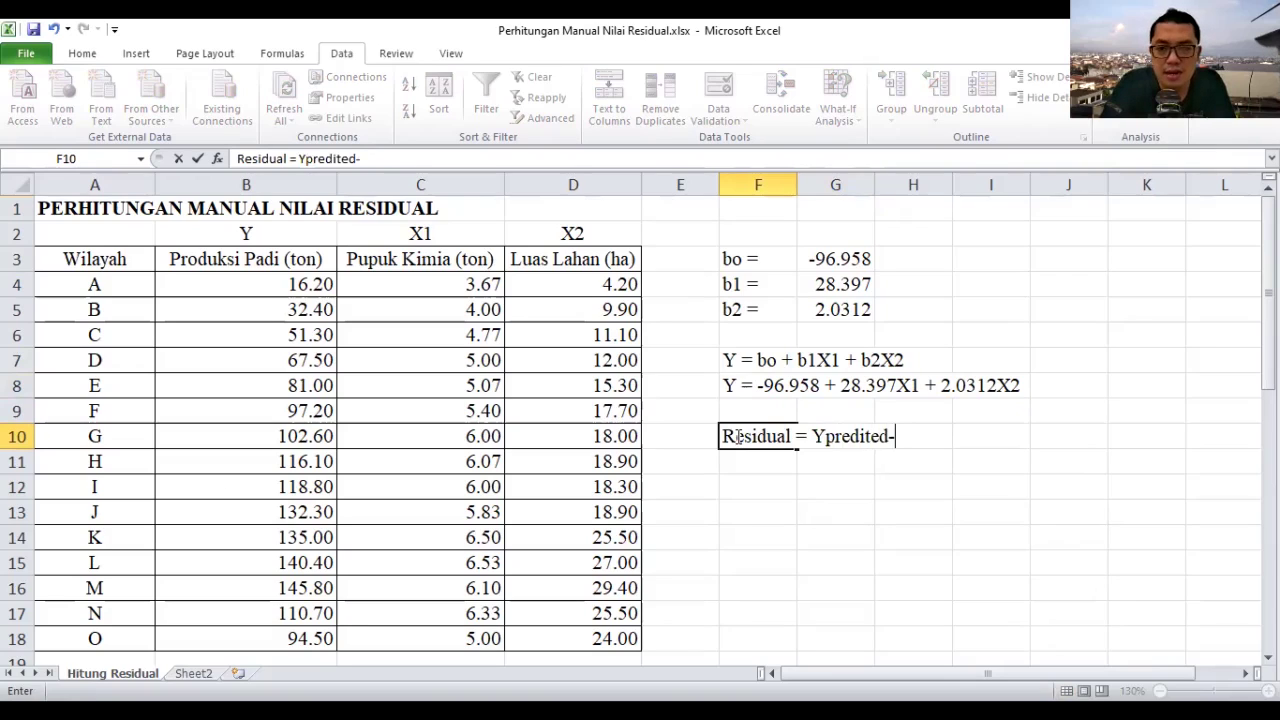
type("Y")
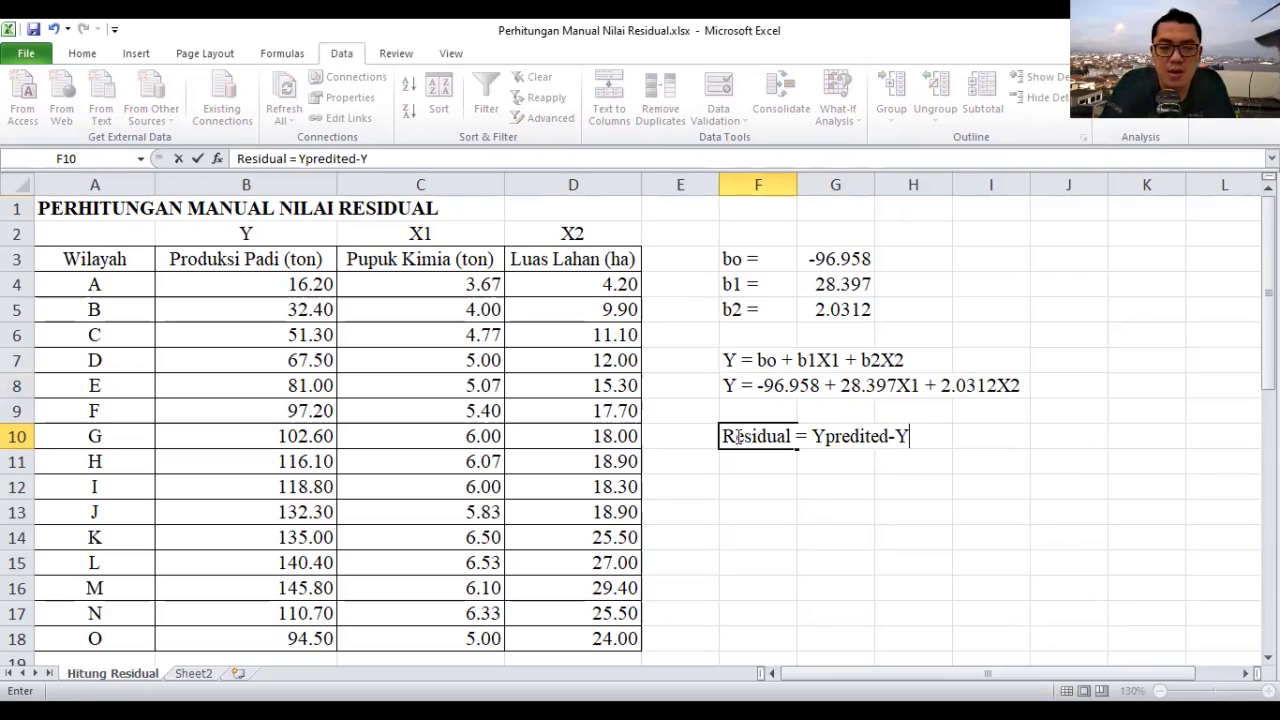
type("i")
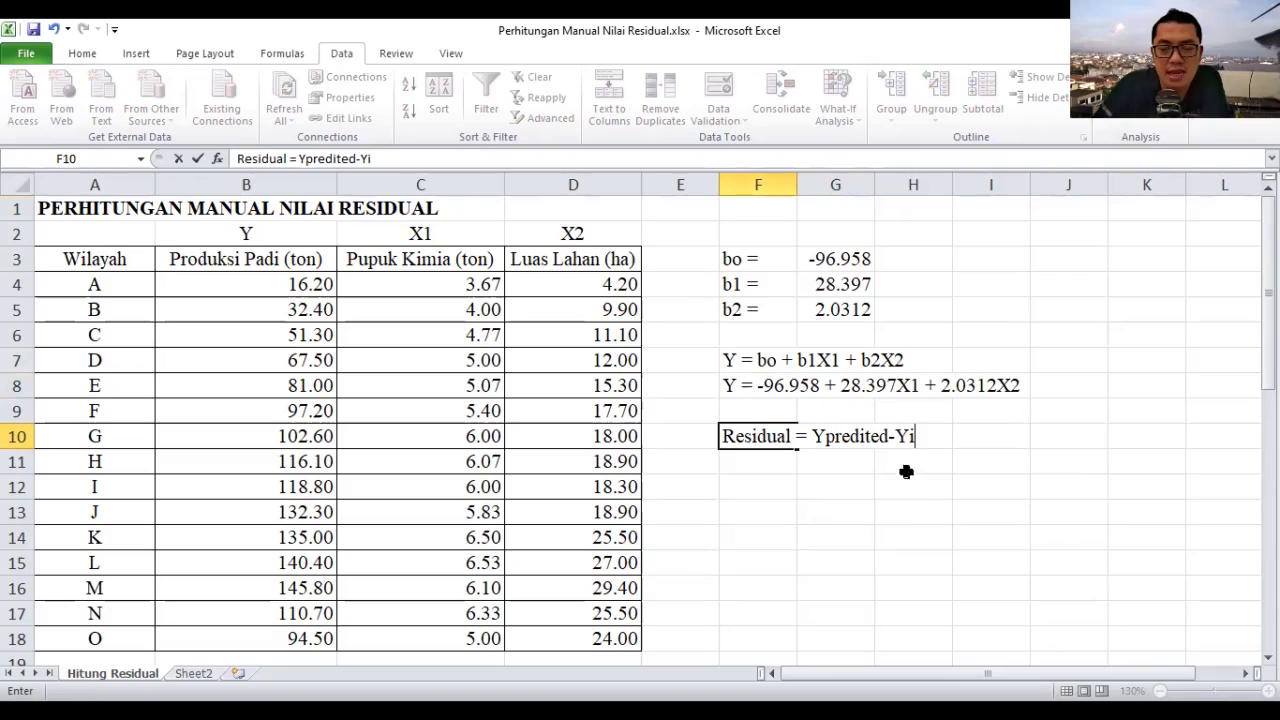
- Insert the missing 'c' into 'YPredited' in the F10 note
left_click(864, 437)
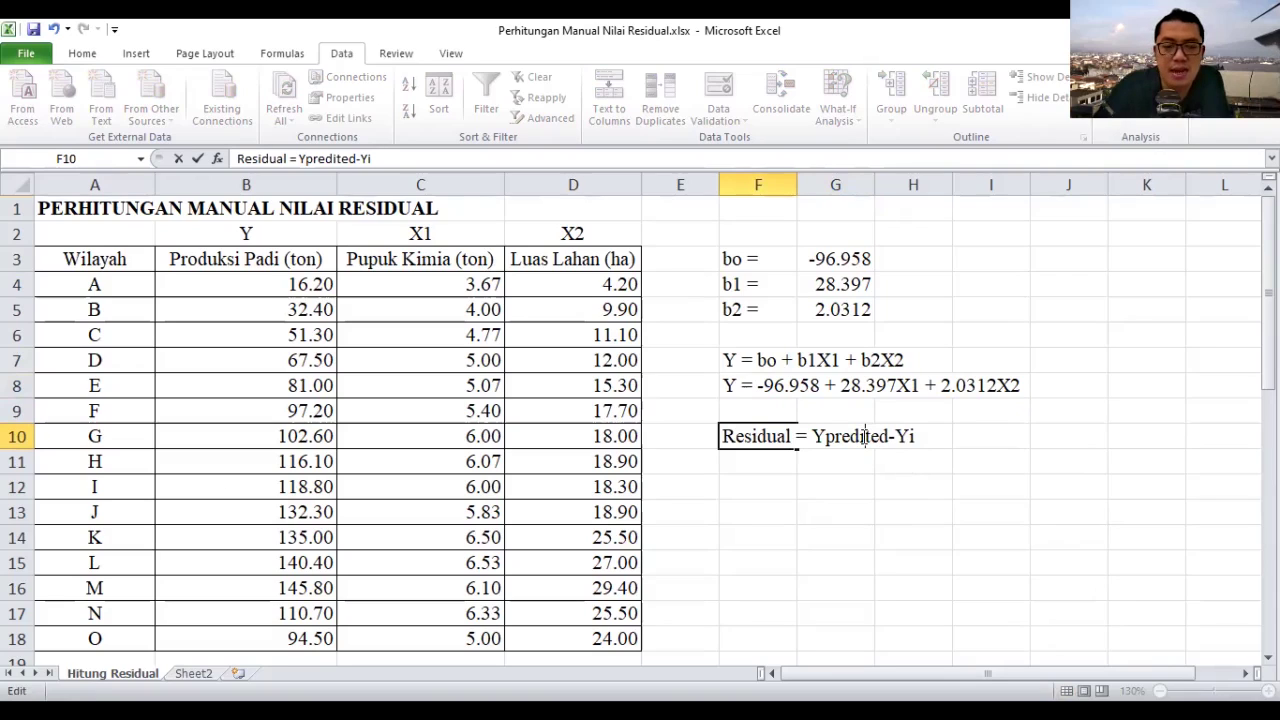
type("c")
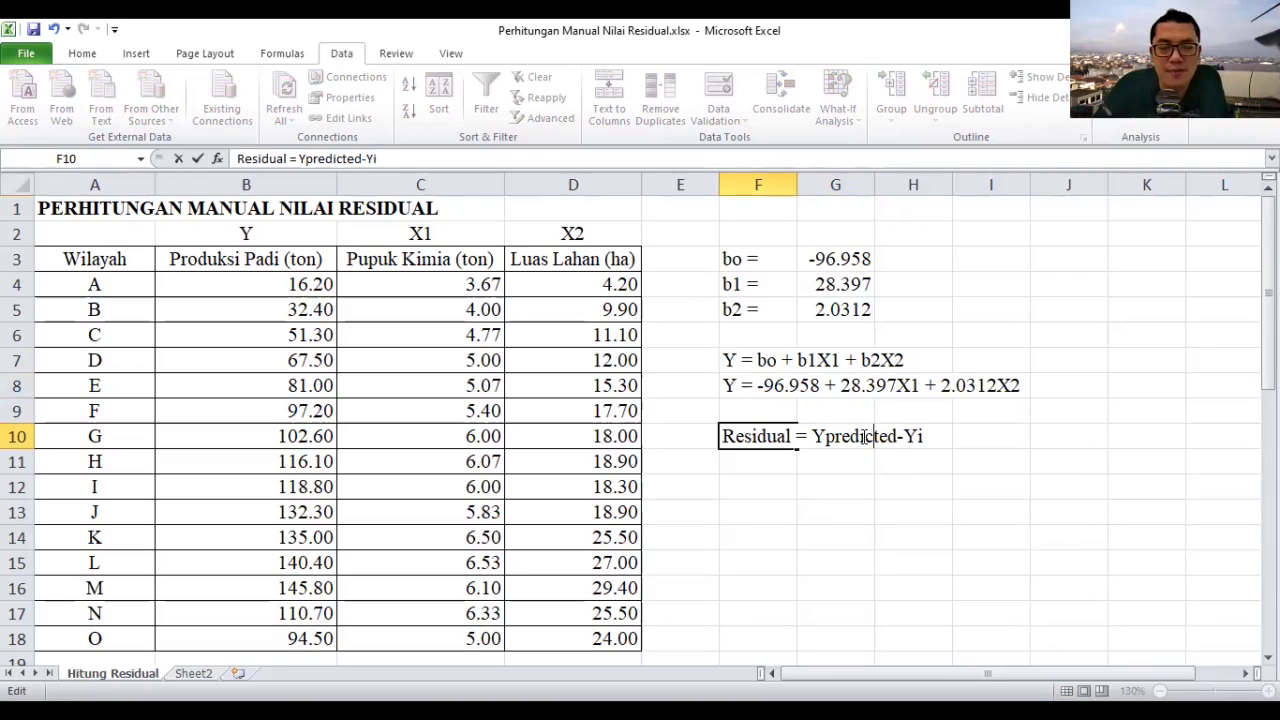
left_click(906, 491)
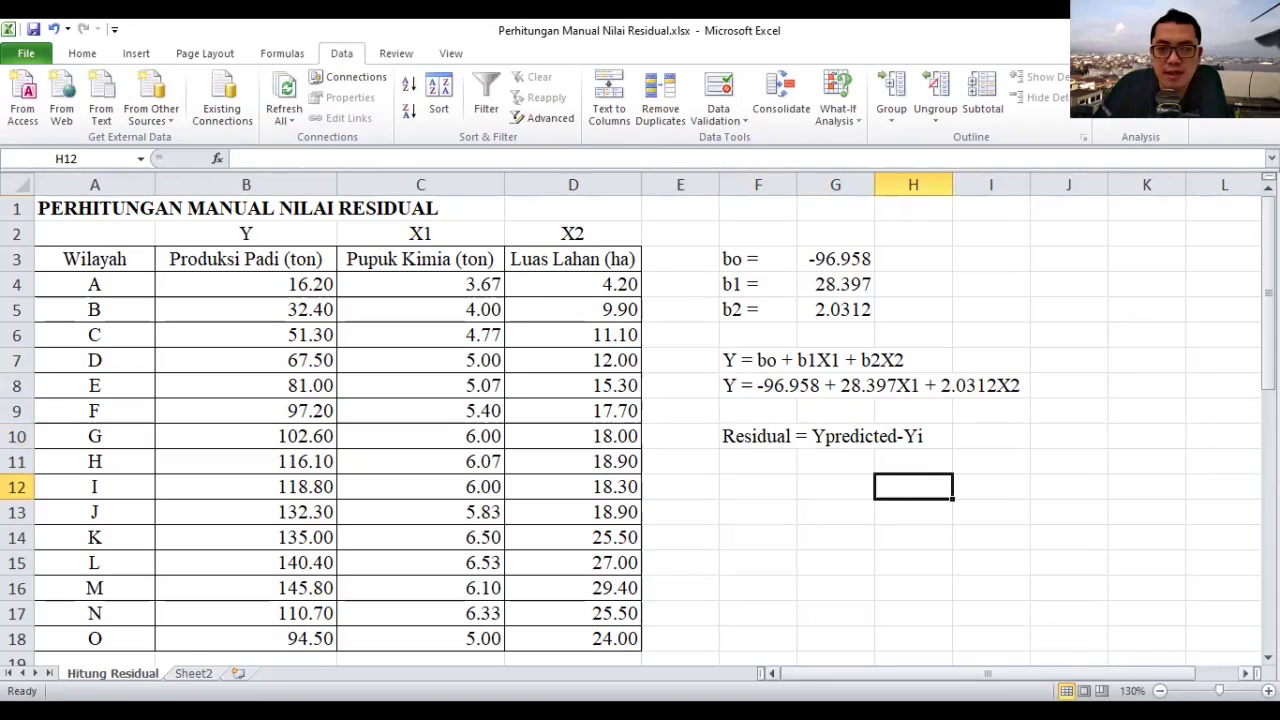
- Type the headings Yi, YPredicted and Residual (e) into J3, K3 and L3
scroll(904, 386, "right", 2)
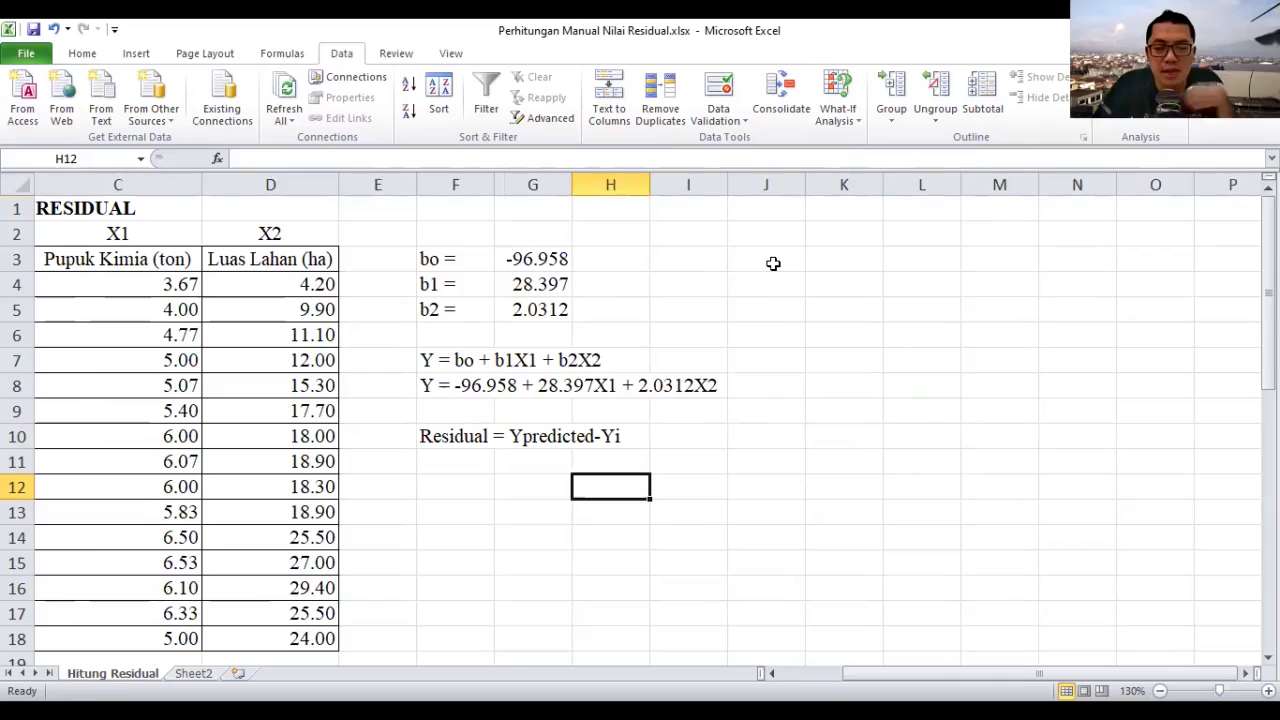
left_click(773, 263)
type("Y")
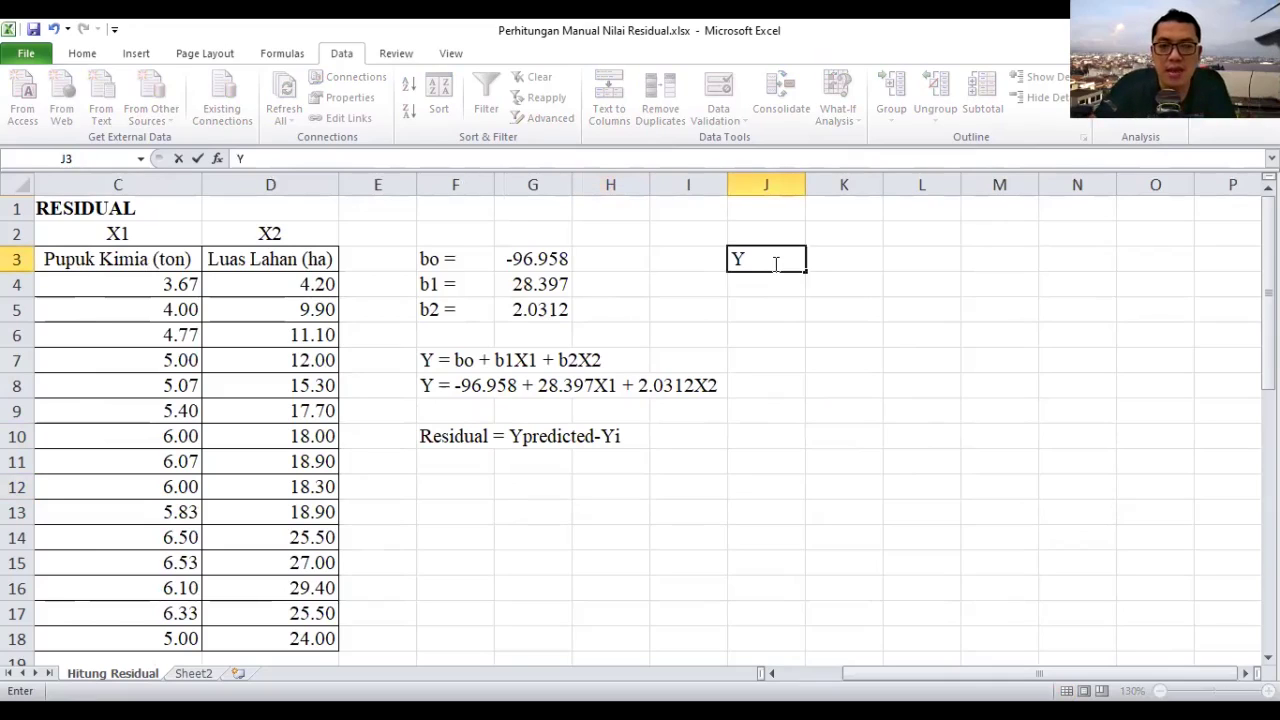
type("i")
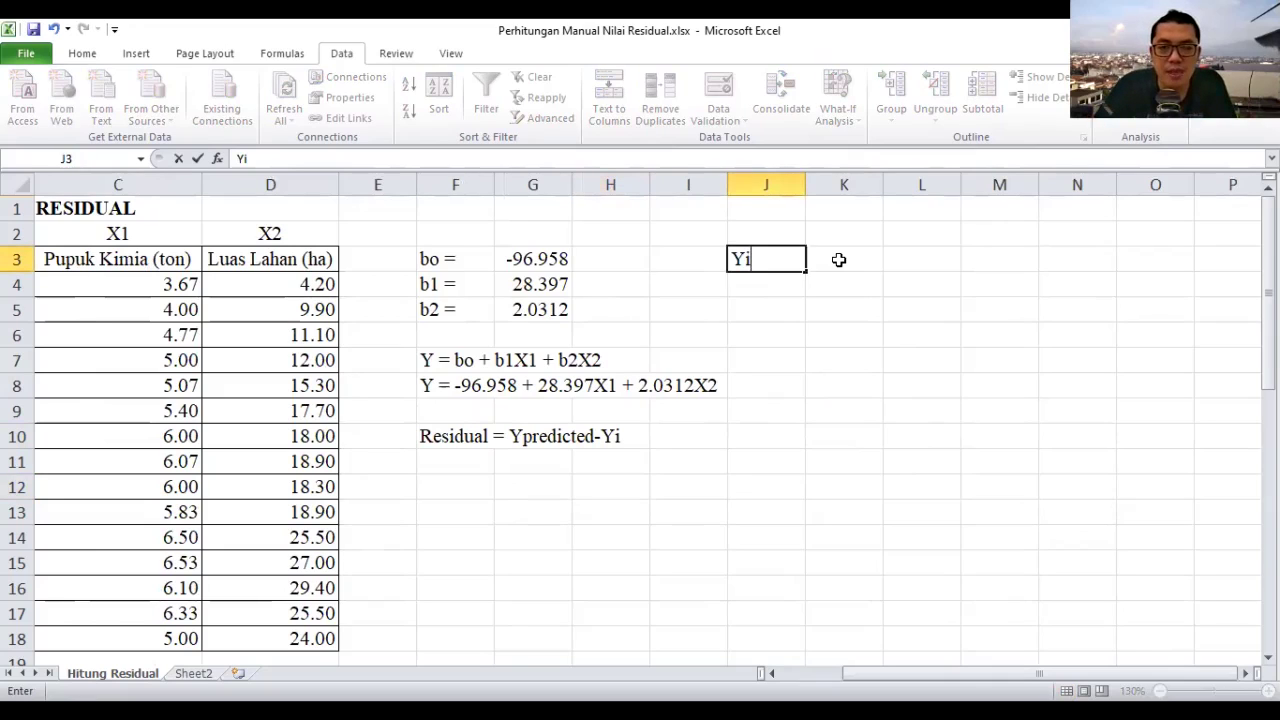
left_click(838, 260)
type("Y")
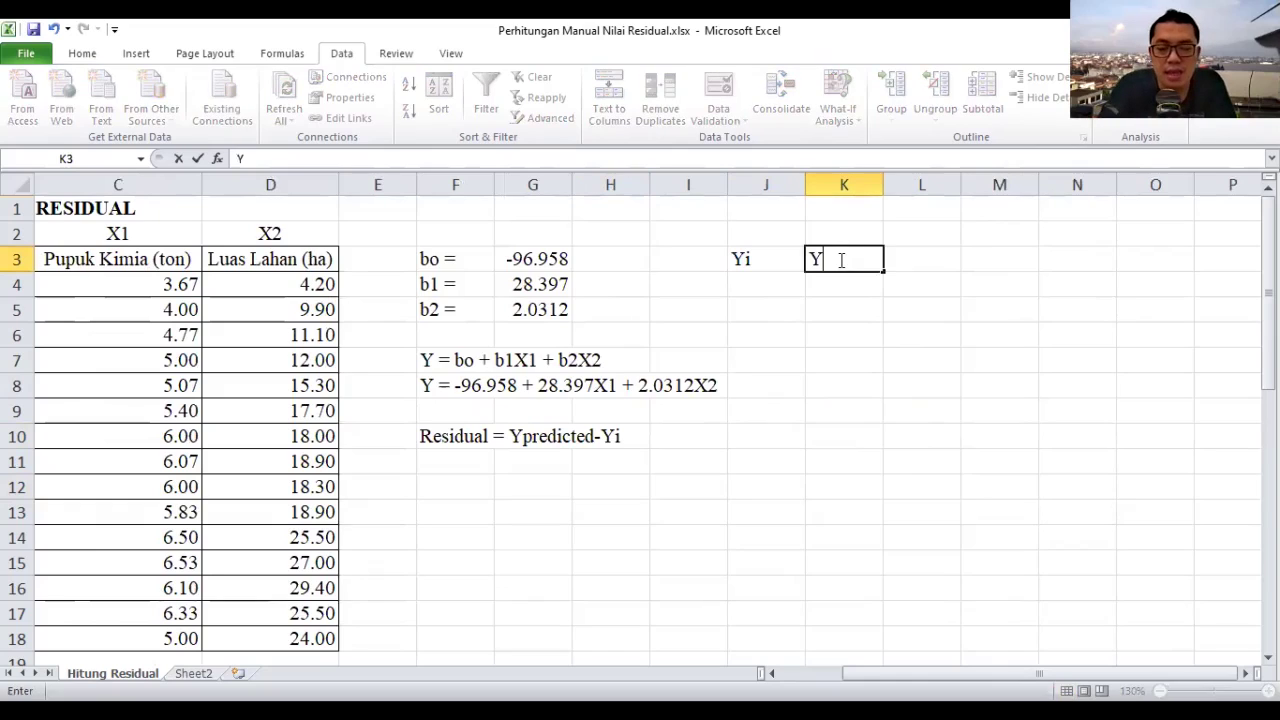
type("Pr")
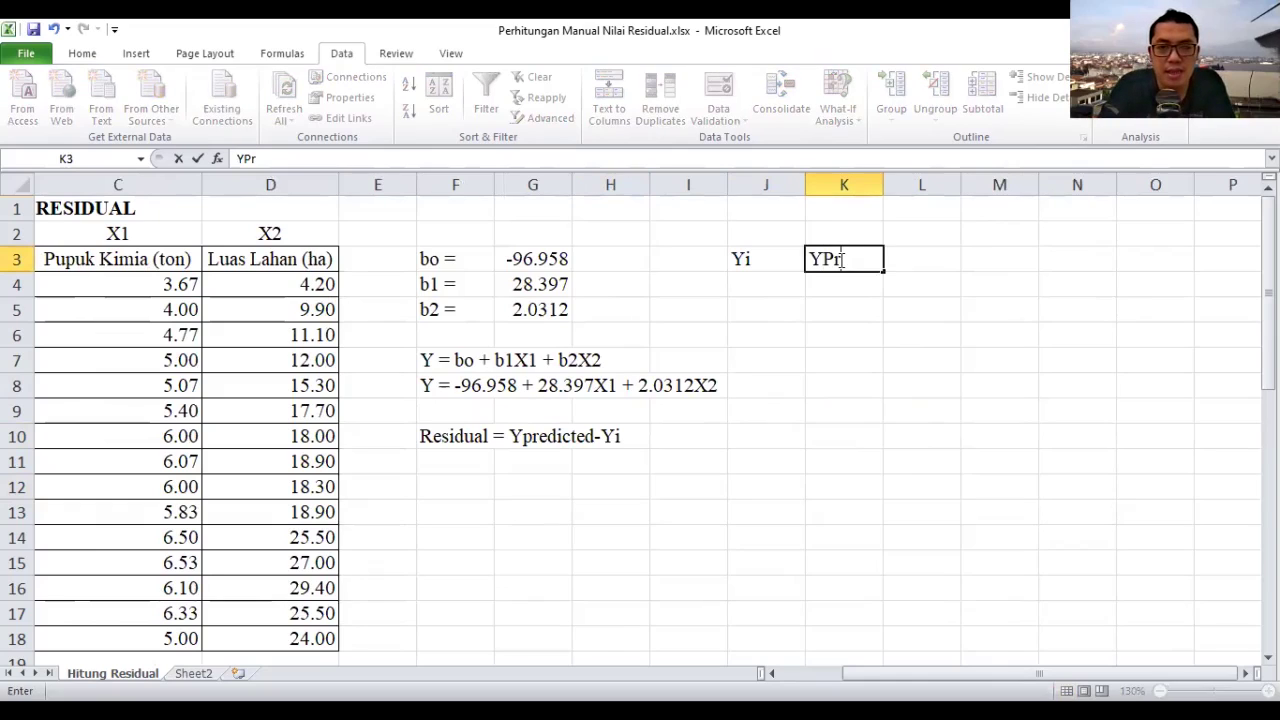
type("edi")
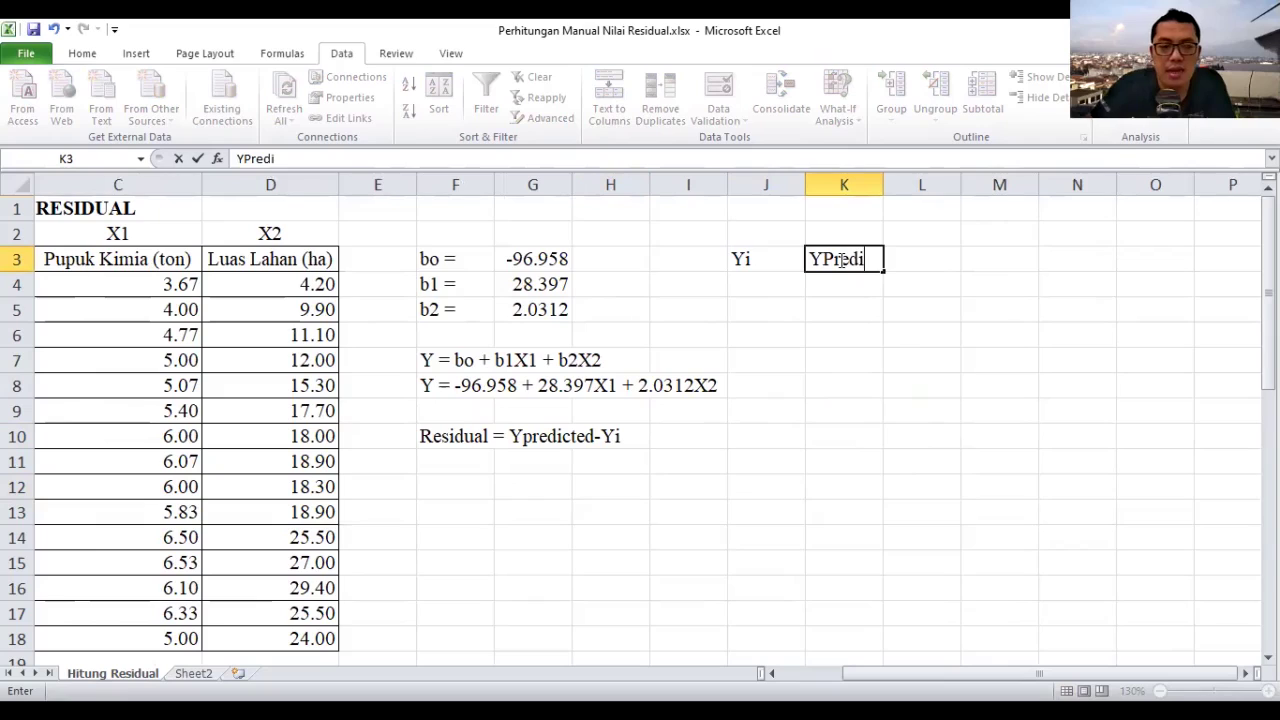
type("cted")
left_click(886, 338)
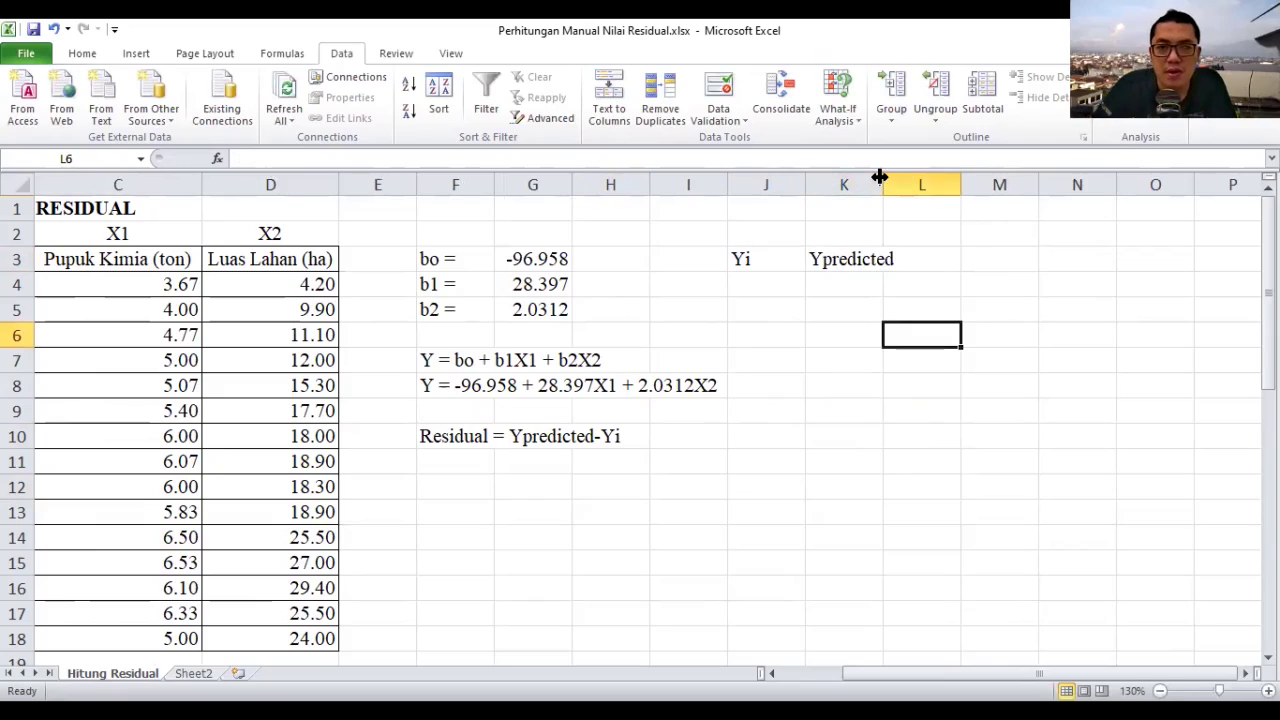
left_click(949, 260)
type("R")
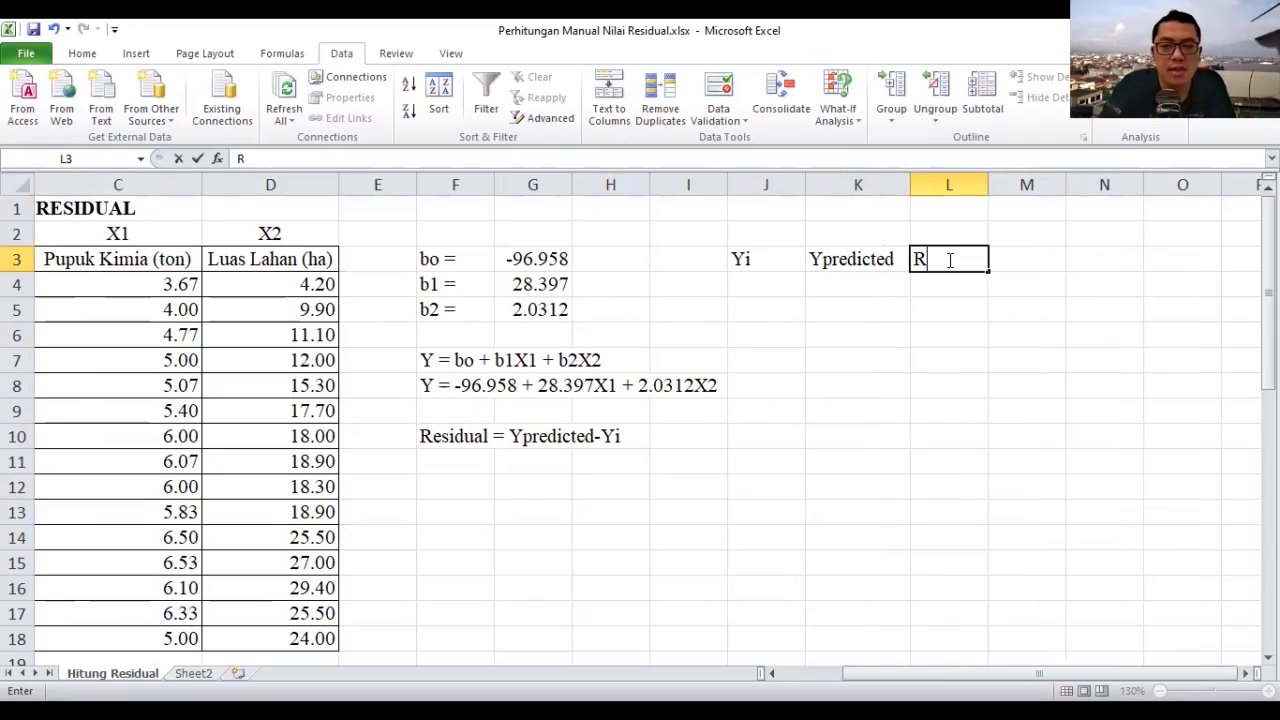
type("esiud")
key("BackSpace")
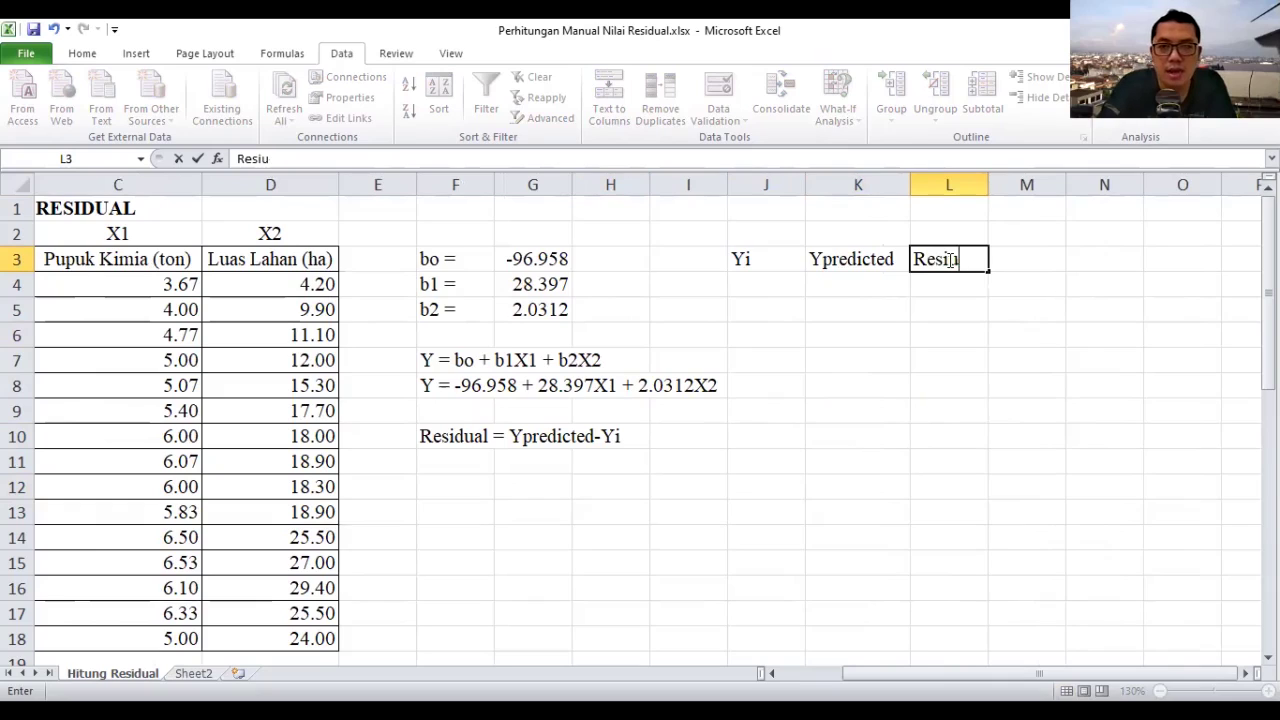
key("BackSpace")
type("dual (")
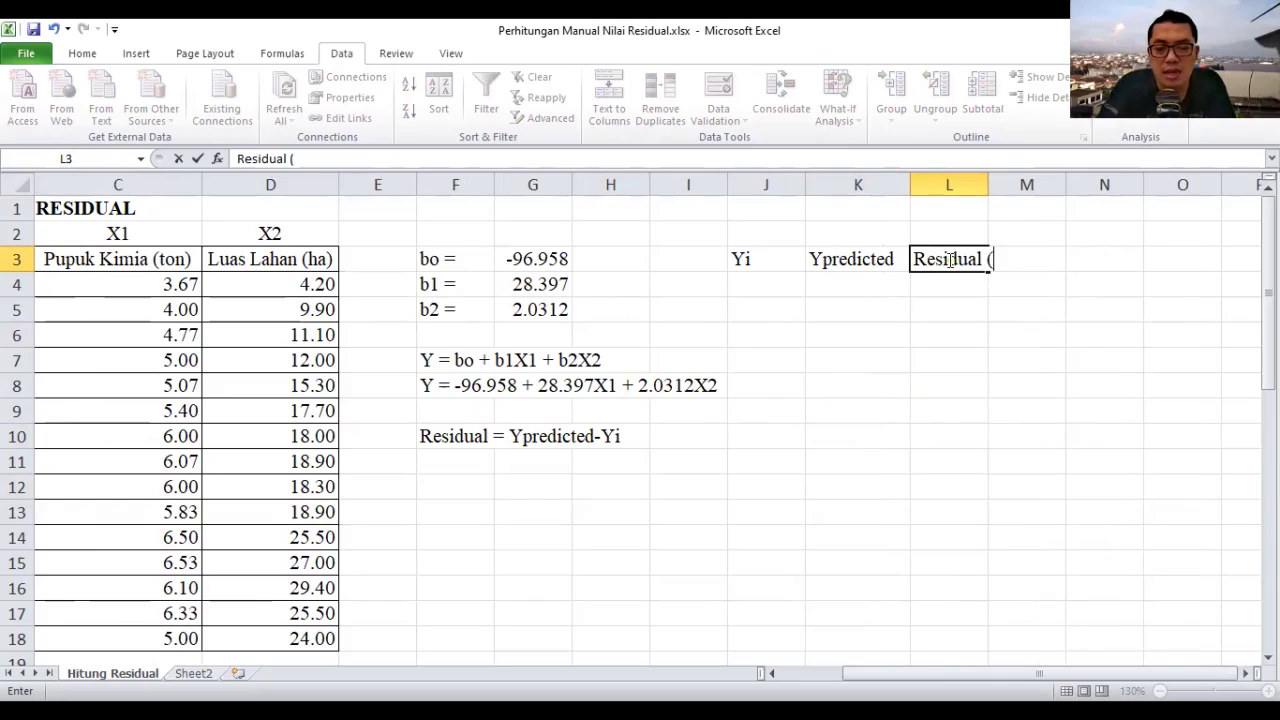
type("e)")
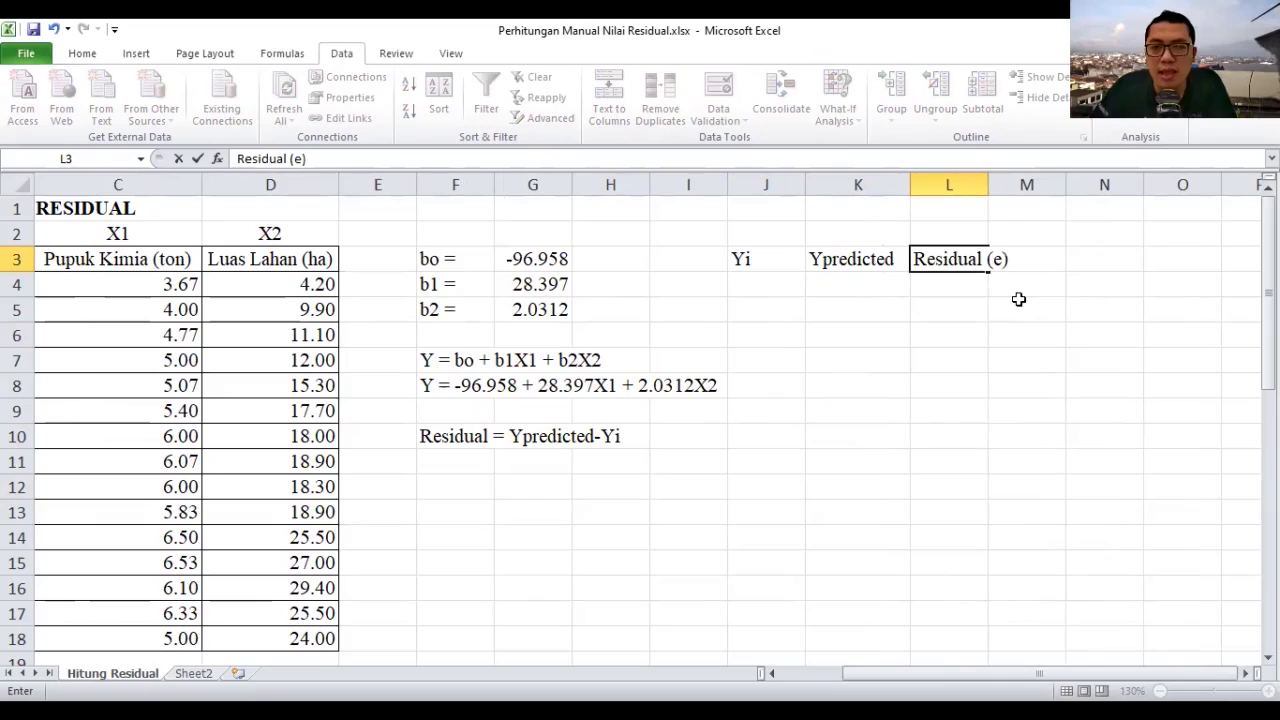
left_click(1018, 299)
- Retype the euro-autocorrected L3 heading as Residual (e), autofit column L, and select the table
left_click(978, 262)
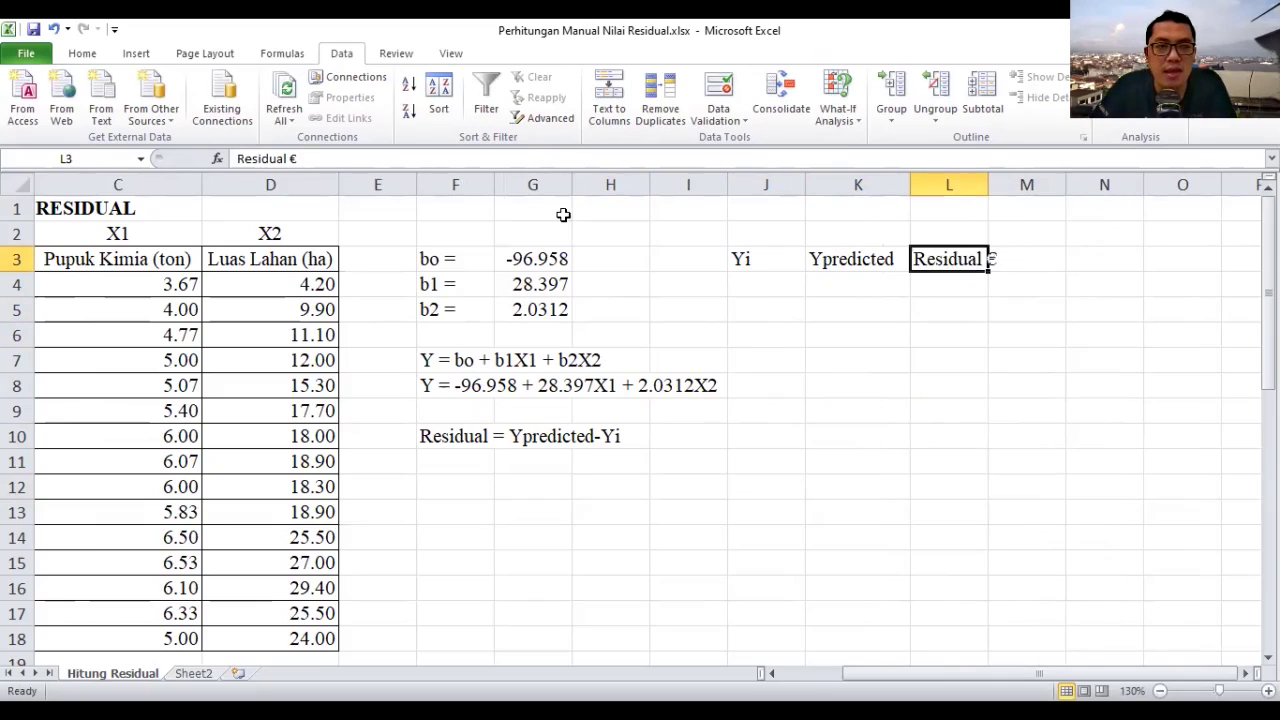
key("Delete")
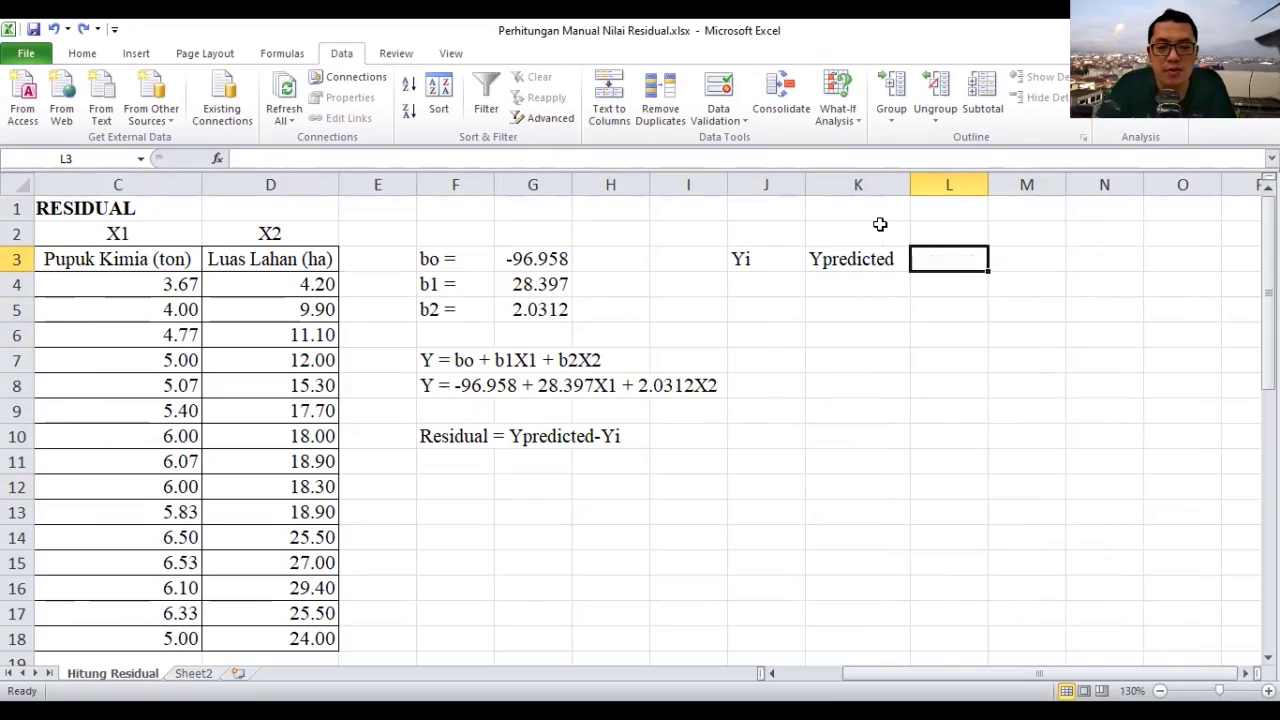
type("Resiud")
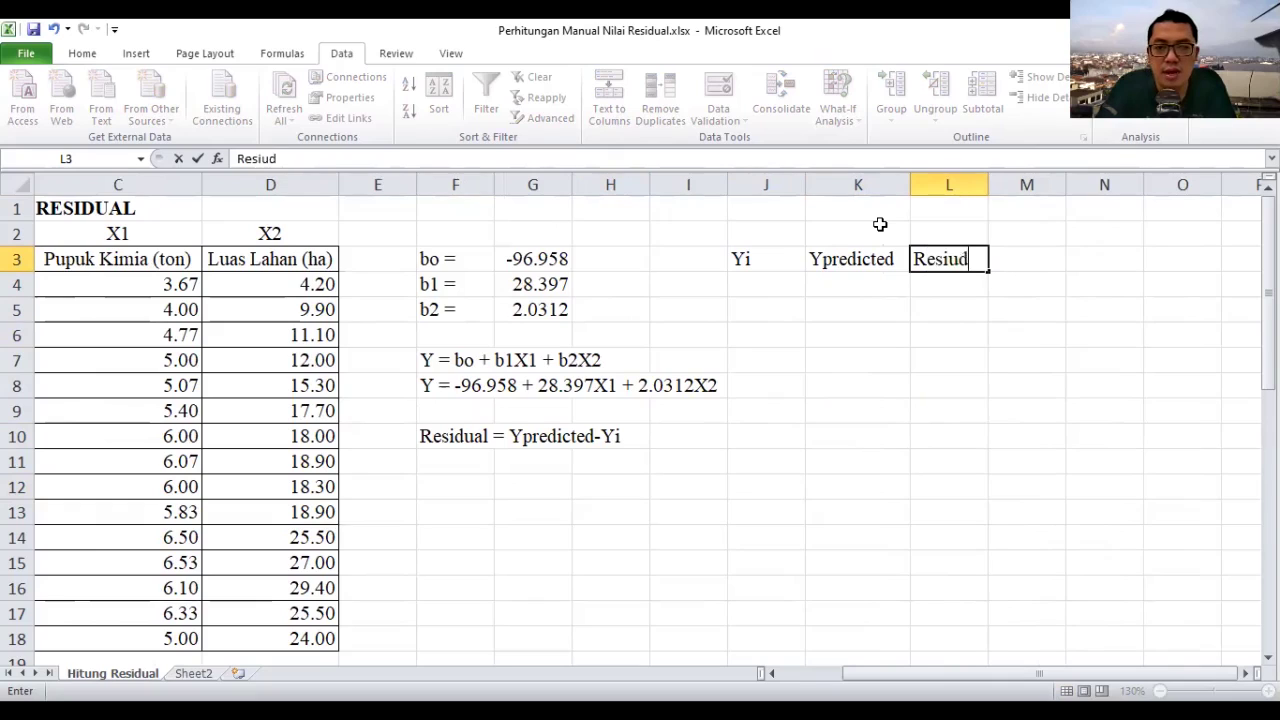
key("BackSpace")
key("BackSpace")
type("ual (")
type("e")
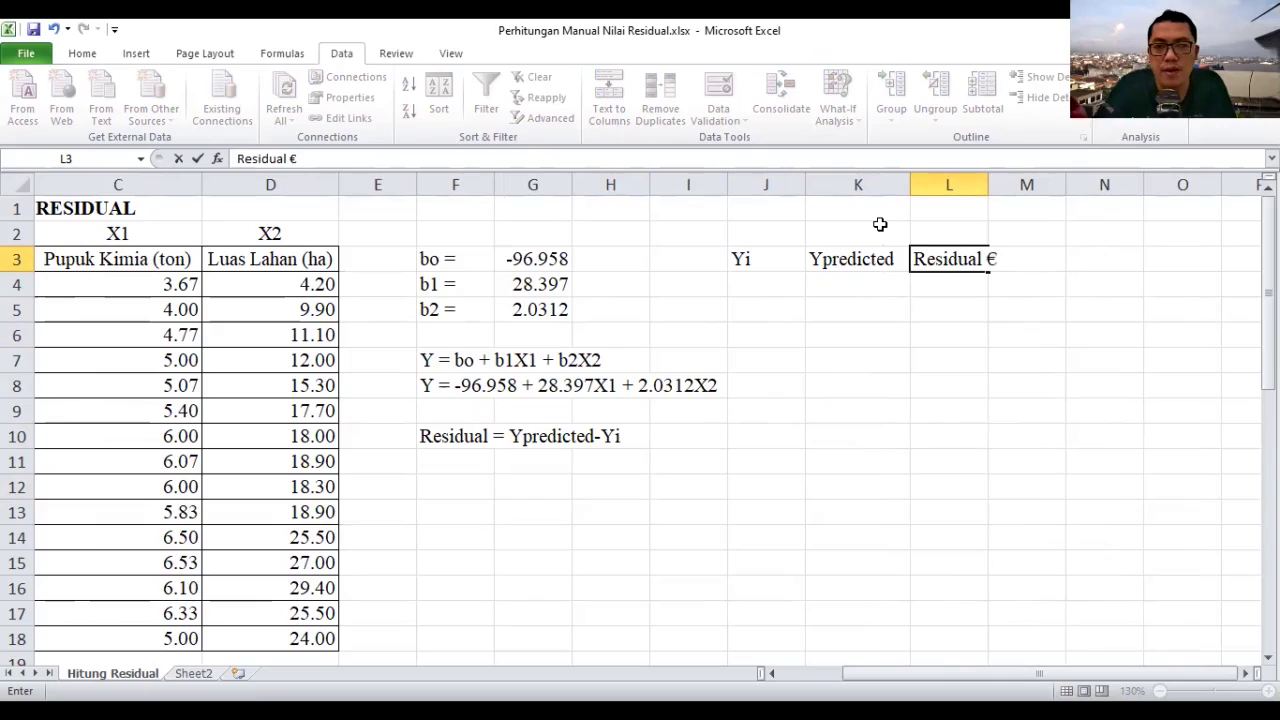
type(")")
left_click(968, 328)
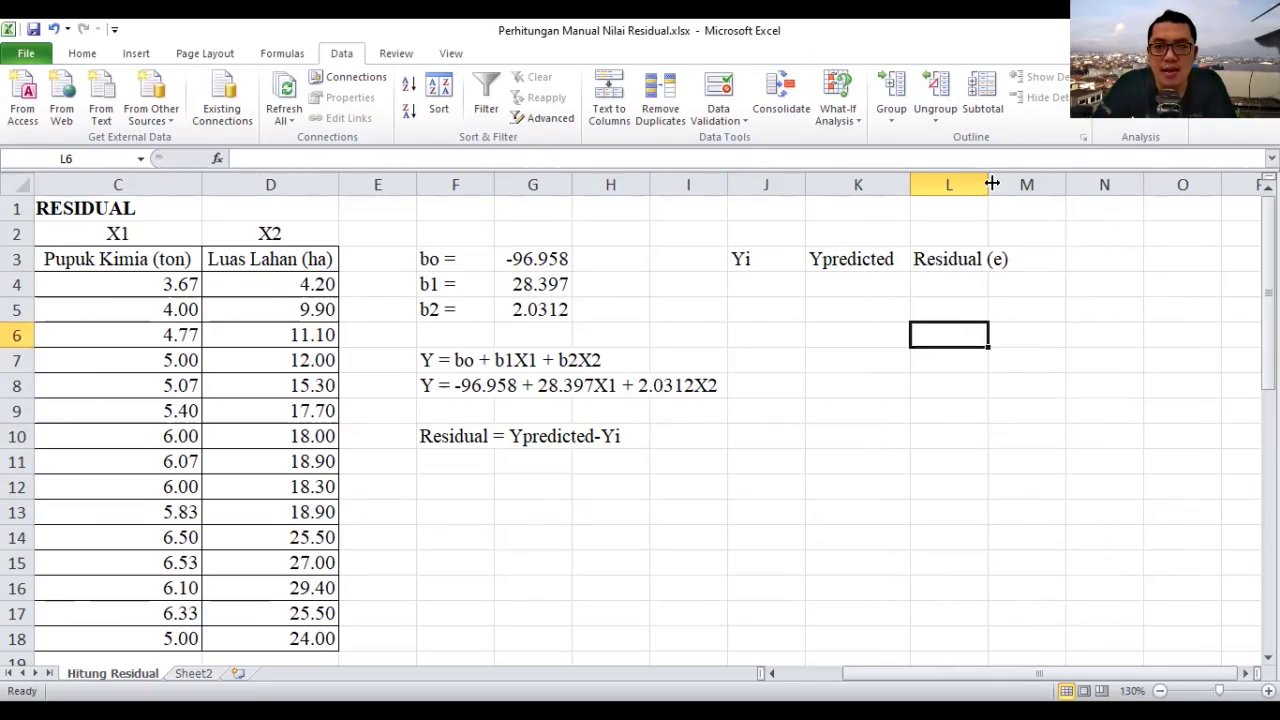
double_click(999, 186)
left_click_drag(766, 262, 984, 335)
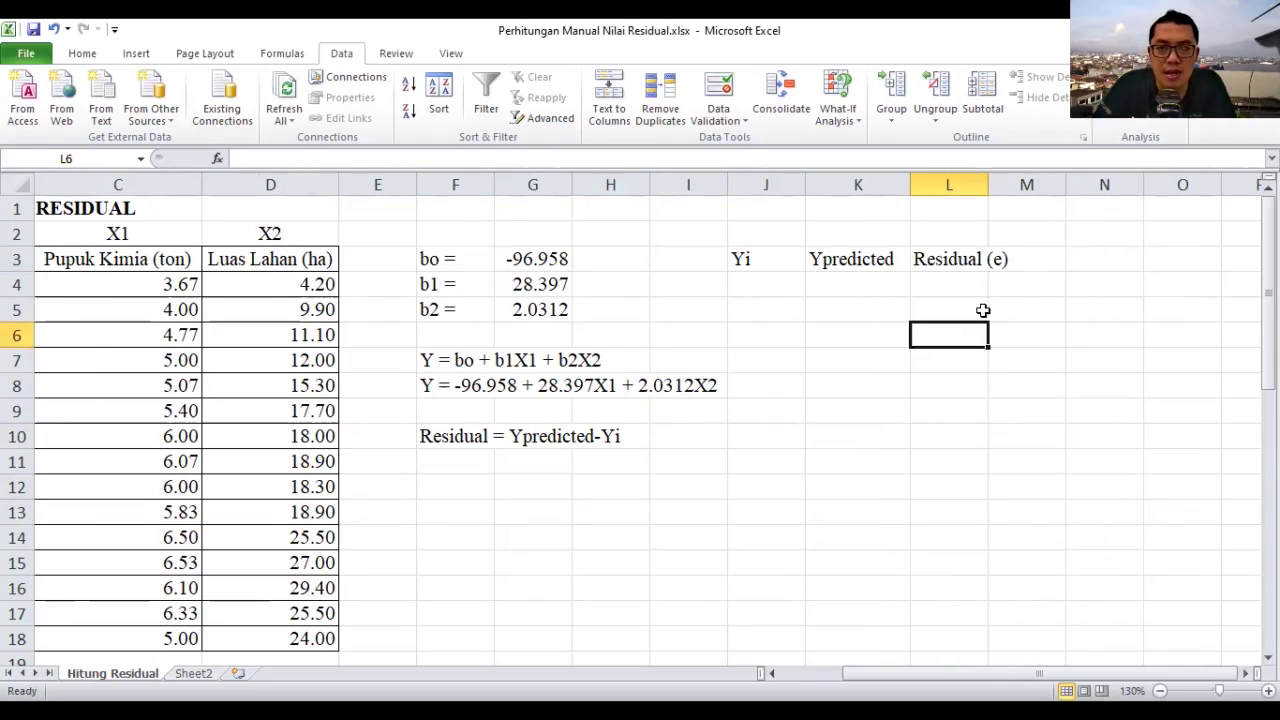
- Give J3:L18 All Borders and centre the Yi, Ypredicted and Residual (e) headings
left_click(974, 634, "shift")
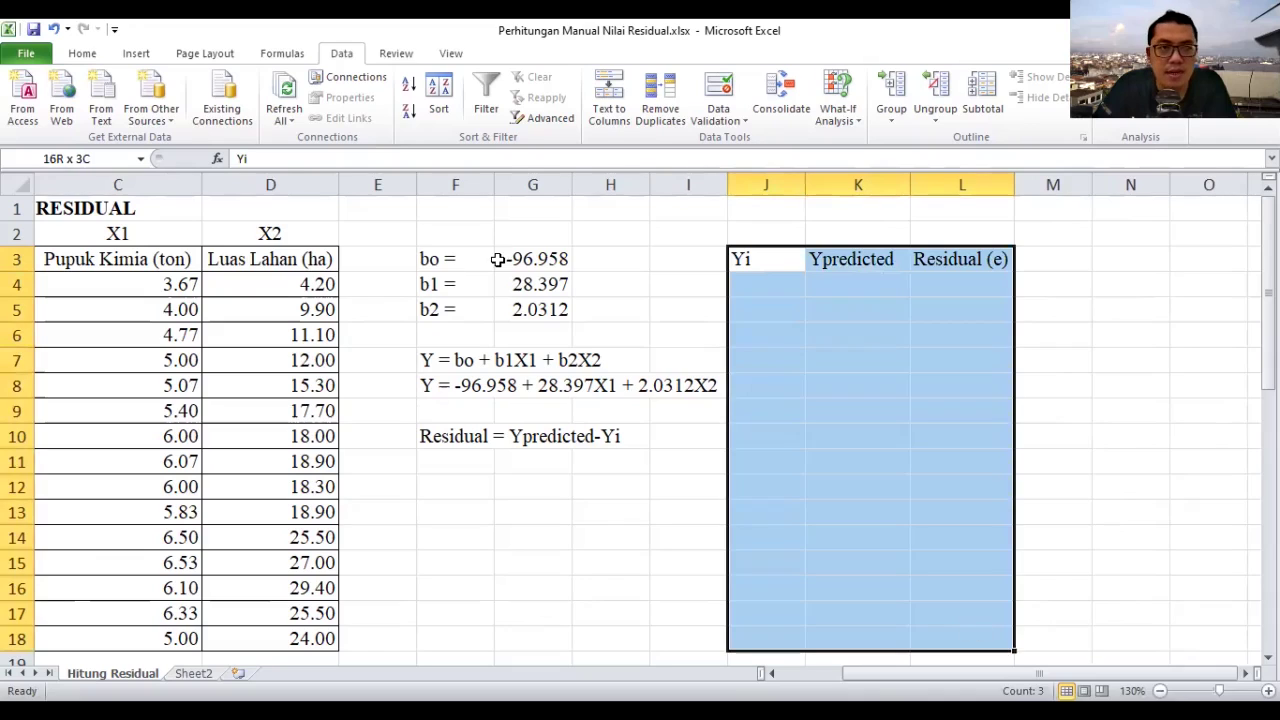
scroll(334, 126, "up", 4)
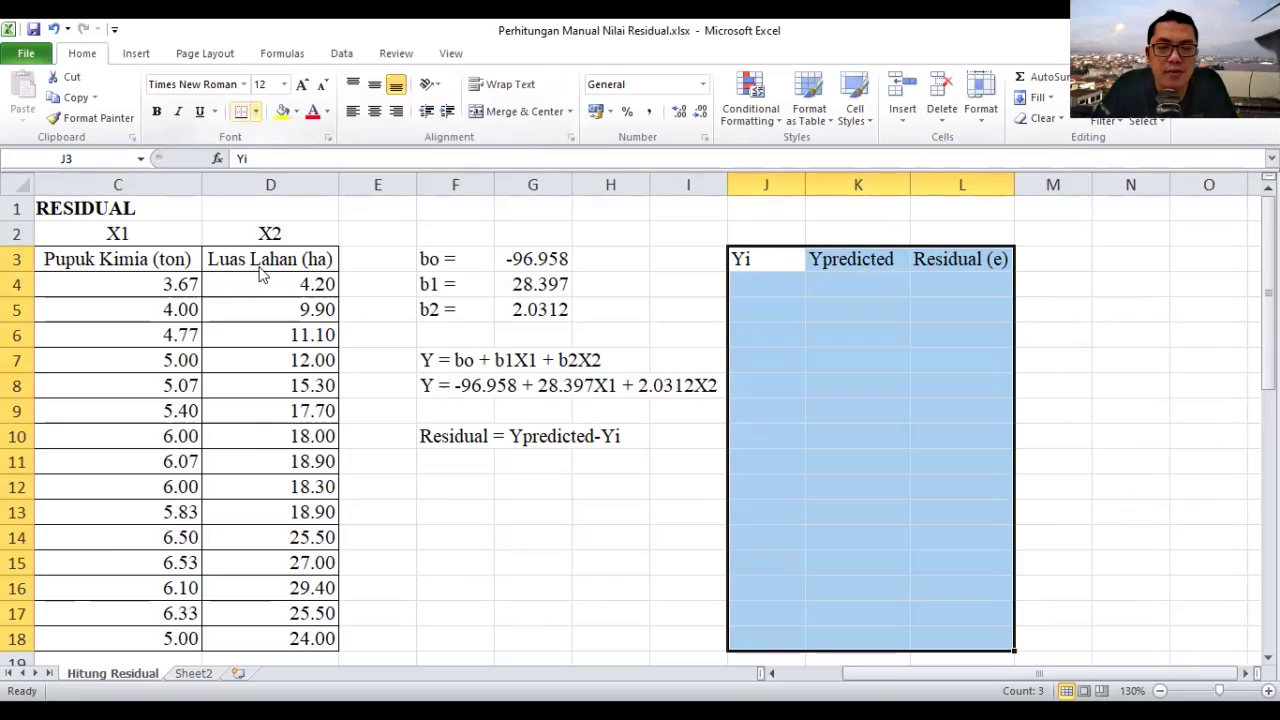
left_click(256, 112)
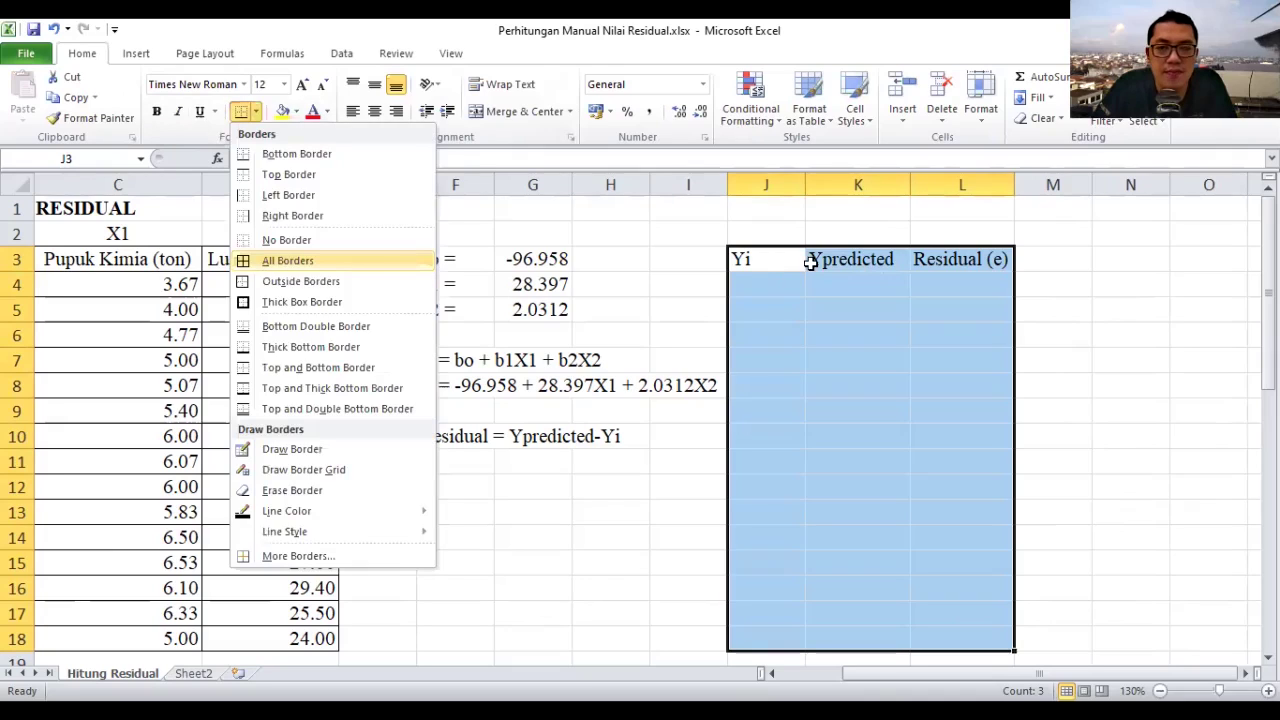
key("Return")
left_click_drag(769, 260, 960, 258)
left_click(376, 113)
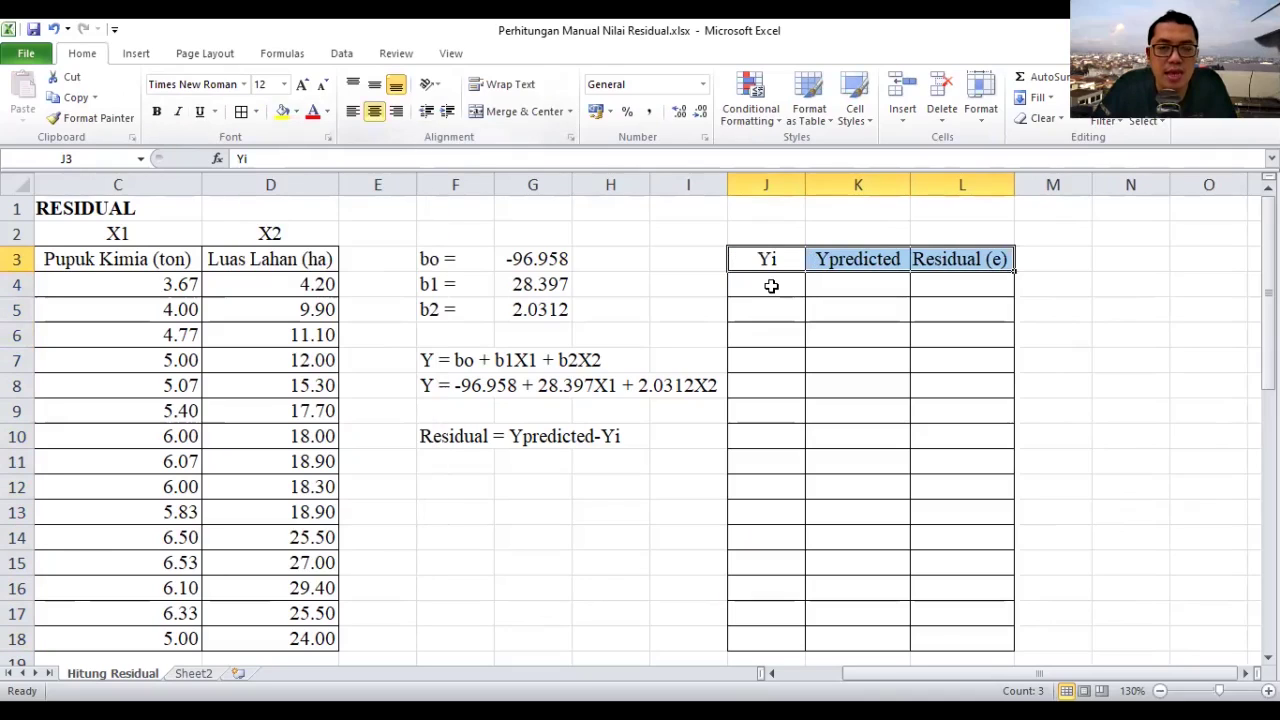
left_click(770, 286)
- Enter =B4 in J4 and fill it down to J18 to copy the production values
type("=")
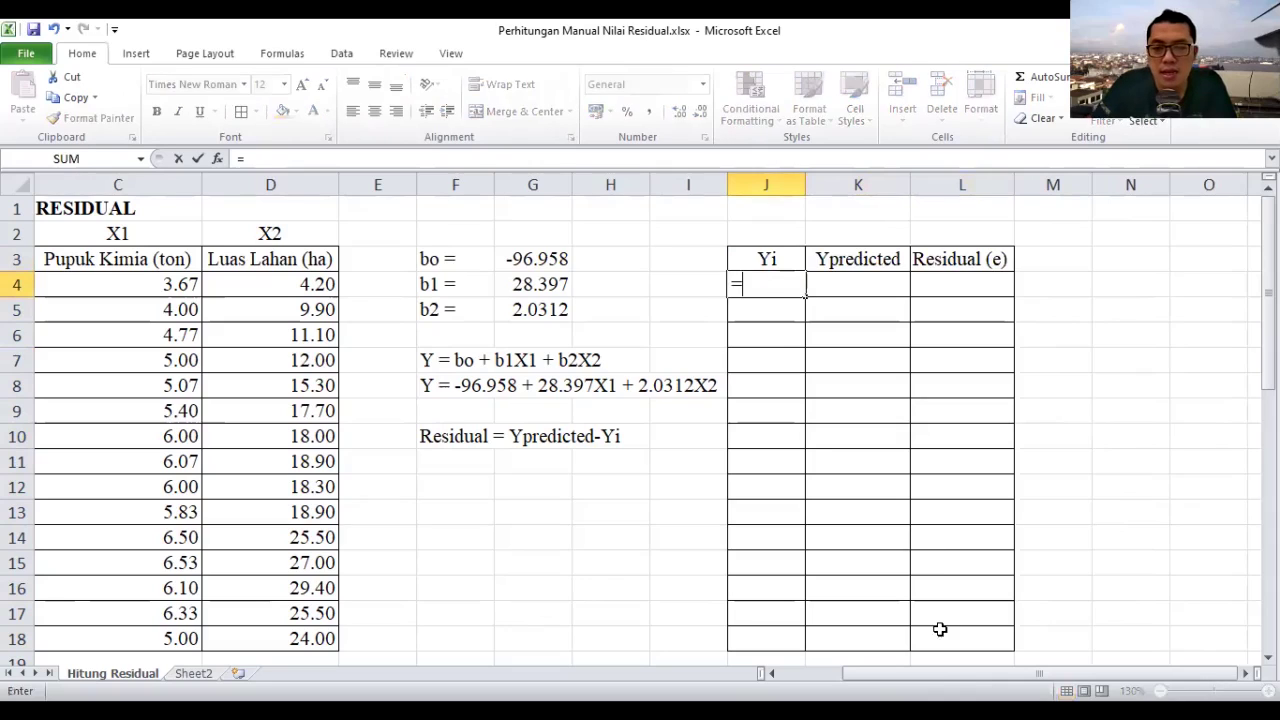
scroll(896, 675, "left", 2)
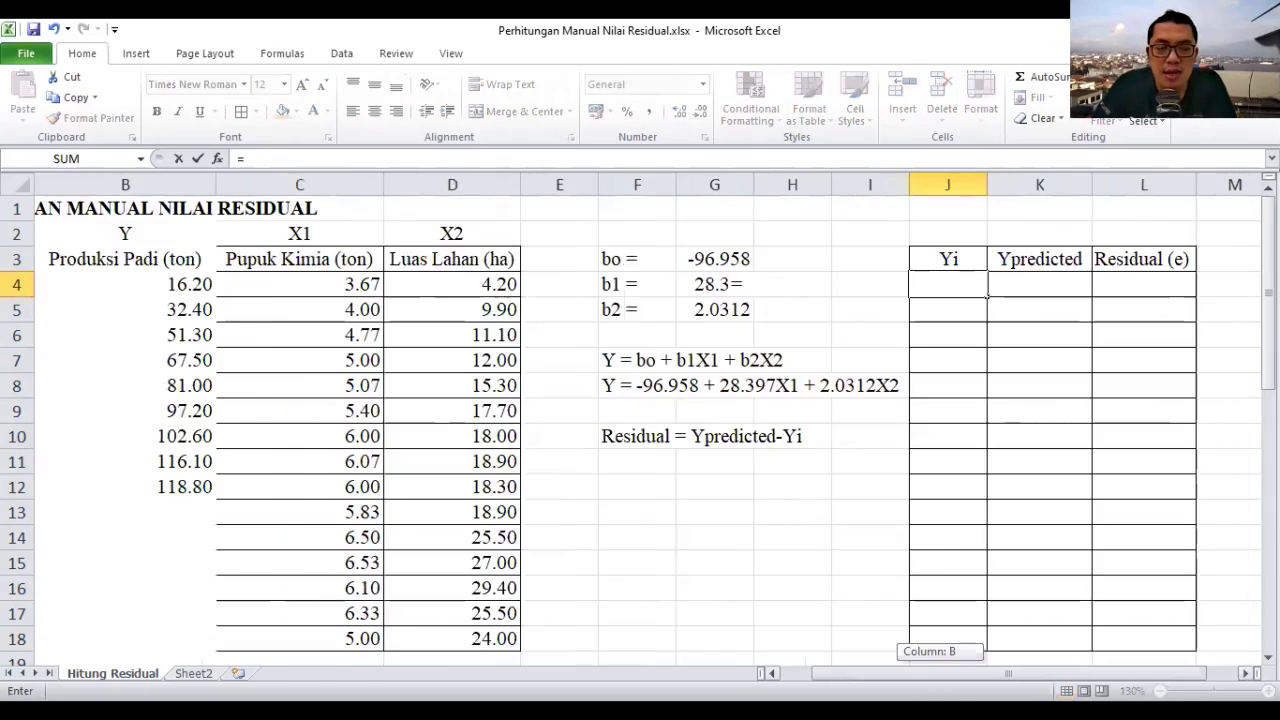
scroll(400, 360, "left", 1)
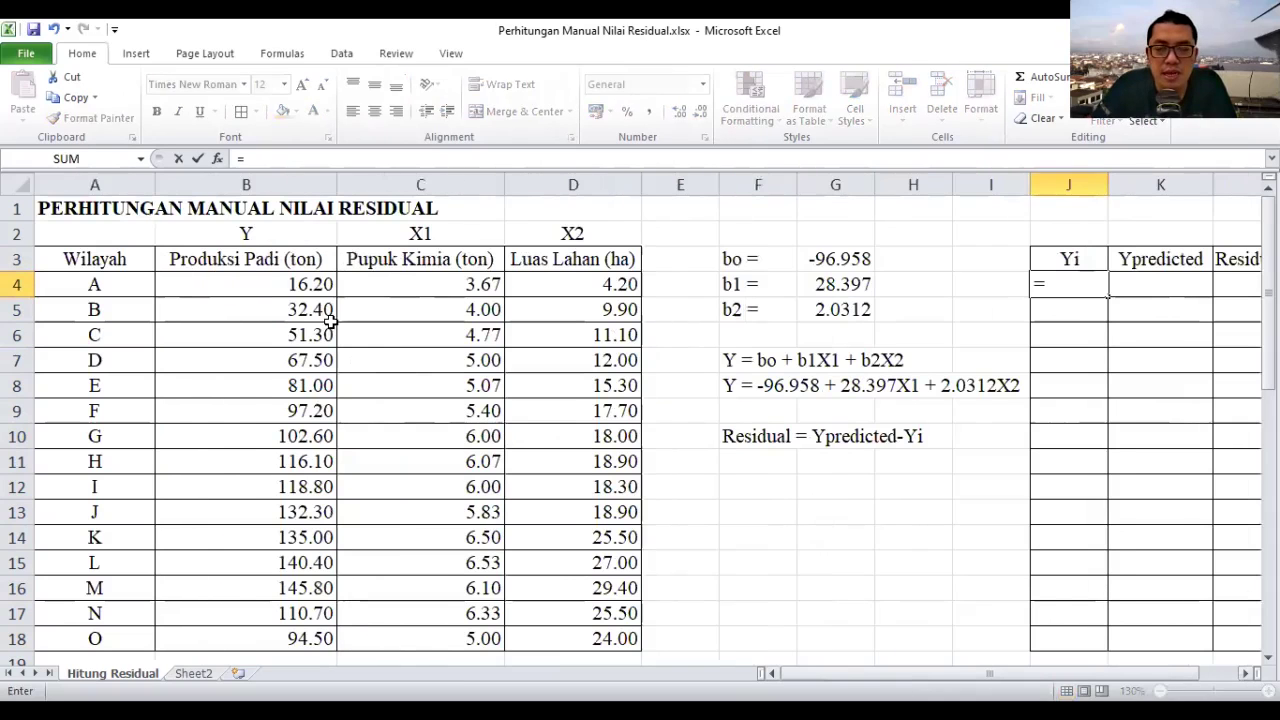
left_click(272, 289)
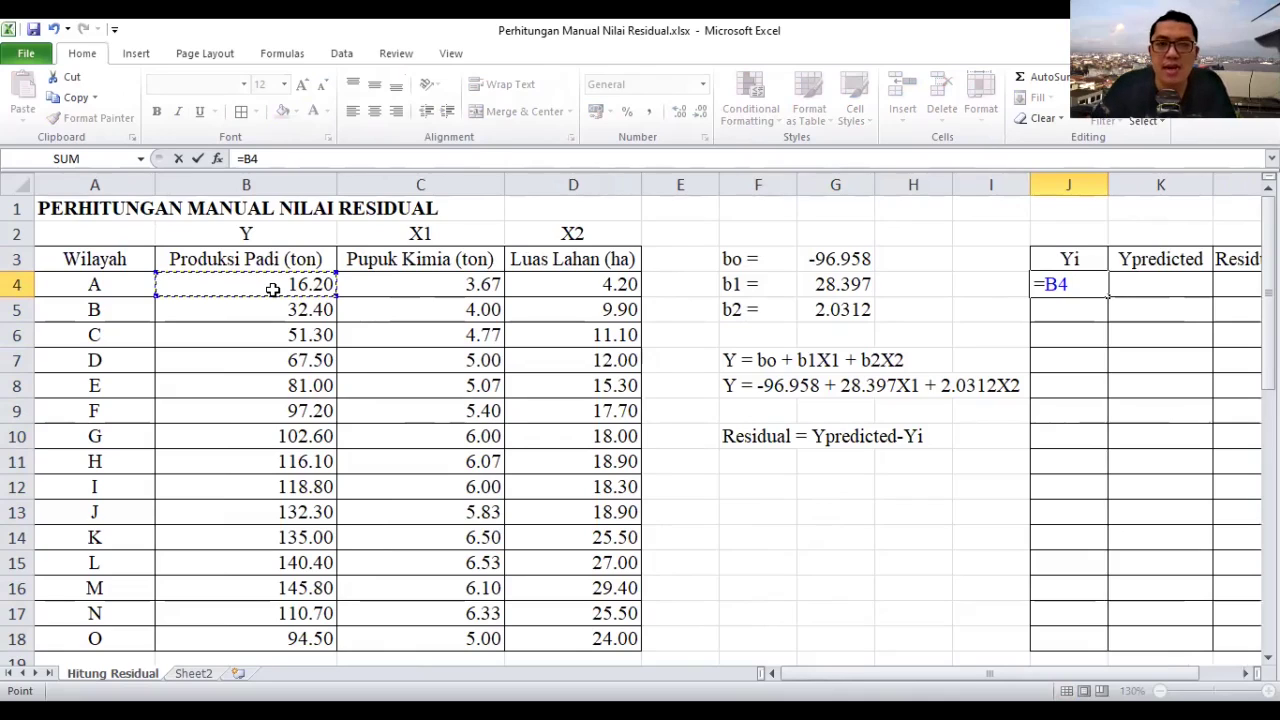
key("Return")
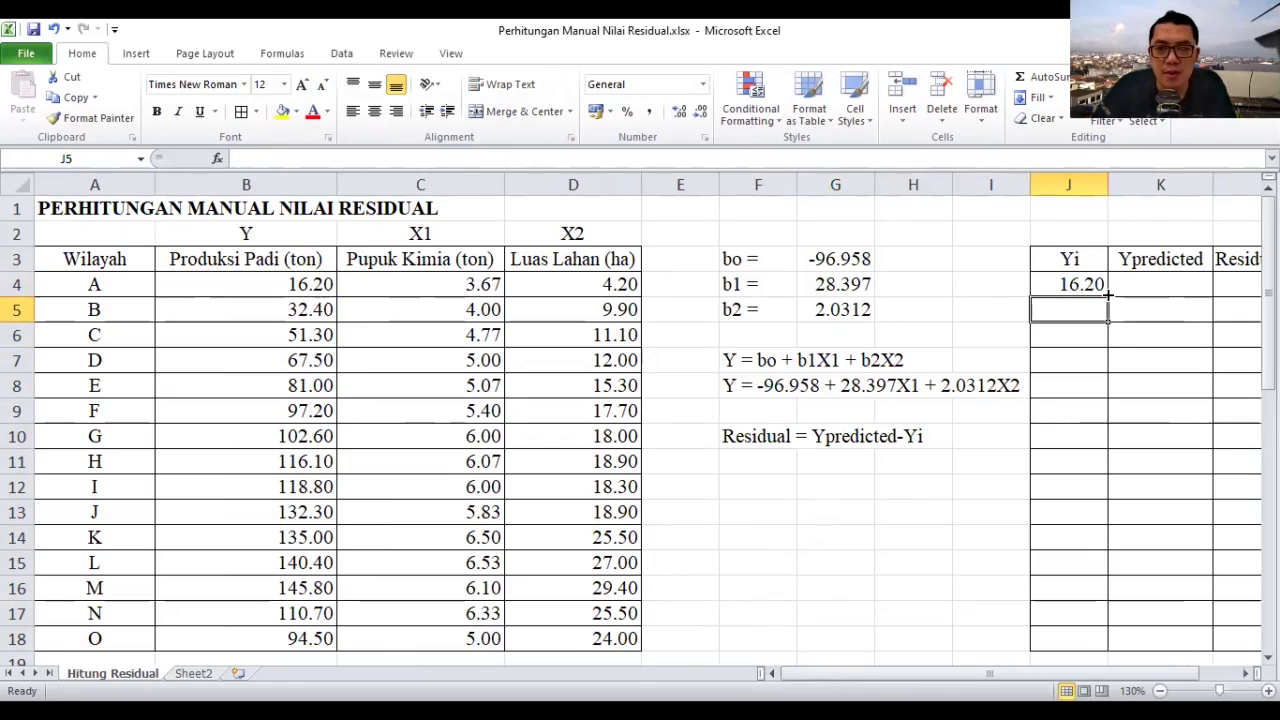
left_click(1104, 290)
left_click_drag(1107, 297, 1100, 469)
left_click_drag(1108, 610, 1110, 645)
left_click(1174, 487)
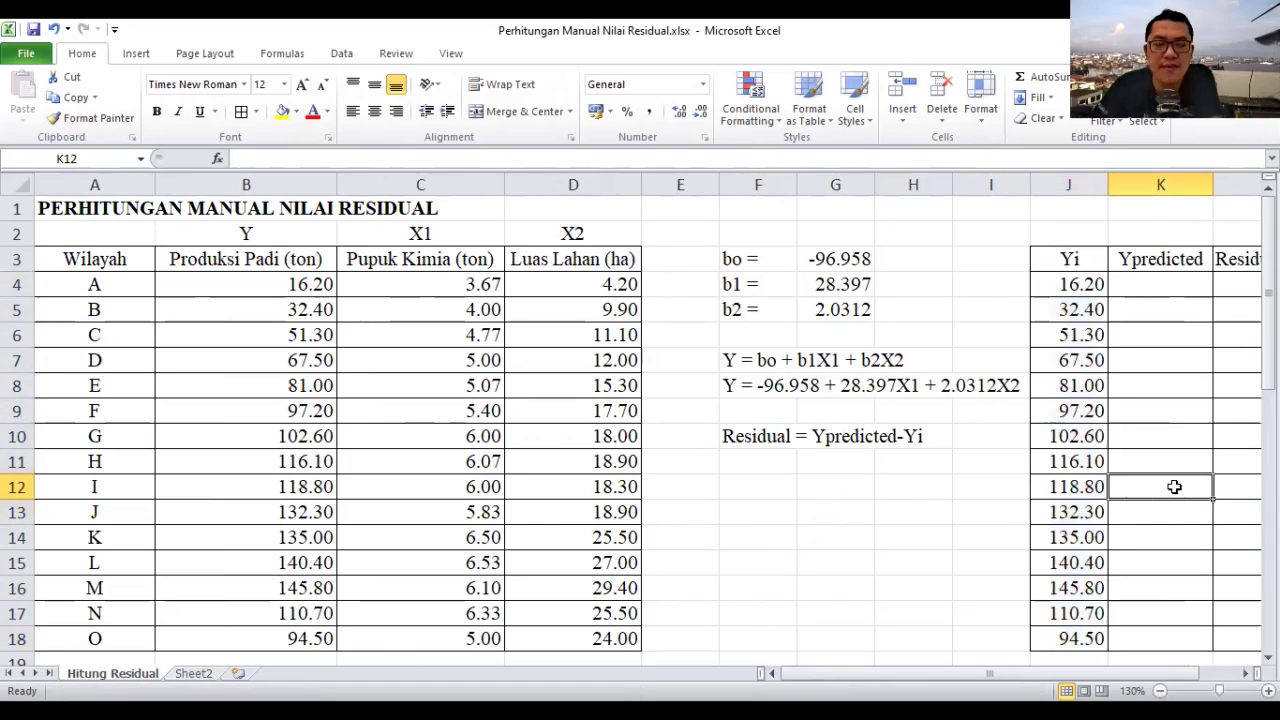
left_click(1243, 675)
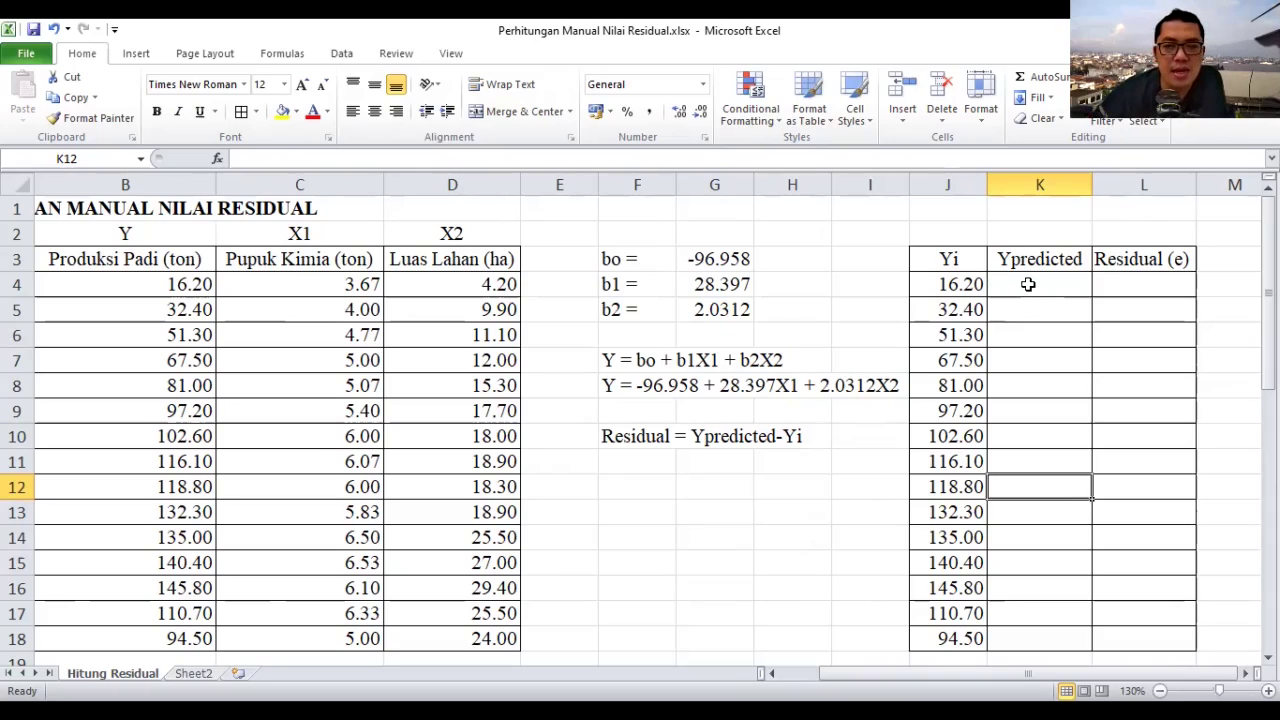
left_click(1027, 285)
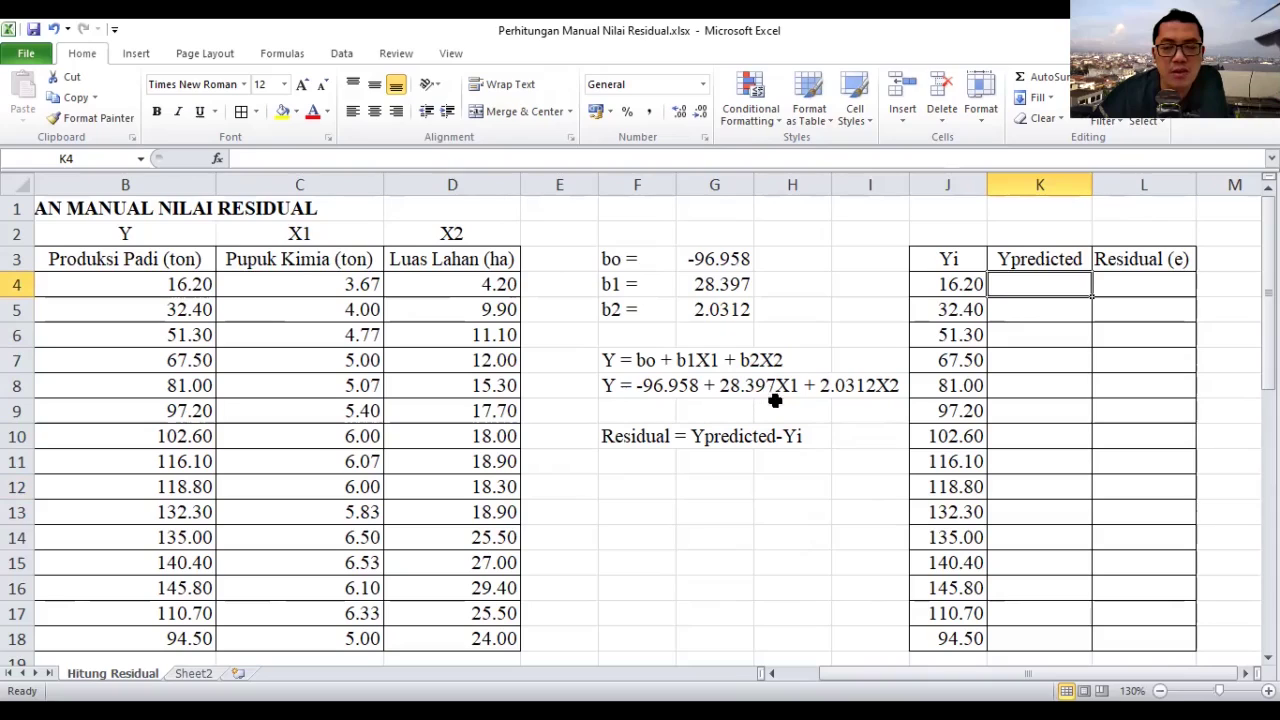
left_click(336, 283)
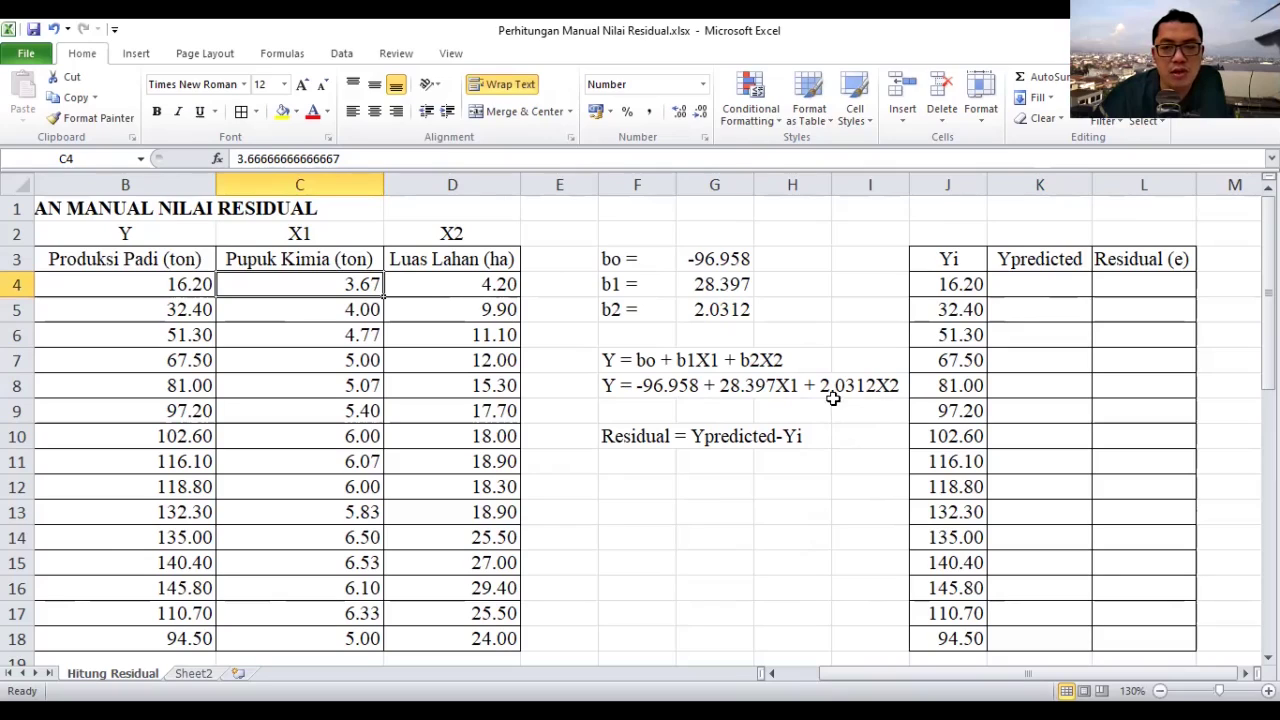
left_click(1027, 283)
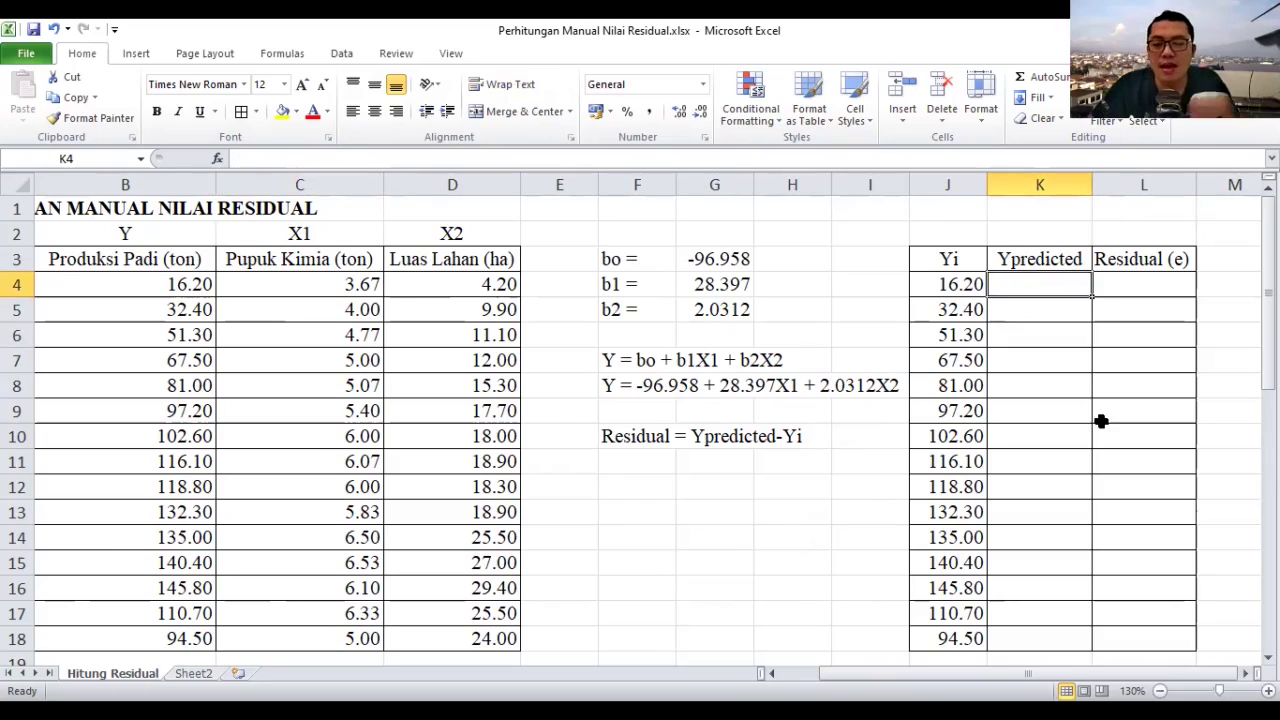
- Build the formula =G3+(G4*C4)+(G5*D4) in K4 for the first predicted value
type("=")
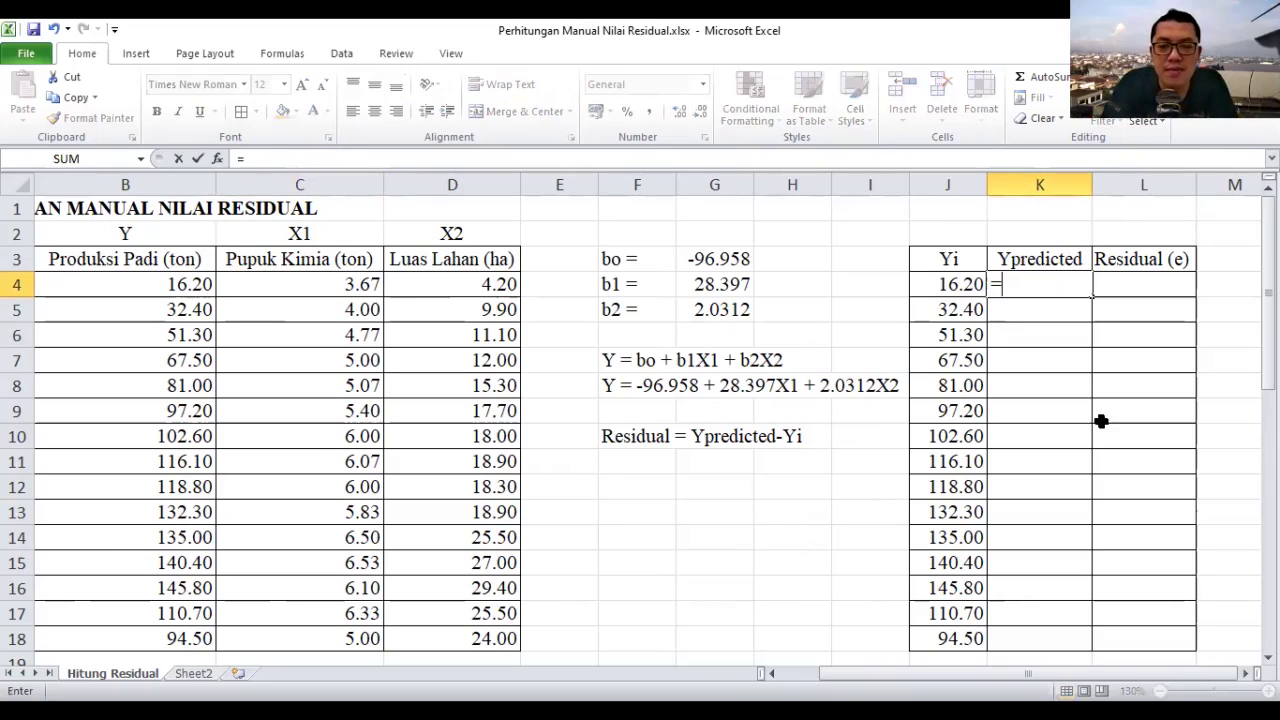
left_click(694, 260)
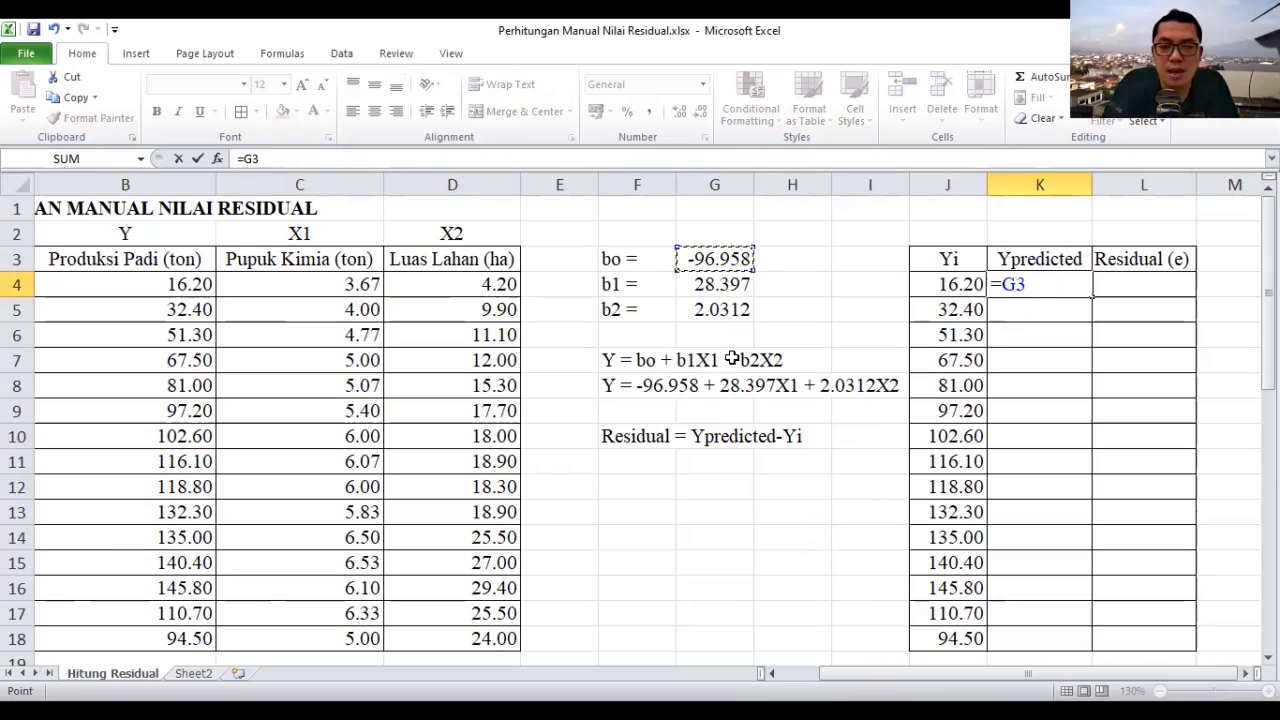
type("+(")
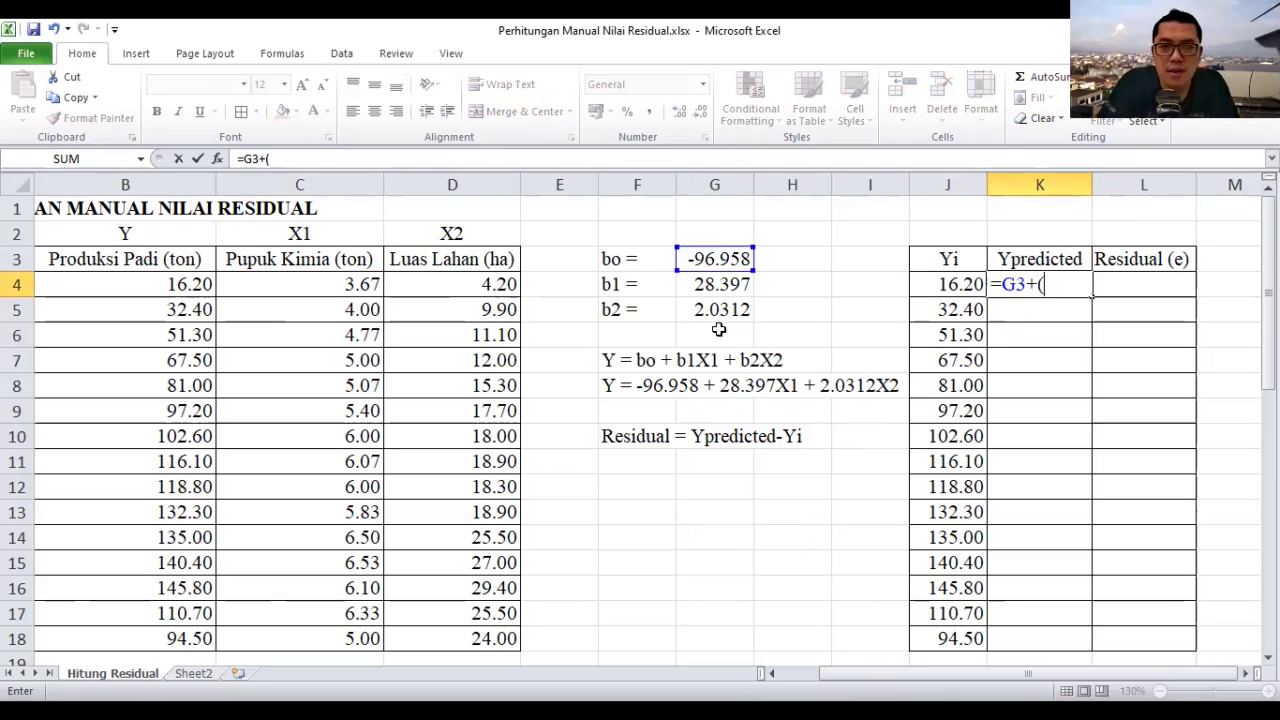
left_click(707, 290)
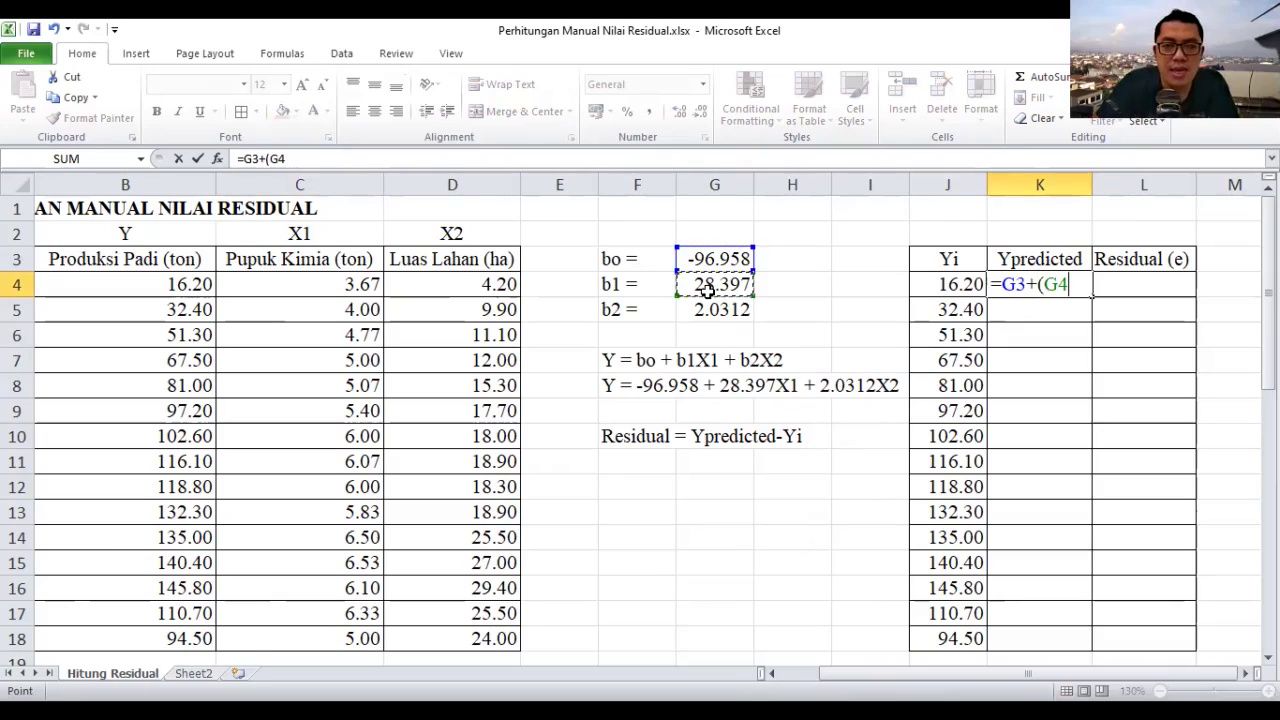
type("*")
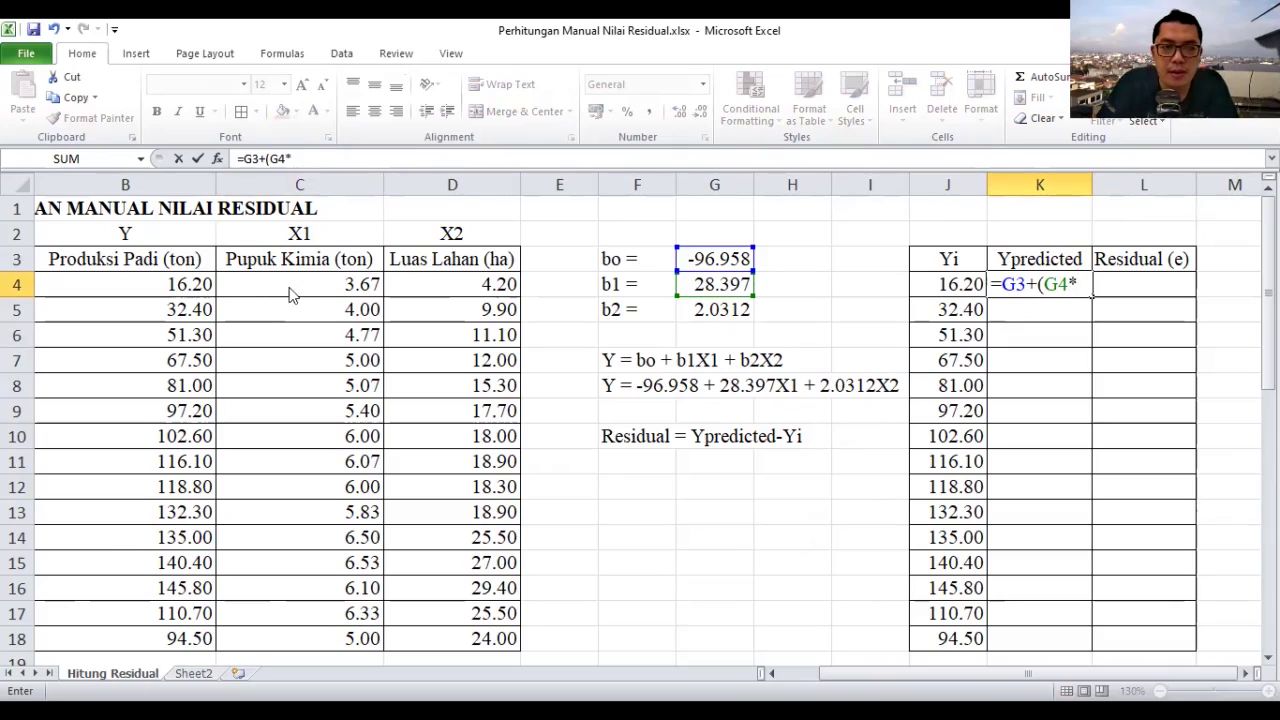
left_click(289, 290)
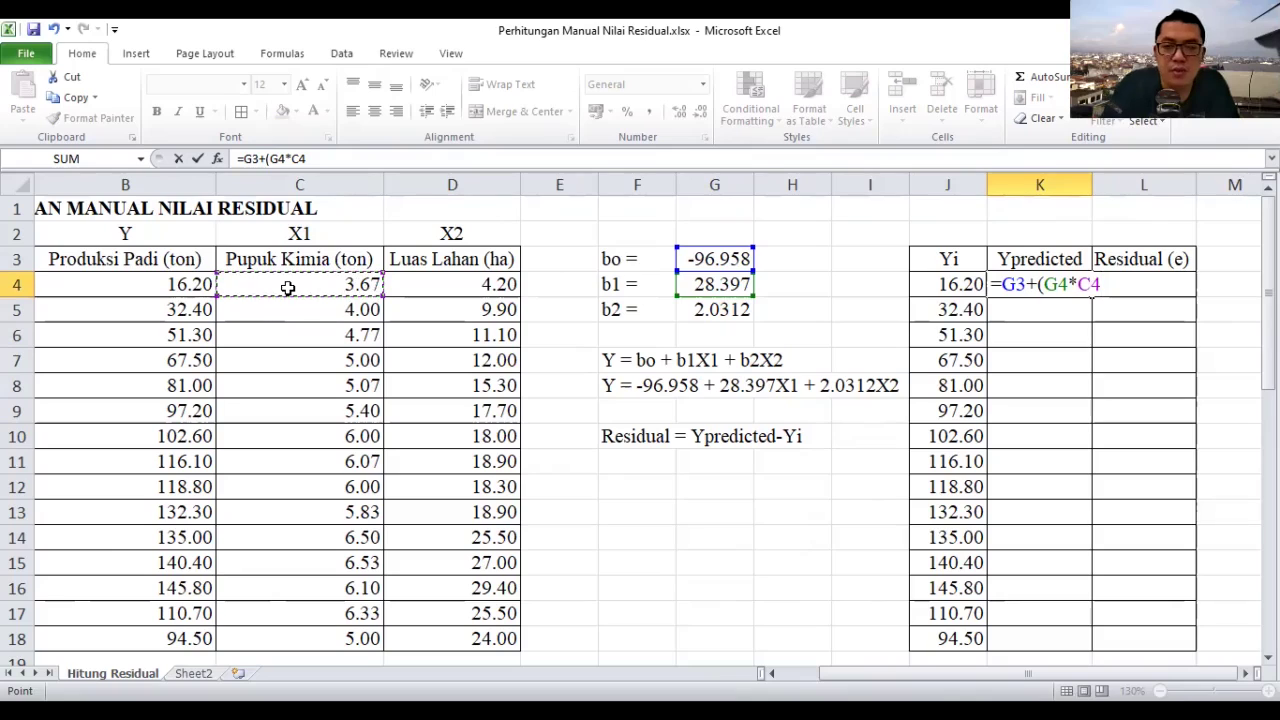
type(")+(")
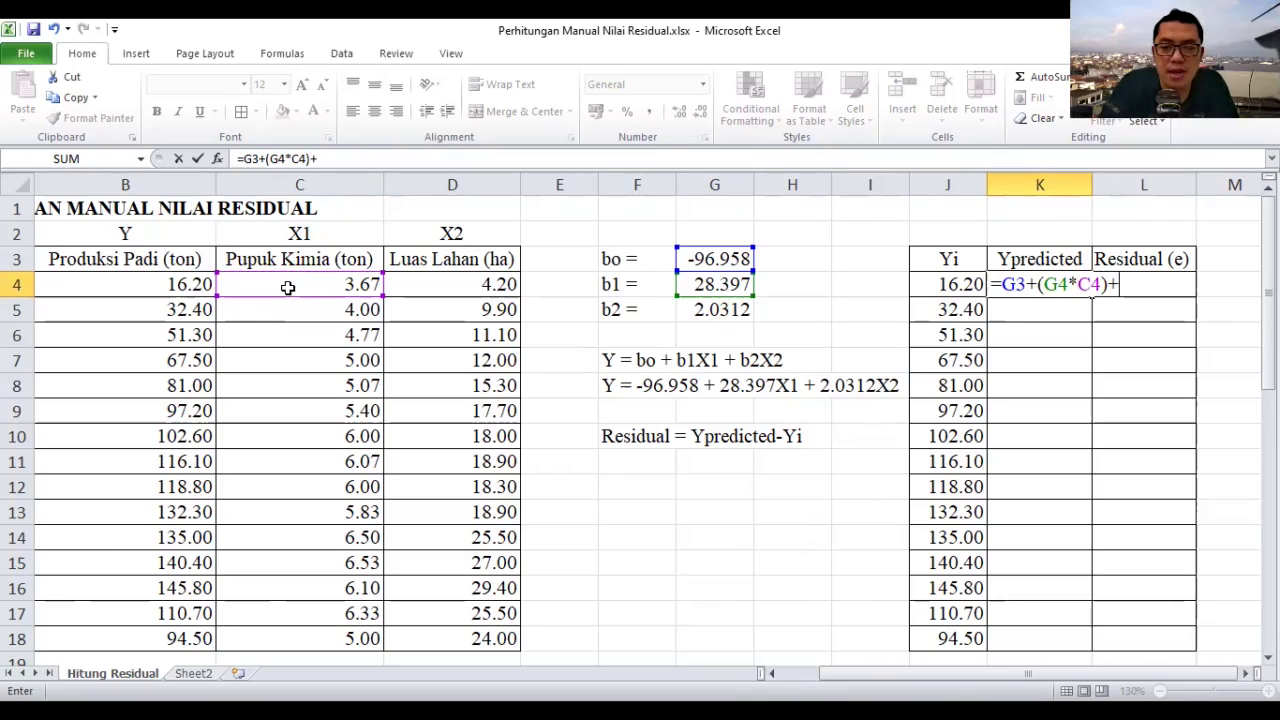
left_click(702, 310)
type("*")
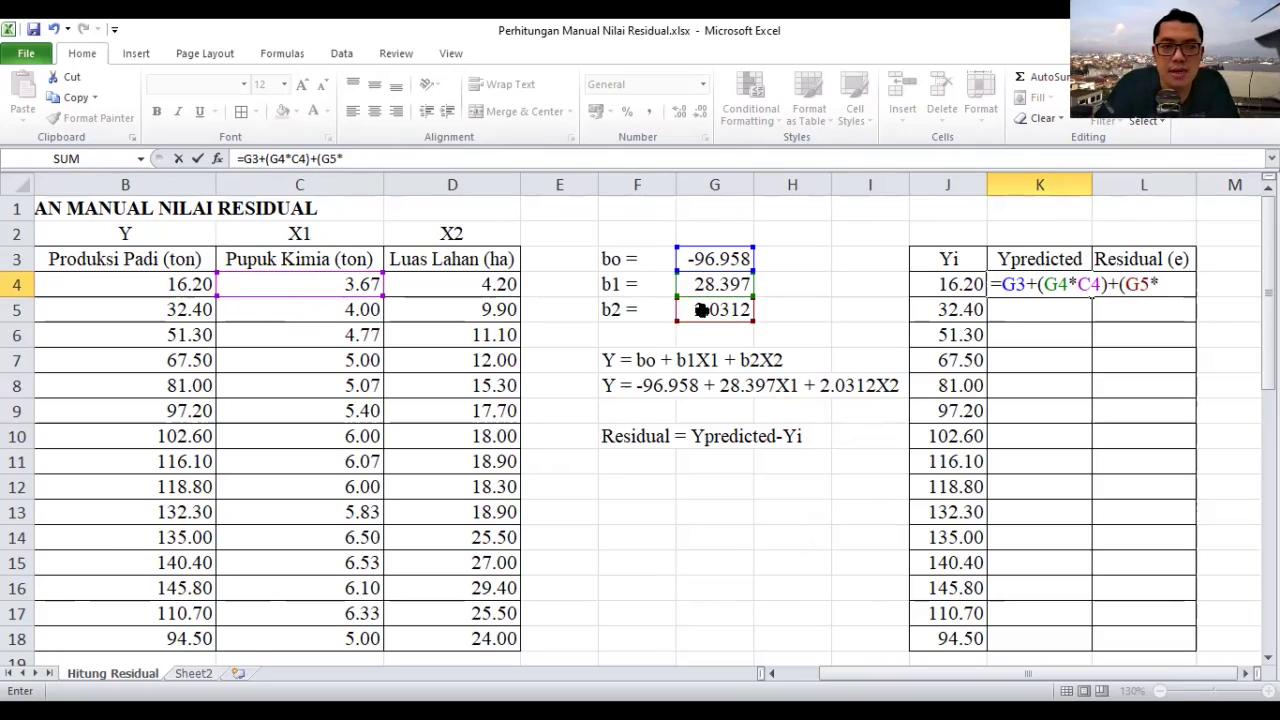
left_click(485, 287)
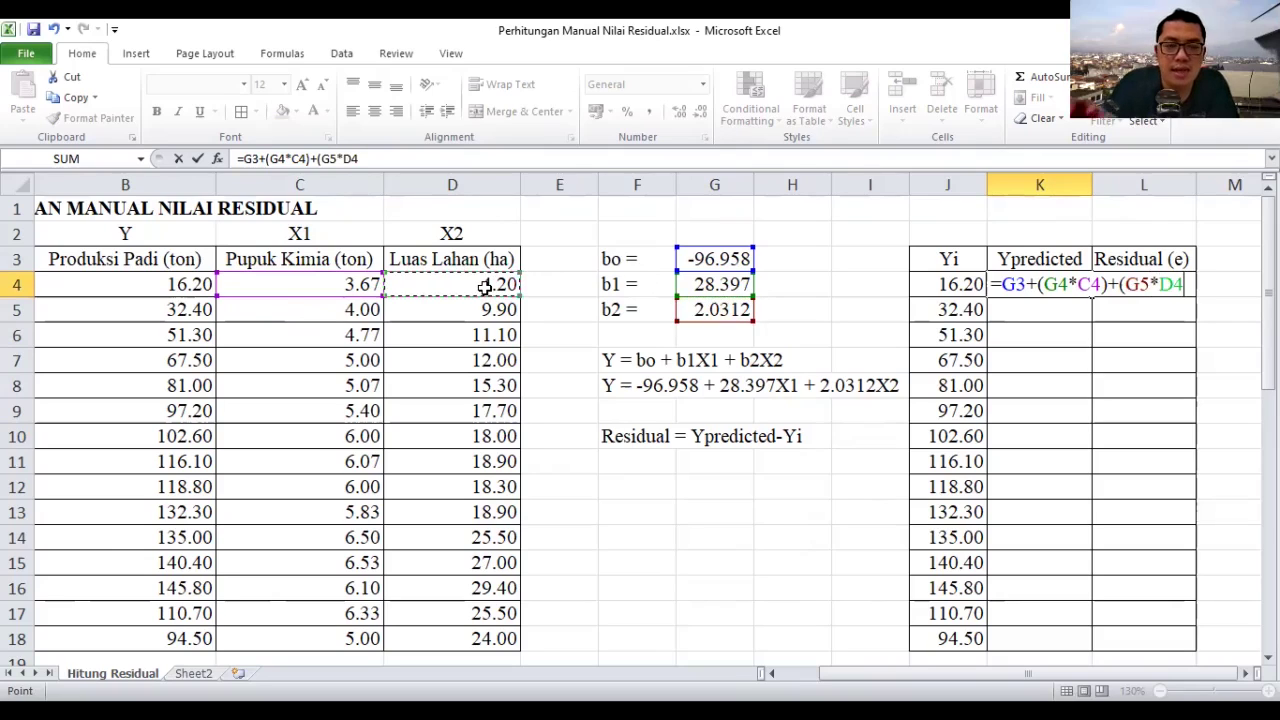
type(")")
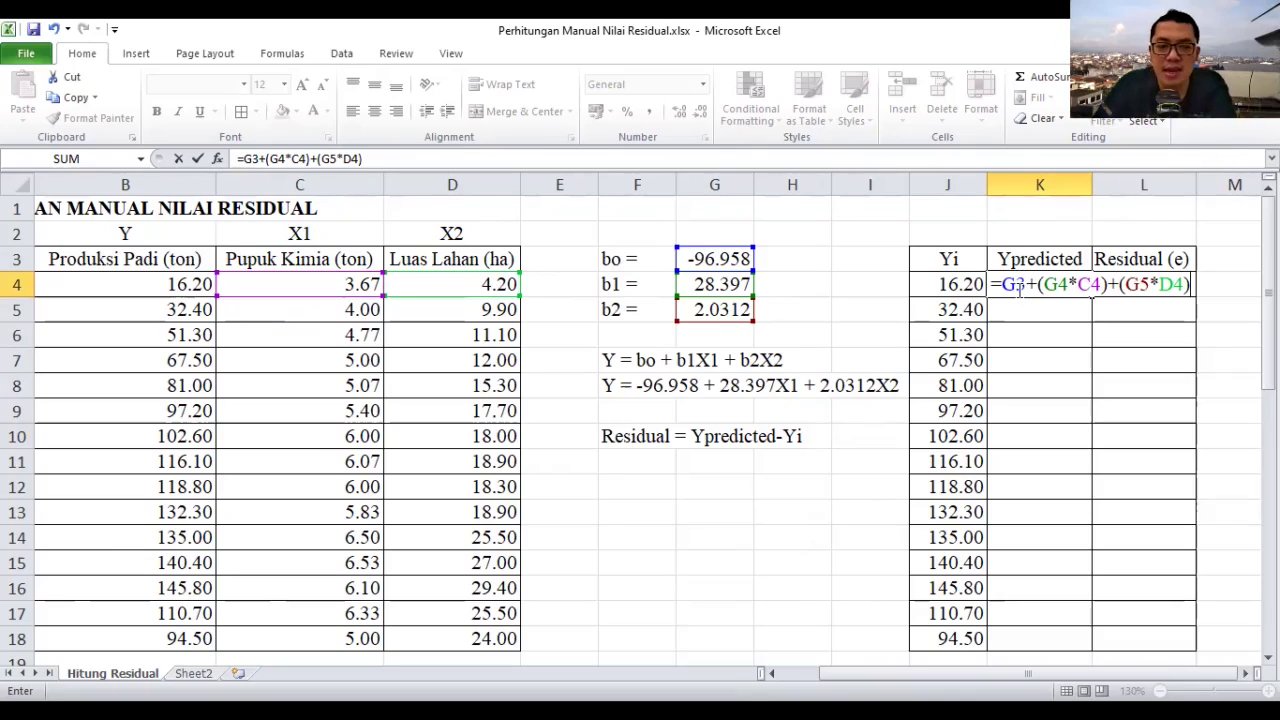
- Lock G3, G4 and G5 as absolute references and commit, giving 15.697163 in K4
double_click(1016, 284)
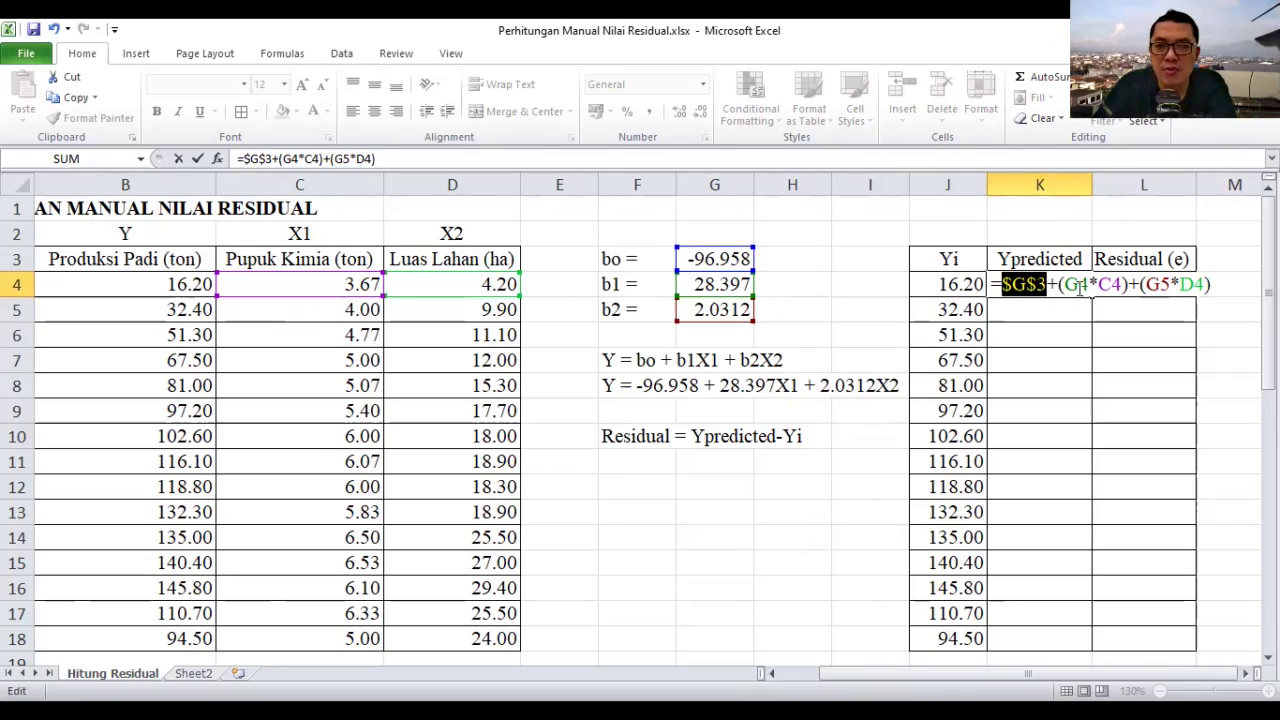
key("F4")
double_click(1085, 285)
key("F4")
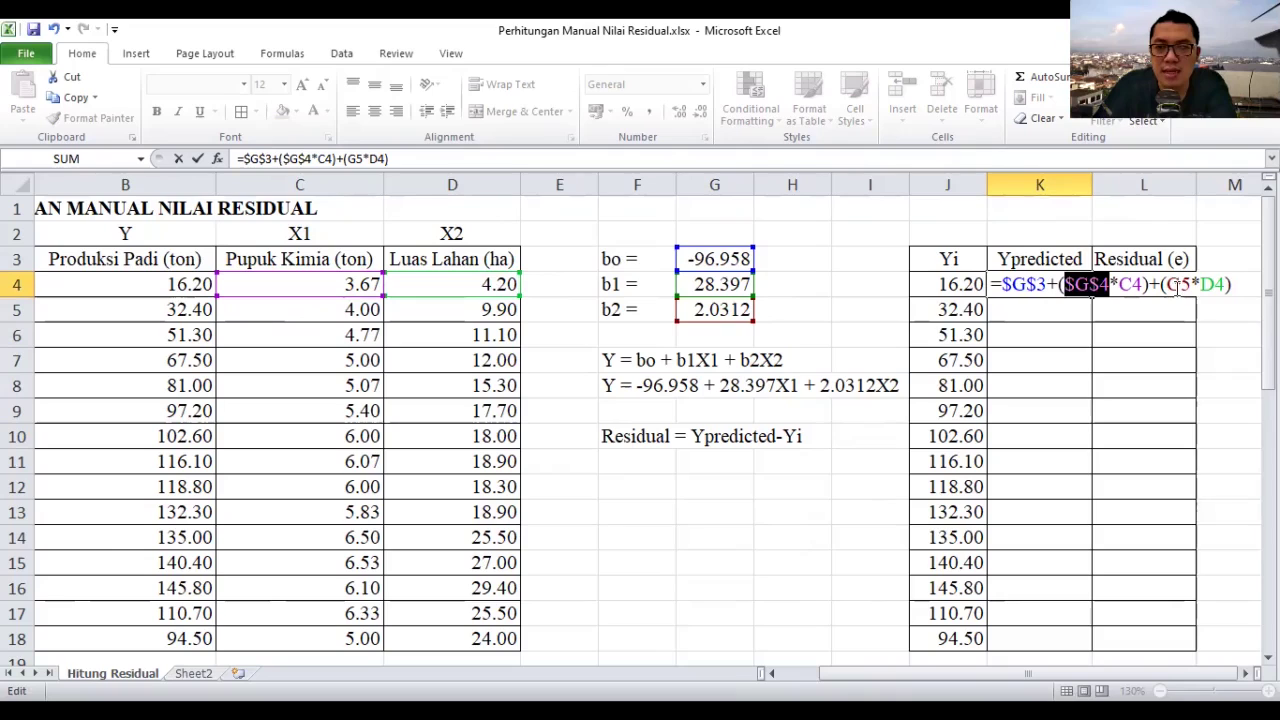
double_click(1178, 285)
key("F4")
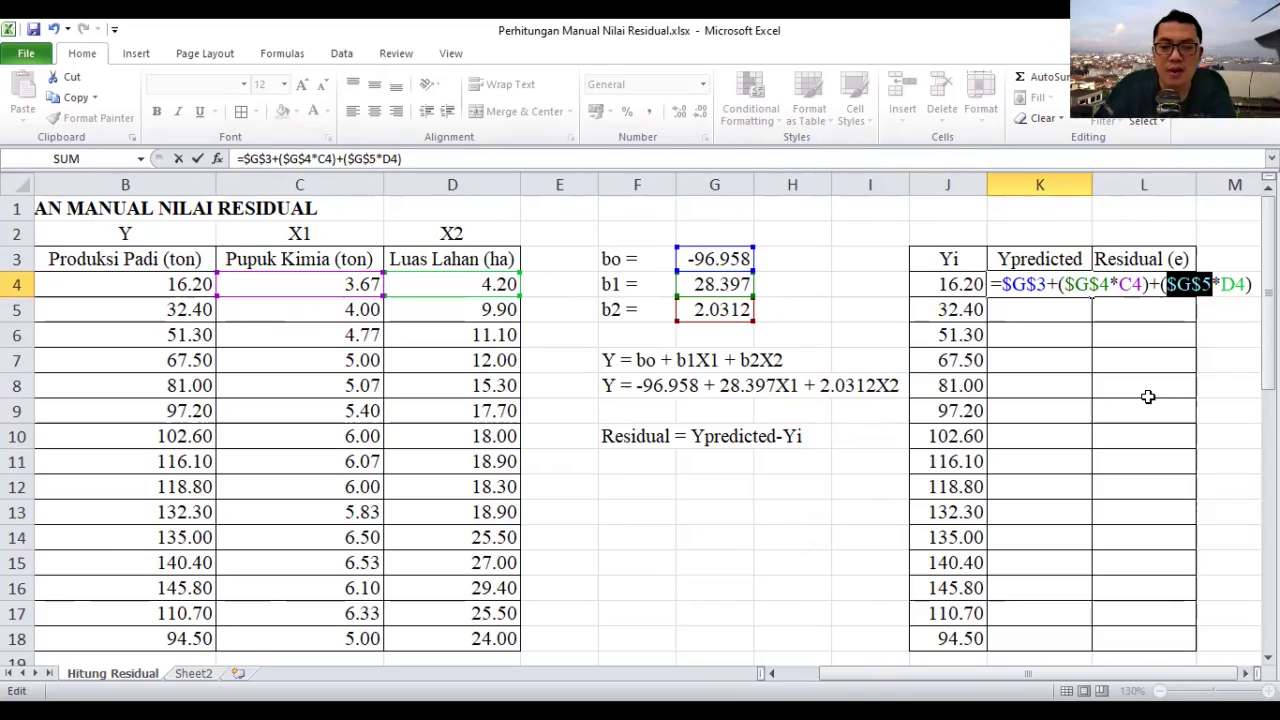
key("Return")
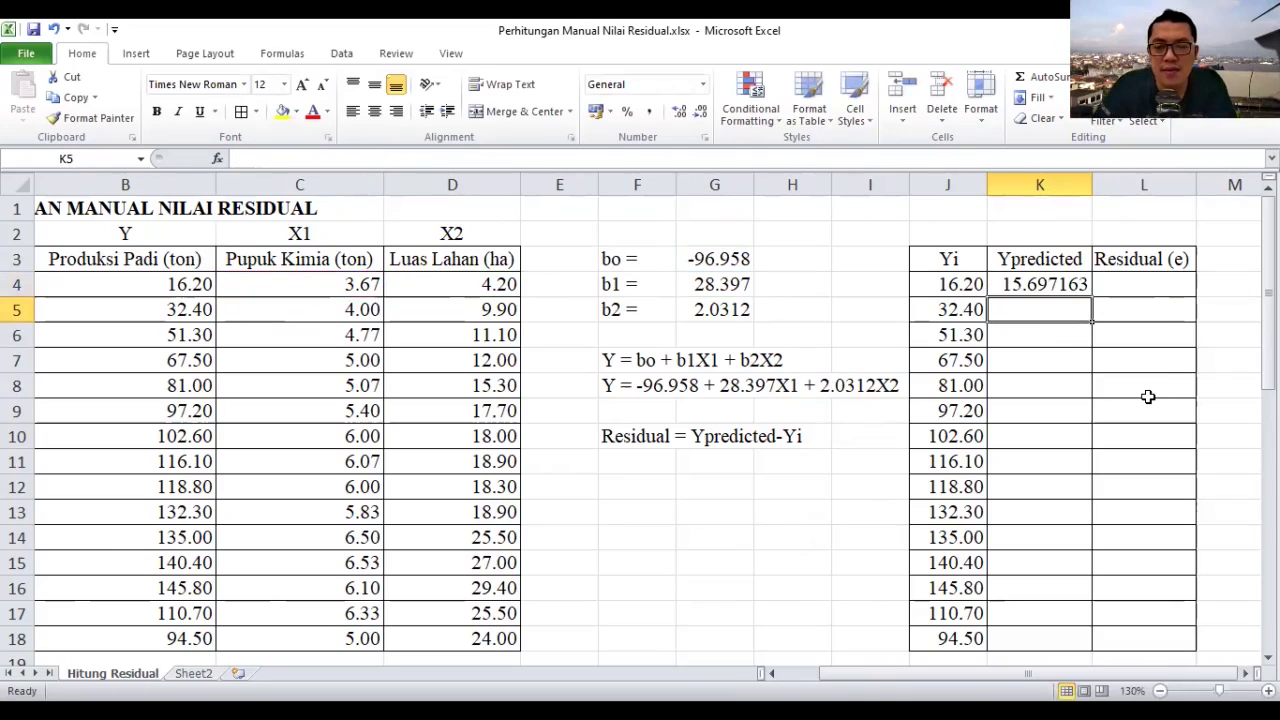
- Reduce the K4 prediction to three decimals, showing 15.697
left_click(1032, 282)
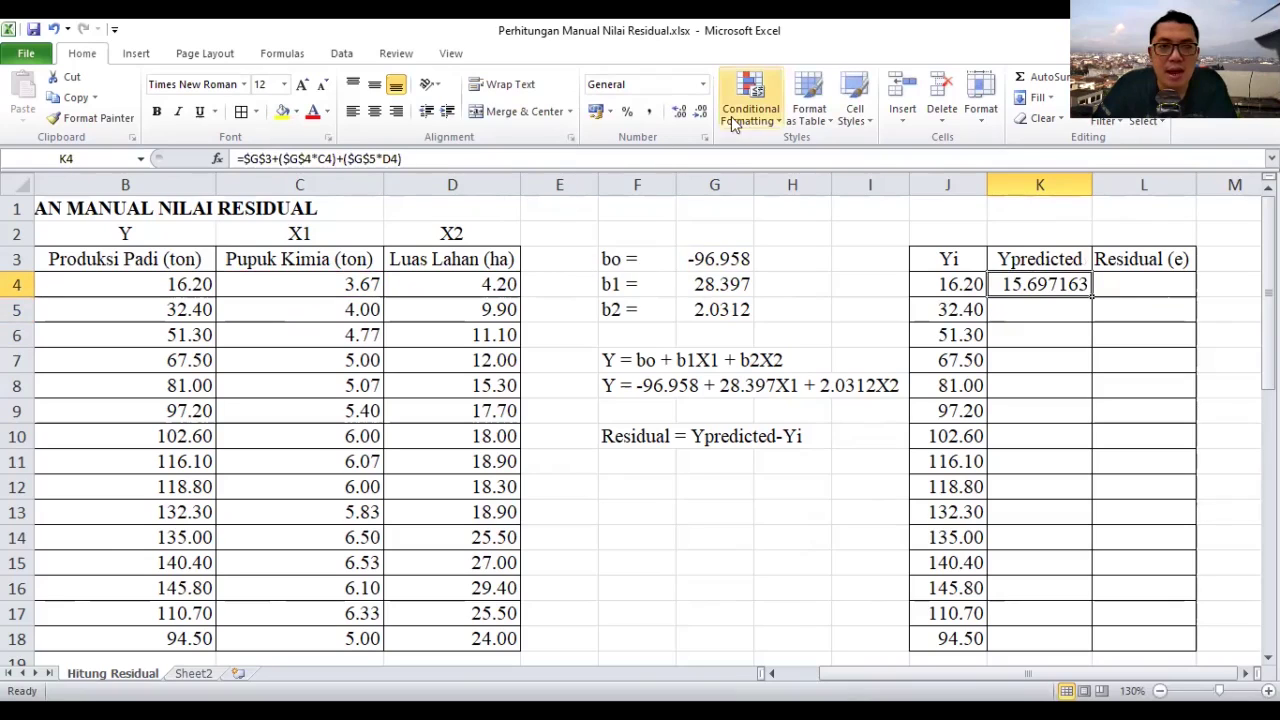
left_click(702, 111)
left_click(702, 111)
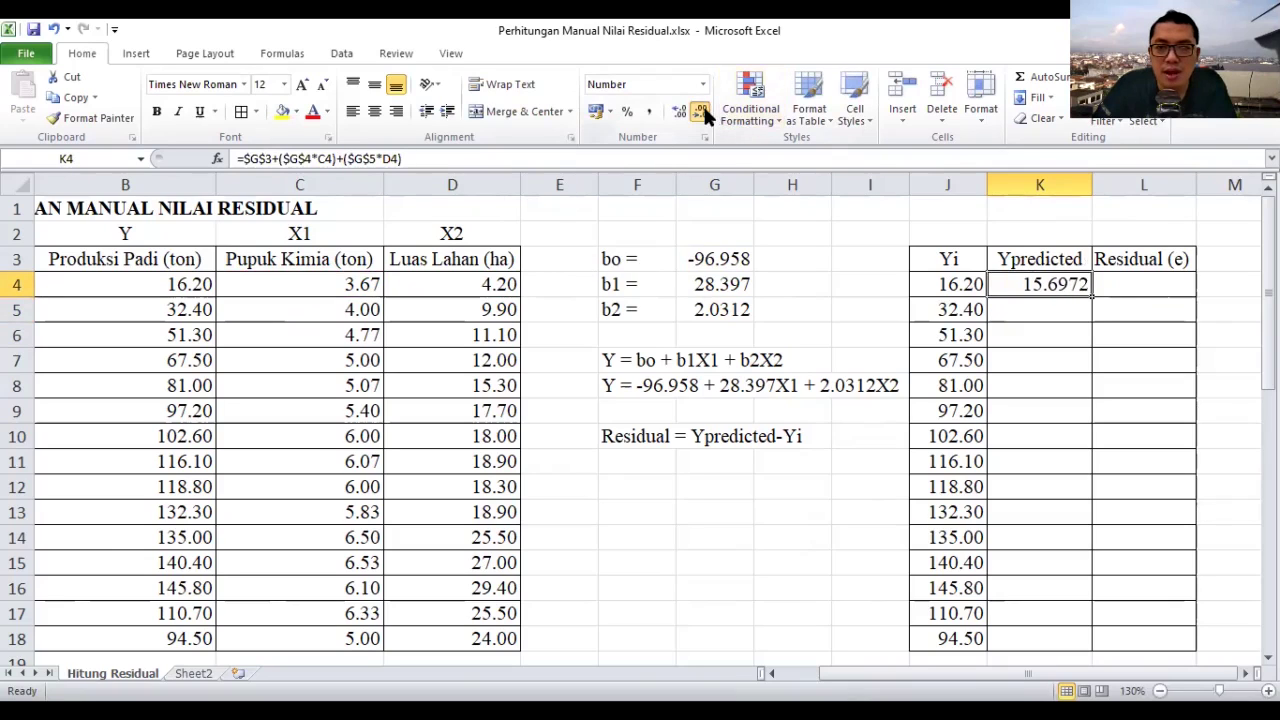
left_click(702, 111)
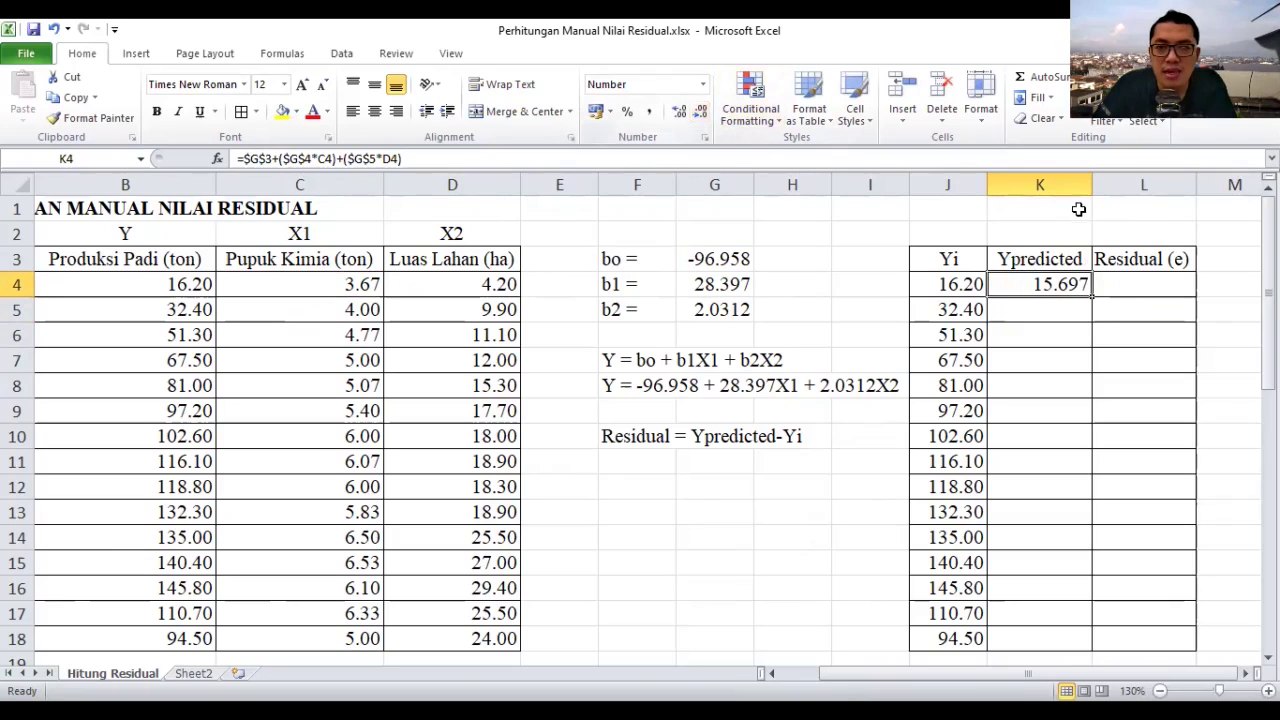
- Fill the Ypredicted formula from K4 down to K18, ending at 93.778
left_click(1055, 360)
left_click(1057, 284)
mouse_move(1093, 297)
left_mouse_down()
mouse_move(1107, 611)
mouse_move(1117, 593)
left_mouse_up()
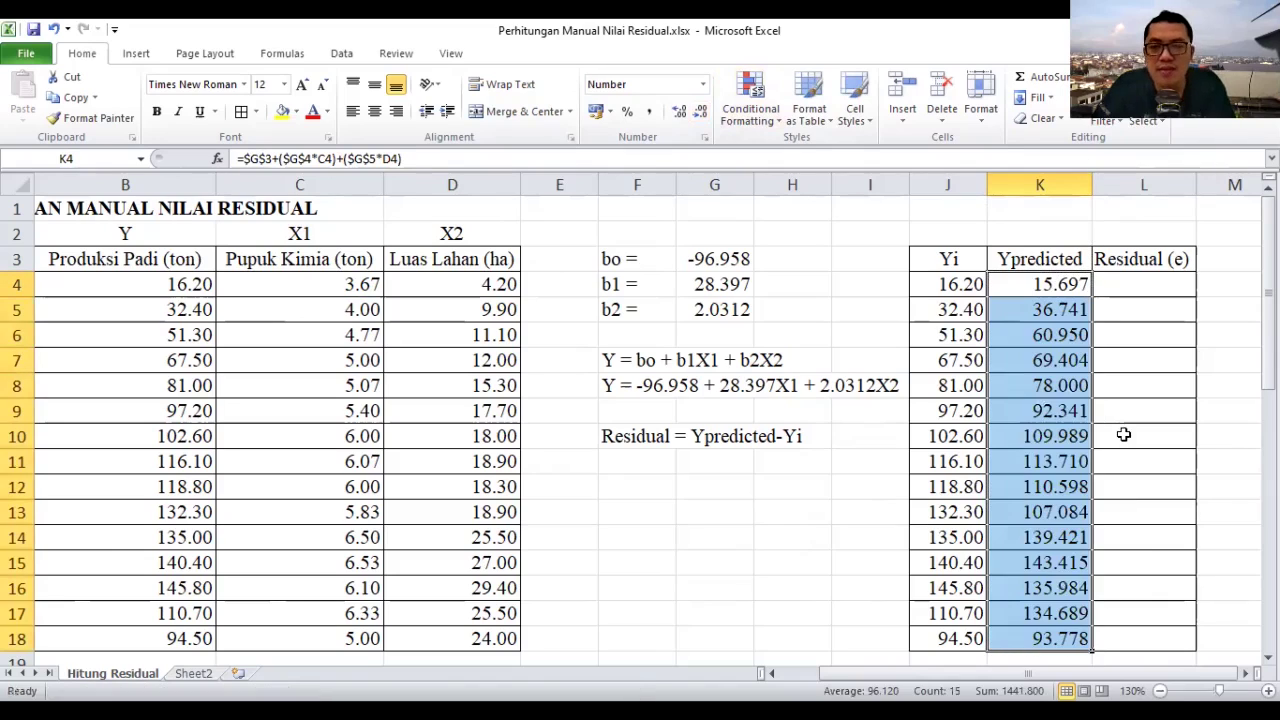
left_click(1110, 306)
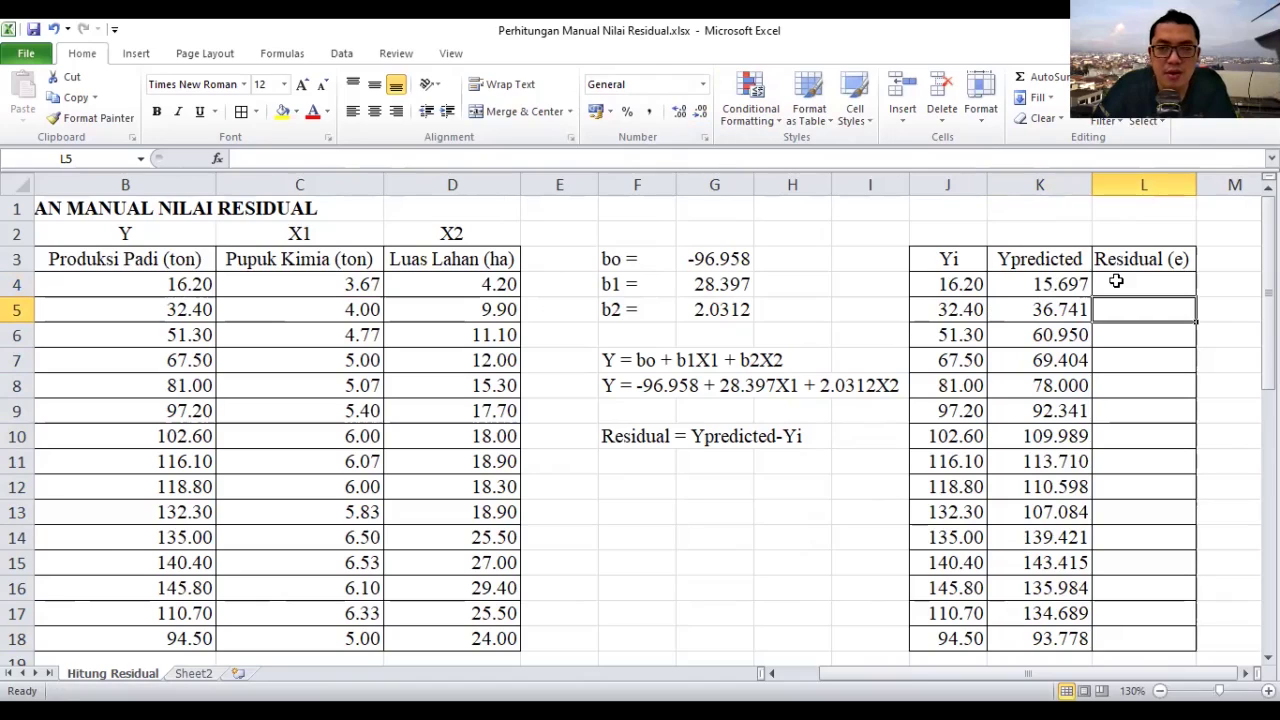
- Enter =J4-K4 in L4 to compute the first residual of 0.50
key("Up")
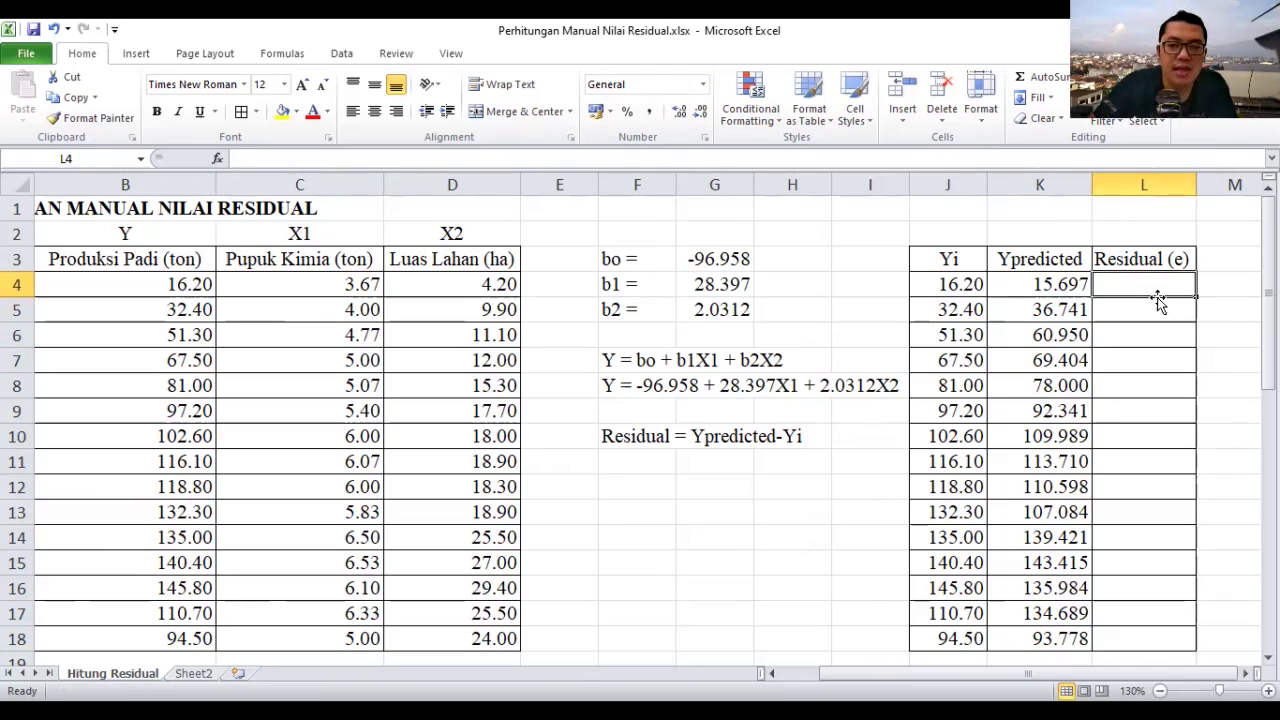
type("=")
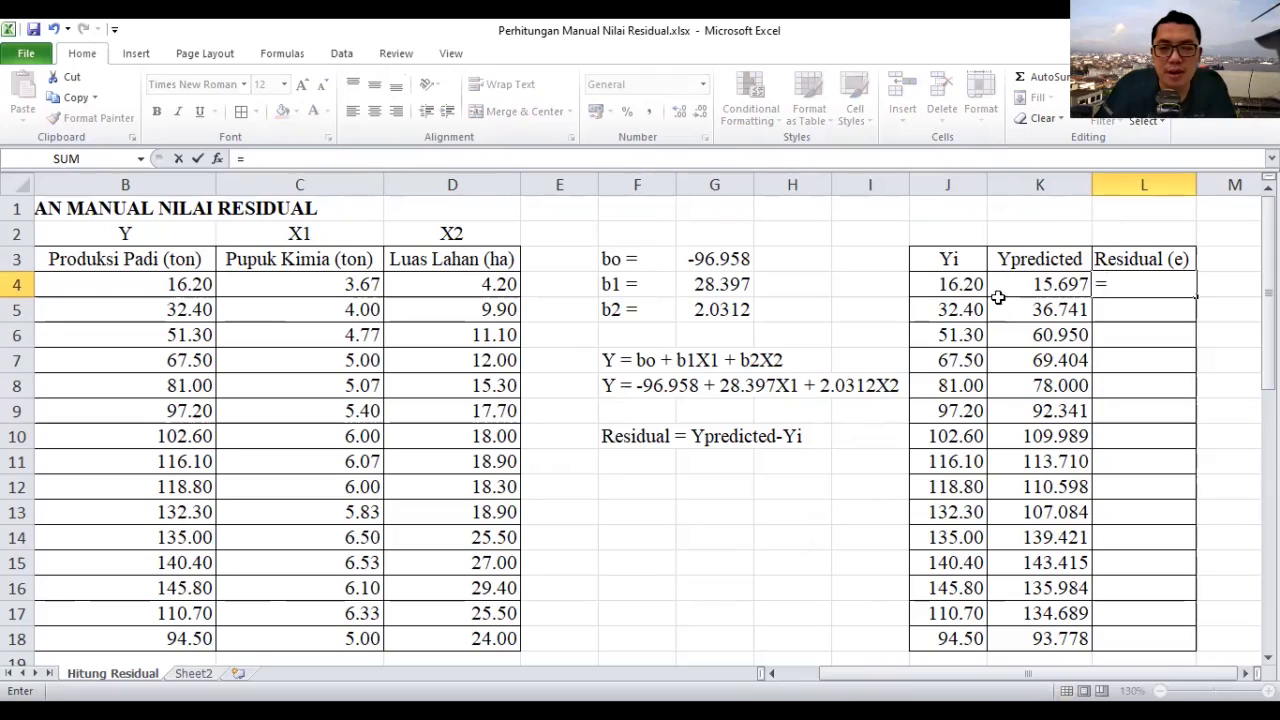
left_click(965, 284)
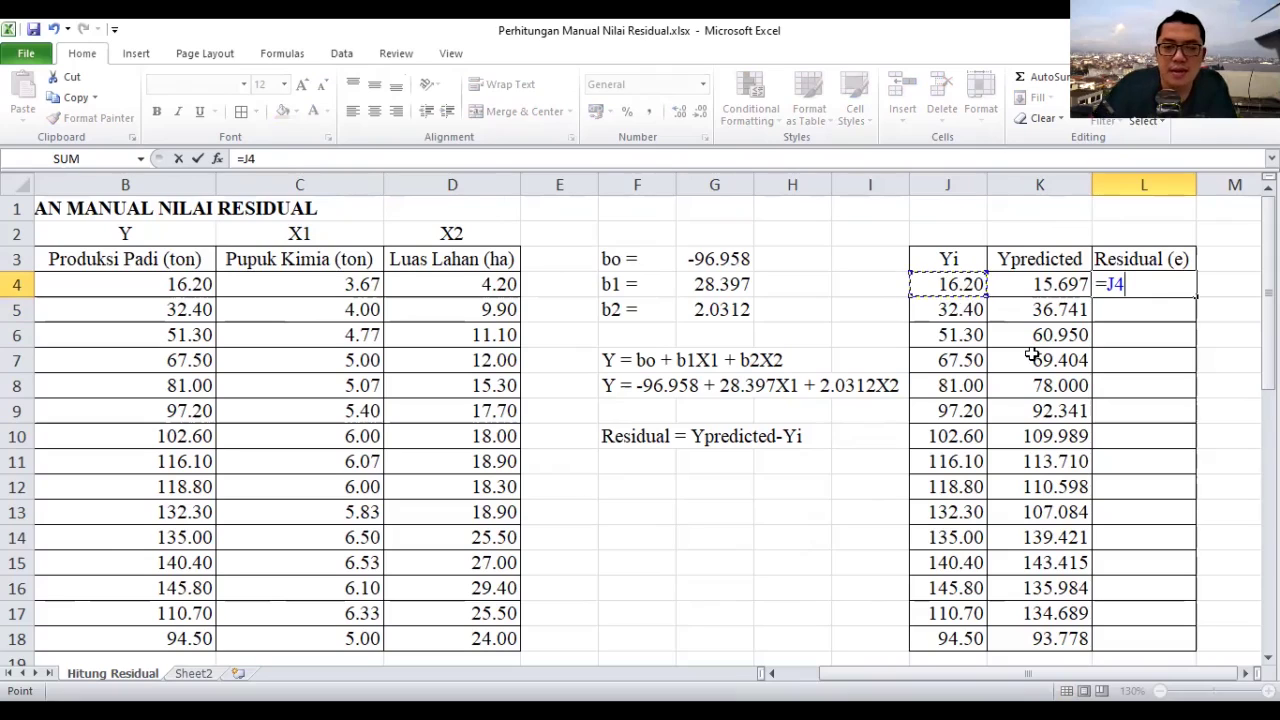
type("-")
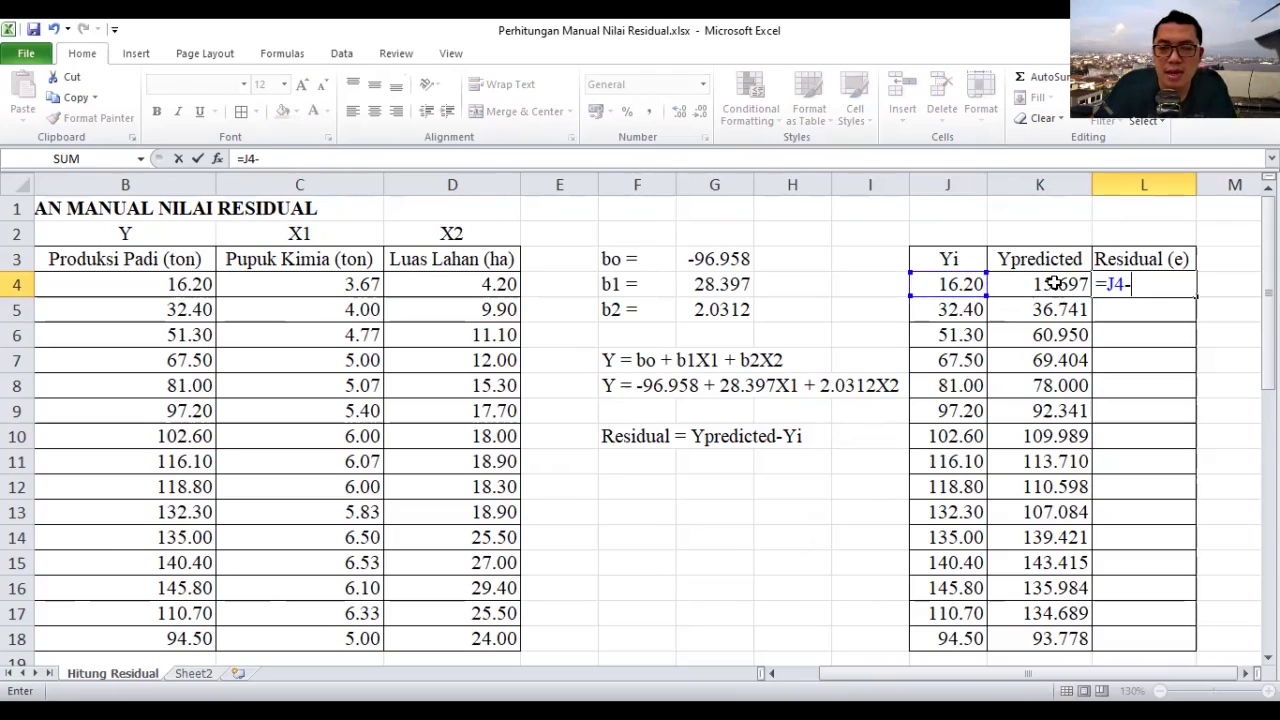
left_click(1054, 284)
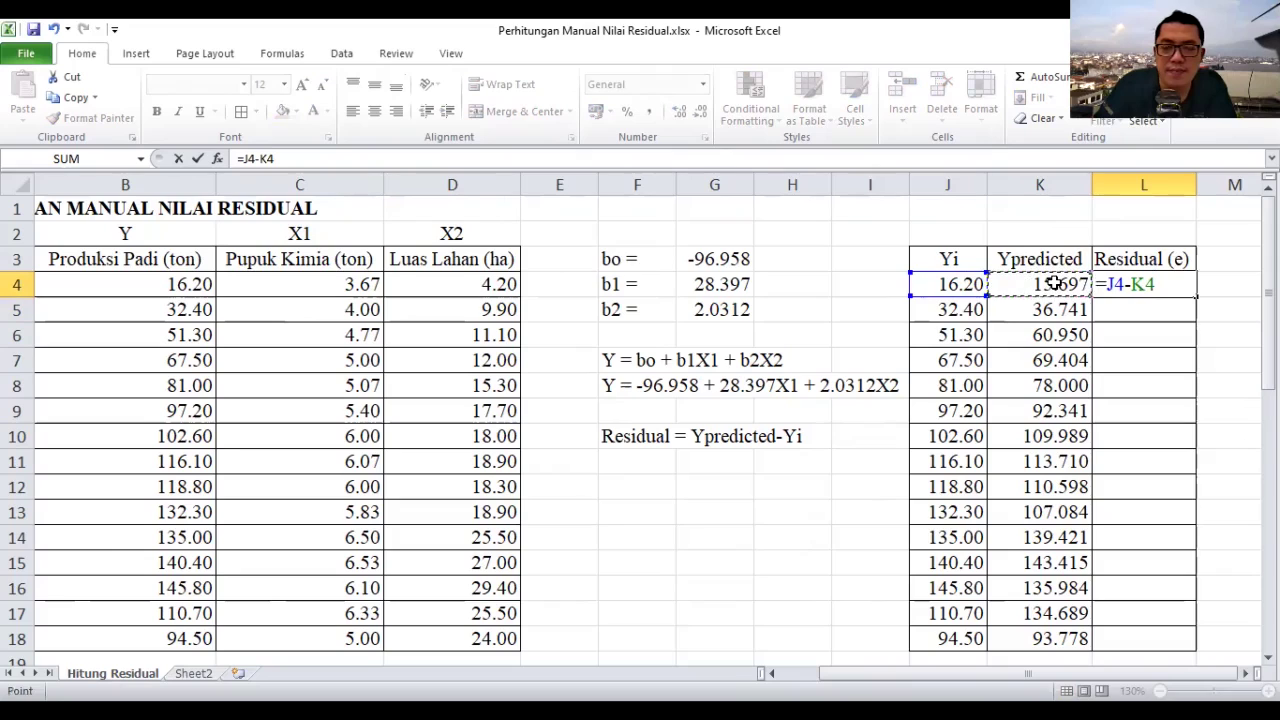
key("Return")
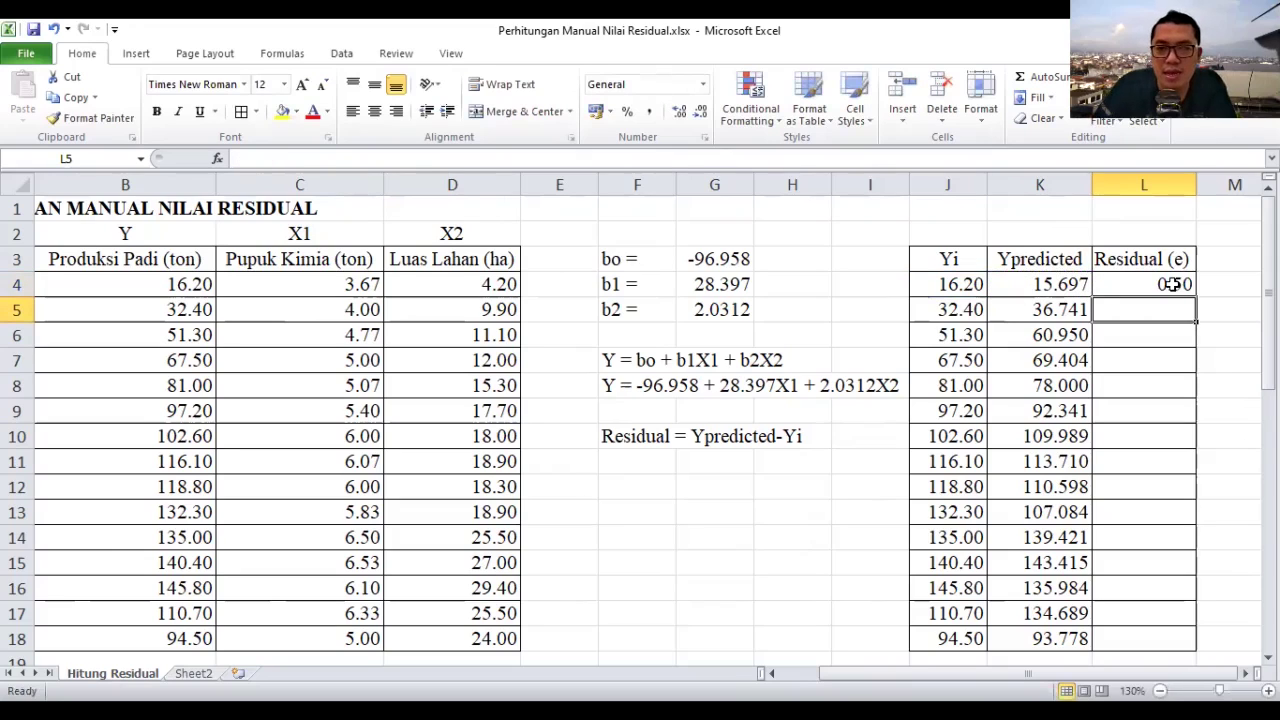
left_click(1168, 284)
- Fill the residual formula down to L18 and show the values to three decimals (0.503 to 0.722)
left_click_drag(1197, 297, 1187, 642)
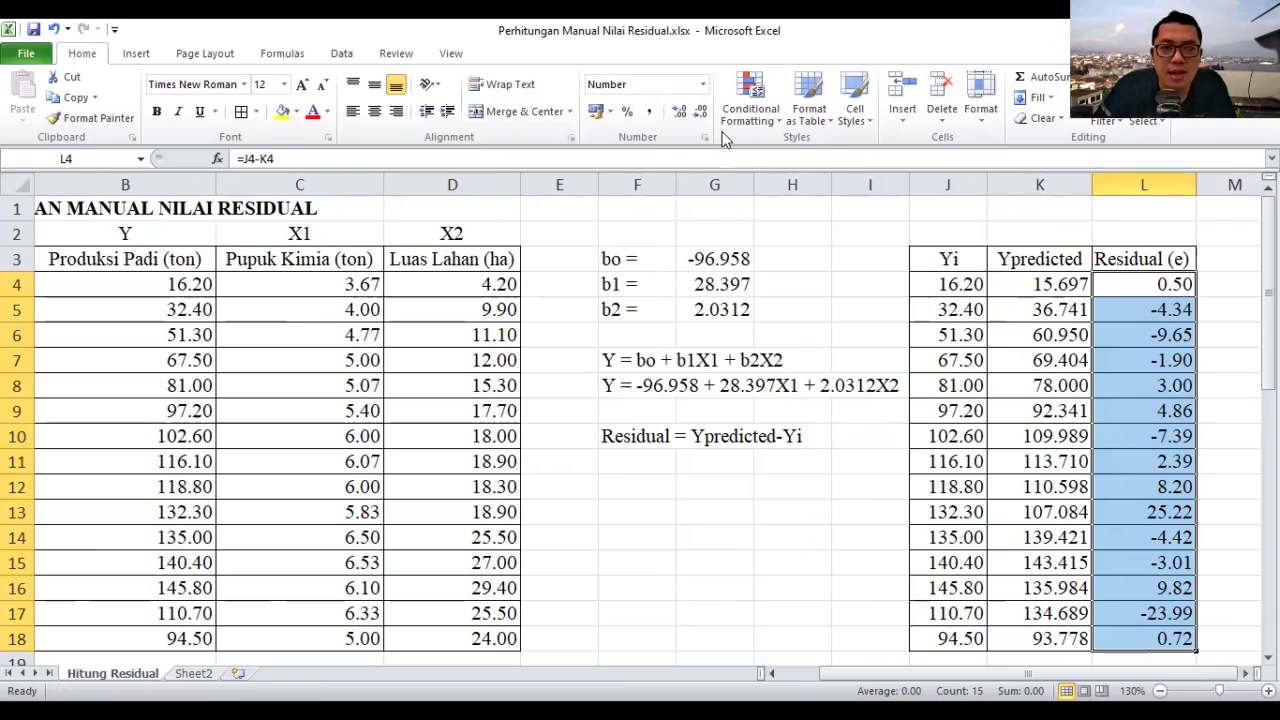
left_click(680, 111)
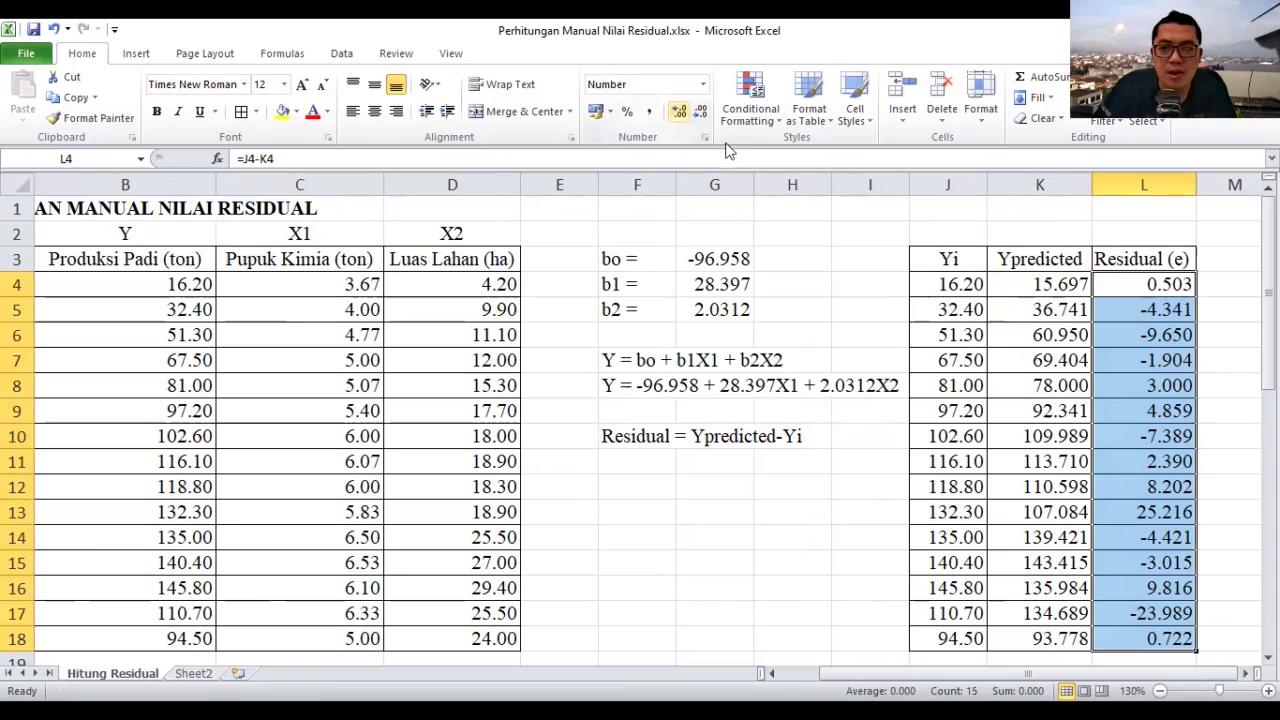
left_click(1215, 502)
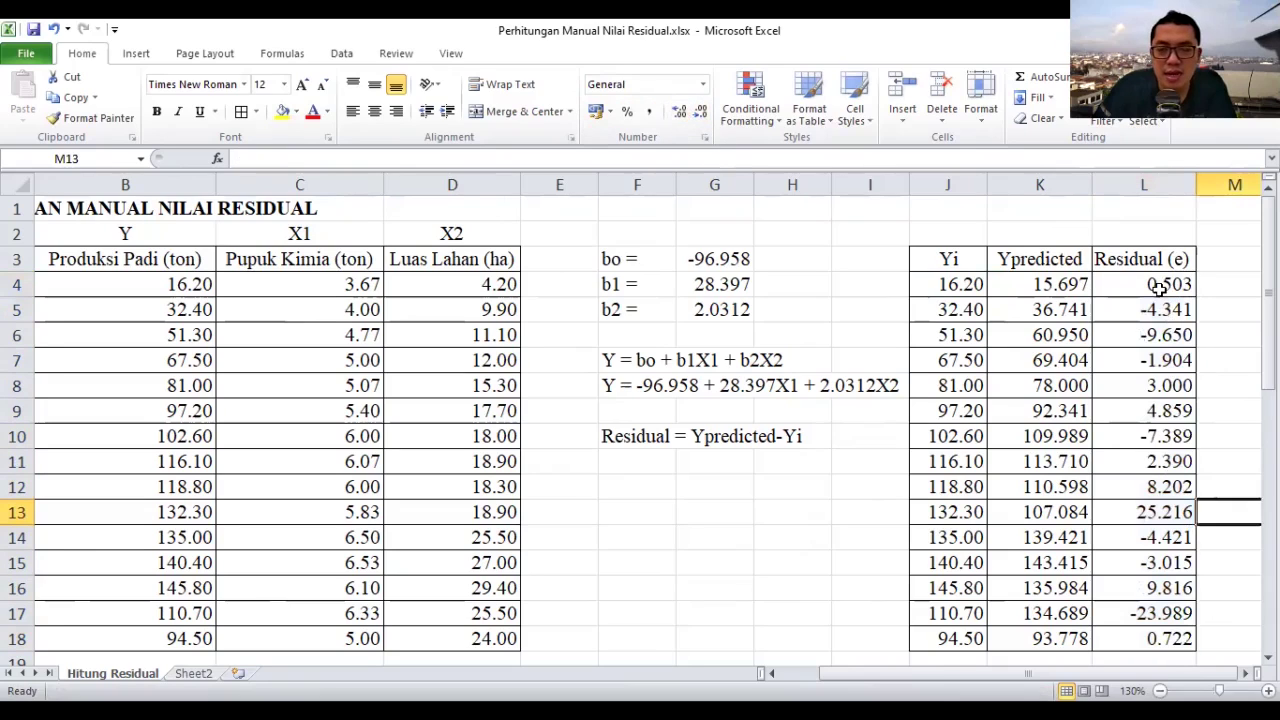